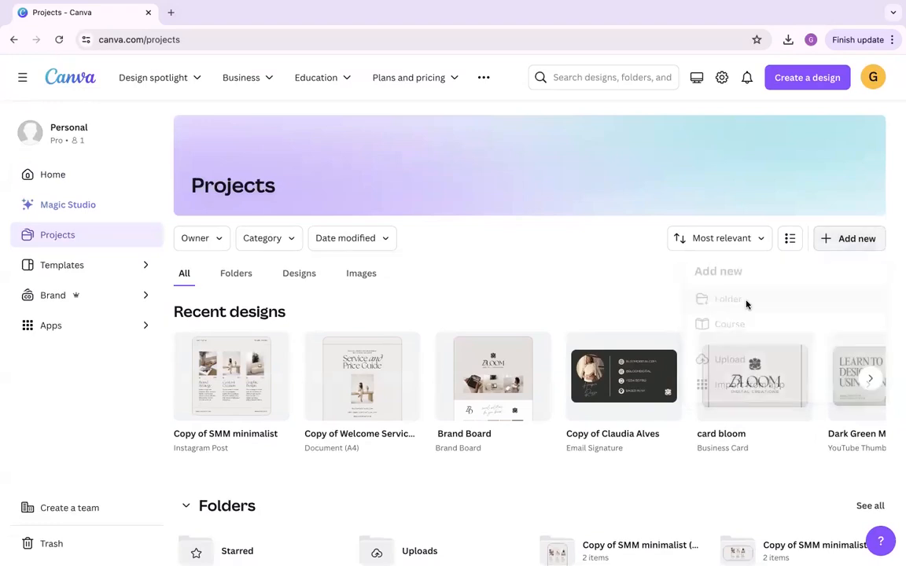
Name the new project folder 'Bloom Digital Creations' and create it.
{"action": "type", "text": "Bloom"}
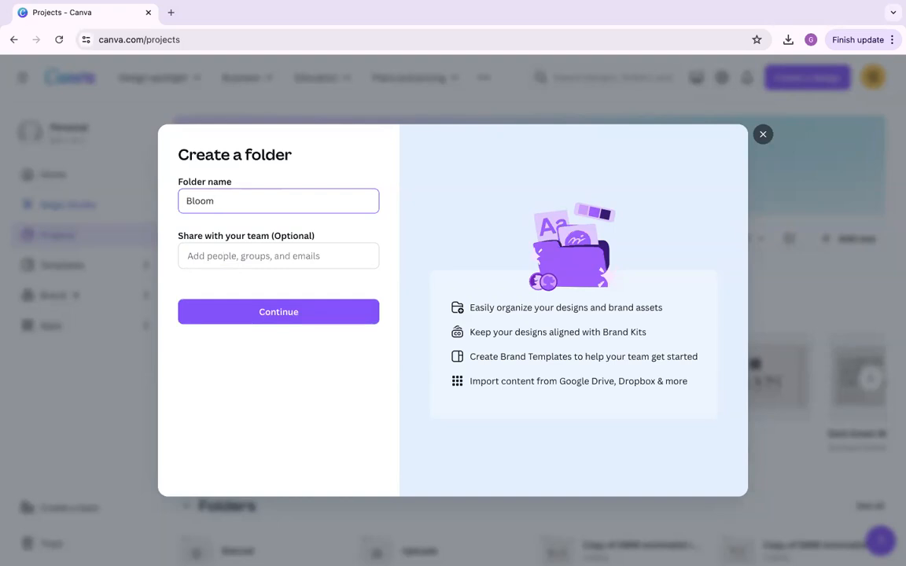
{"action": "type", "text": "Digital Creations"}
{"action": "left_click", "coordinate": [313, 316]}
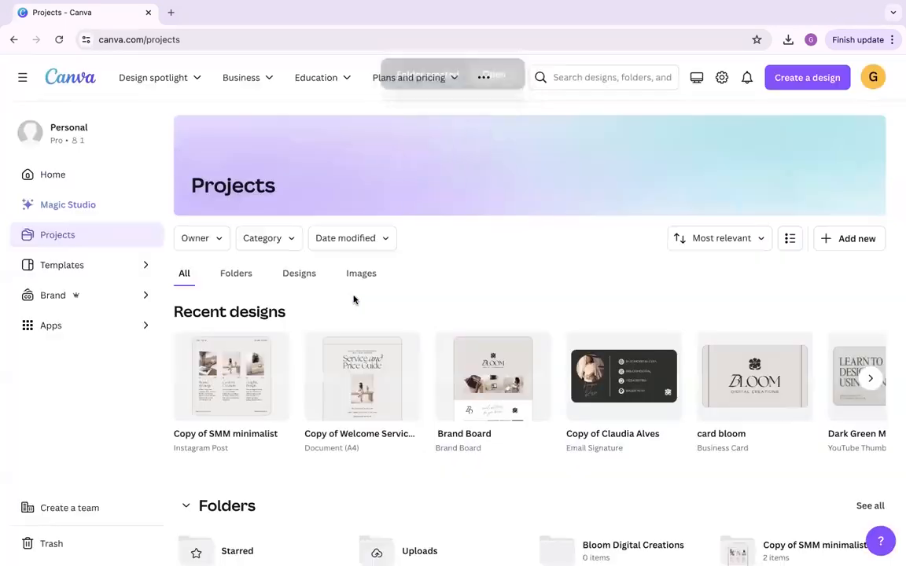
Drag Copy of SMM minimalist onto the Bloom Digital Creations folder.
{"action": "scroll", "coordinate": [399, 291], "scroll_direction": "down", "scroll_amount": 3}
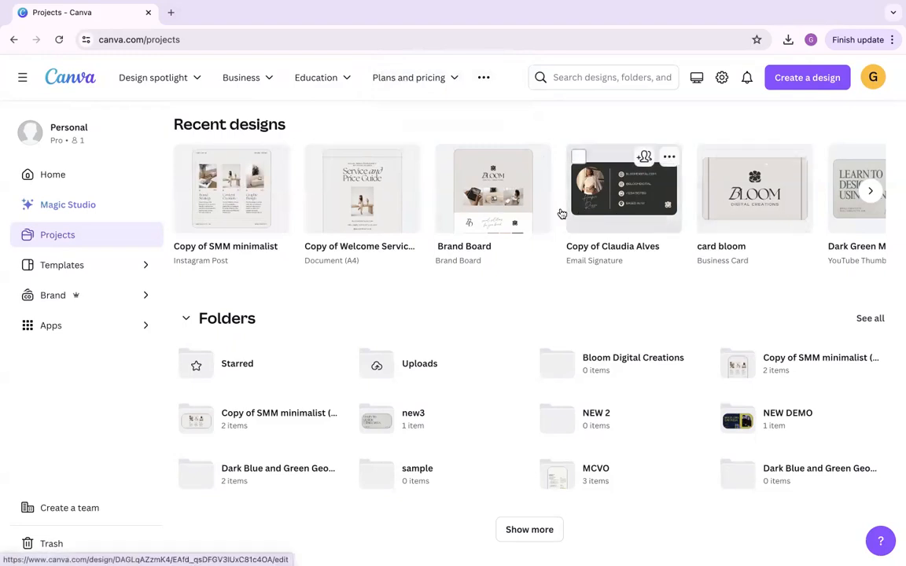
{"action": "left_click_drag", "start_coordinate": [234, 216], "coordinate": [597, 369]}
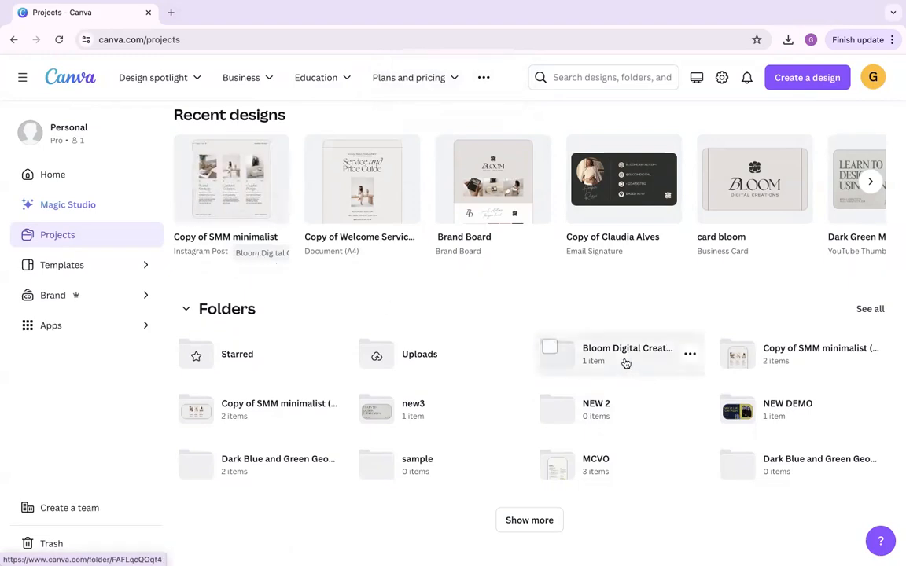
{"action": "scroll", "coordinate": [471, 303], "scroll_direction": "up", "scroll_amount": 1}
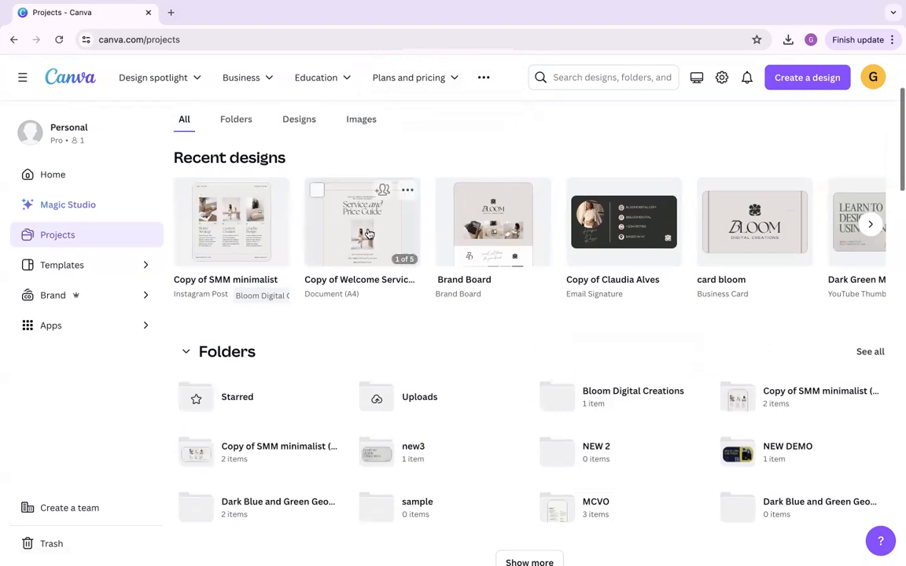
Move Copy of Welcome Service Guide into Bloom Digital Creations from its options menu.
{"action": "left_click", "coordinate": [407, 191]}
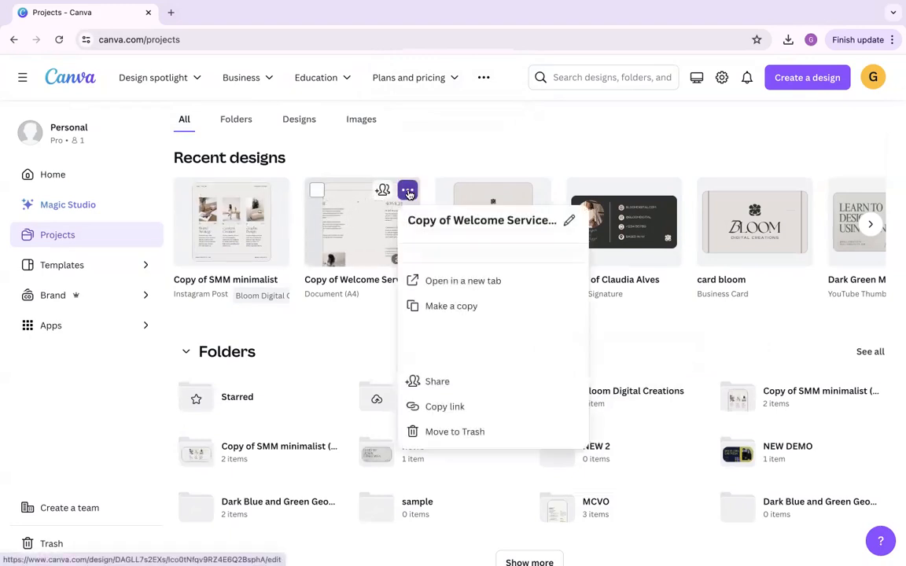
{"action": "left_click", "coordinate": [483, 344]}
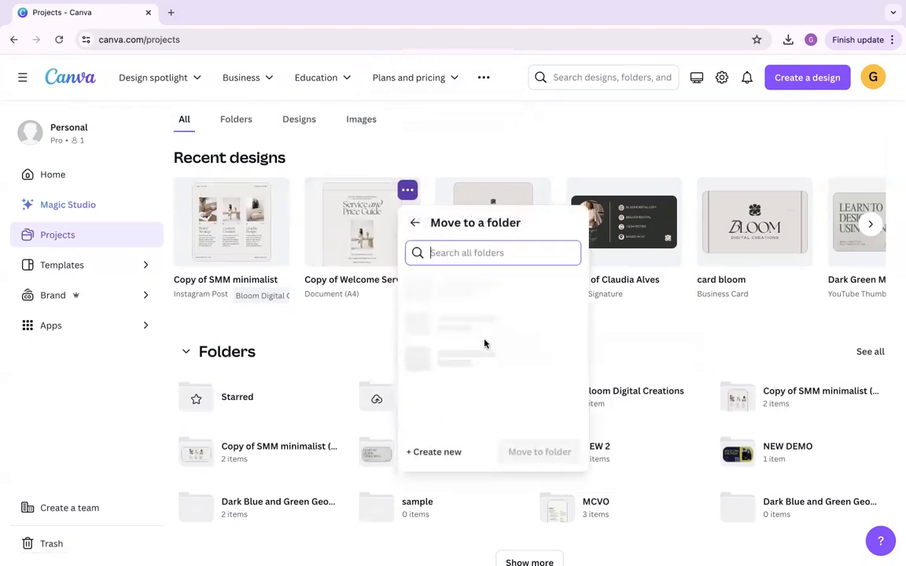
{"action": "left_click", "coordinate": [499, 318]}
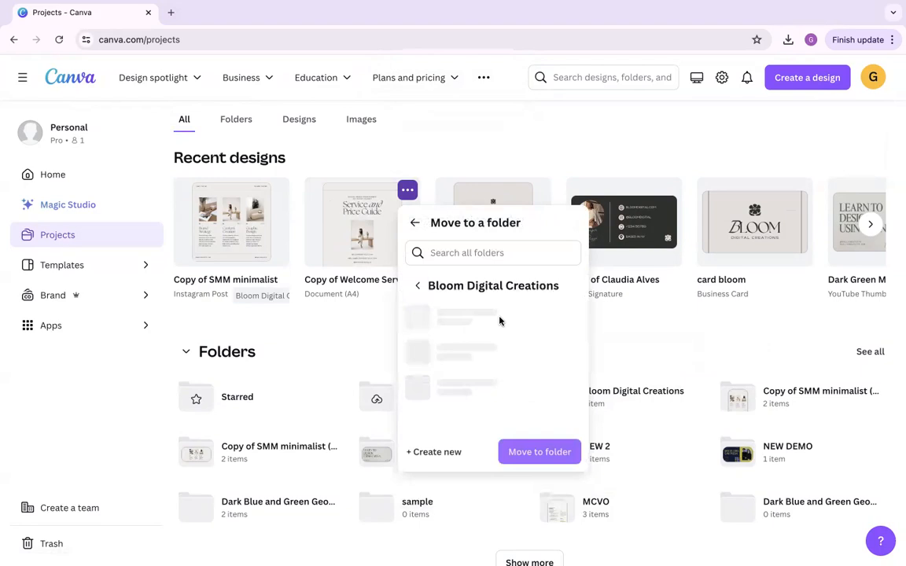
{"action": "left_click", "coordinate": [548, 455]}
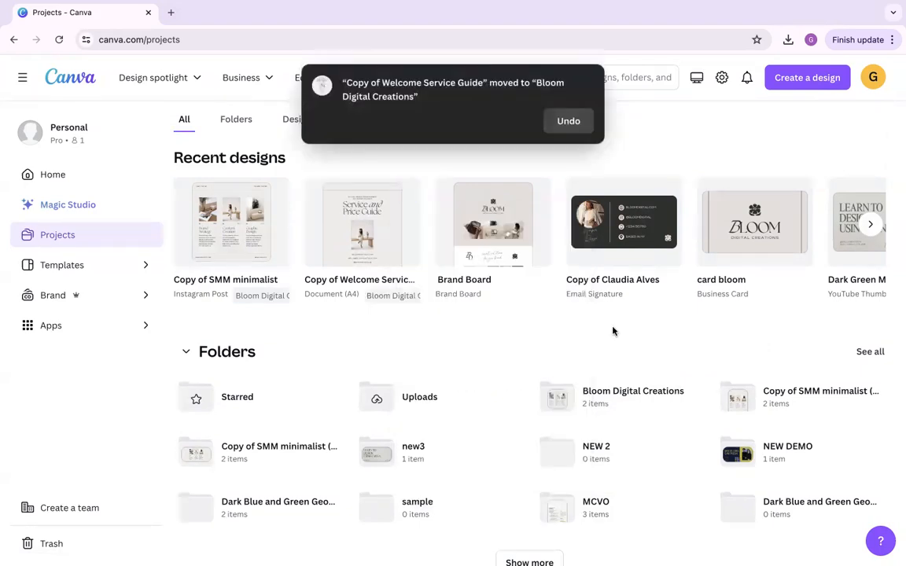
{"action": "scroll", "coordinate": [613, 331], "scroll_direction": "up", "scroll_amount": 2}
Open Brand Board, move it into Bloom Digital Creations, and return to Projects.
{"action": "left_click", "coordinate": [496, 307]}
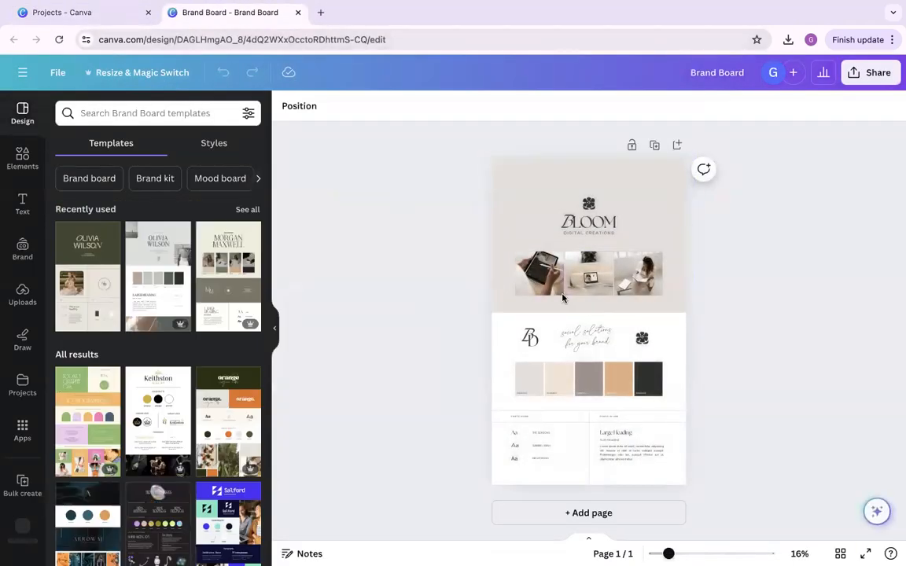
{"action": "left_click", "coordinate": [58, 76]}
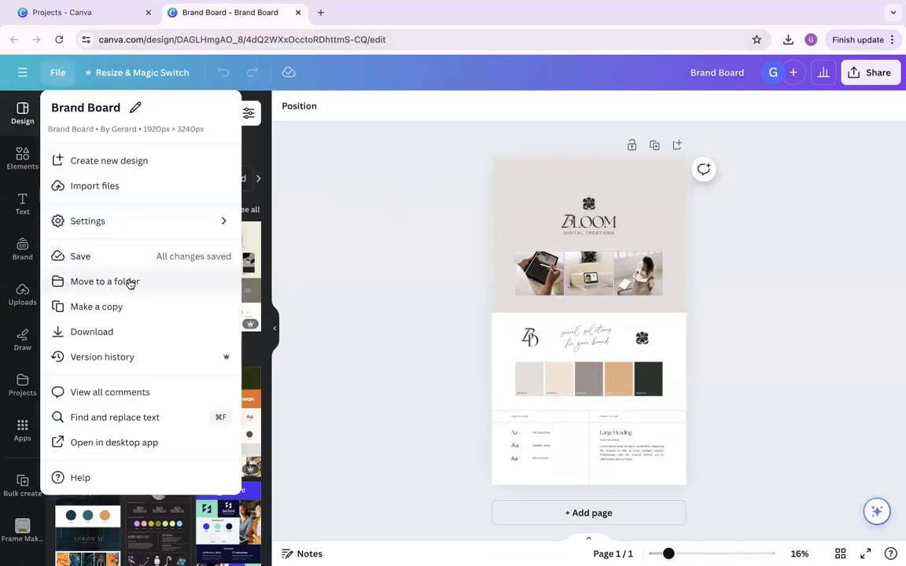
{"action": "left_click", "coordinate": [130, 283]}
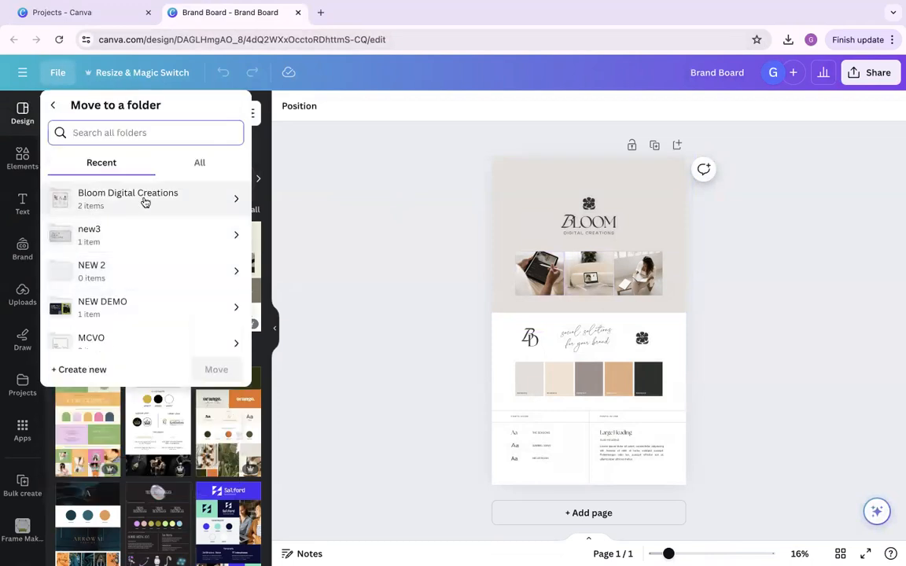
{"action": "left_click", "coordinate": [145, 202]}
{"action": "left_click", "coordinate": [224, 343]}
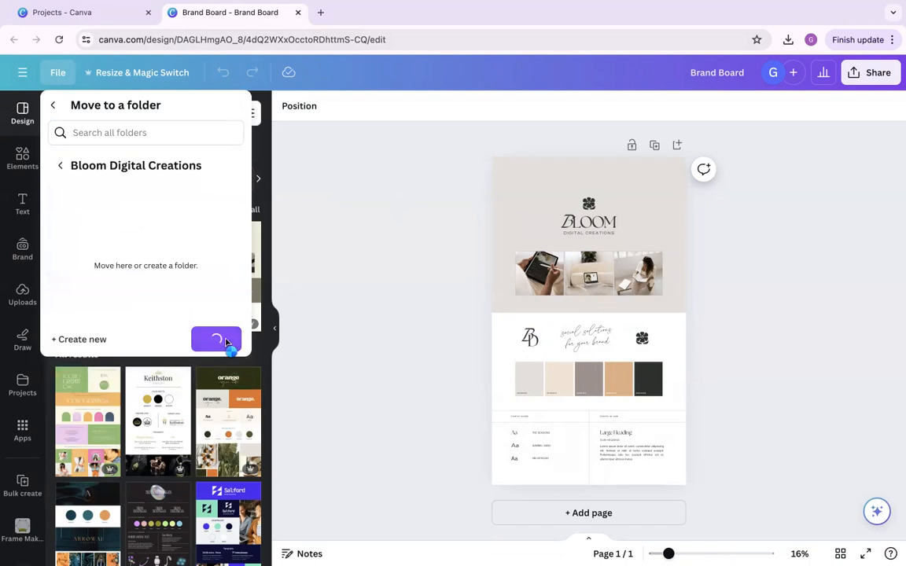
{"action": "left_click", "coordinate": [63, 12]}
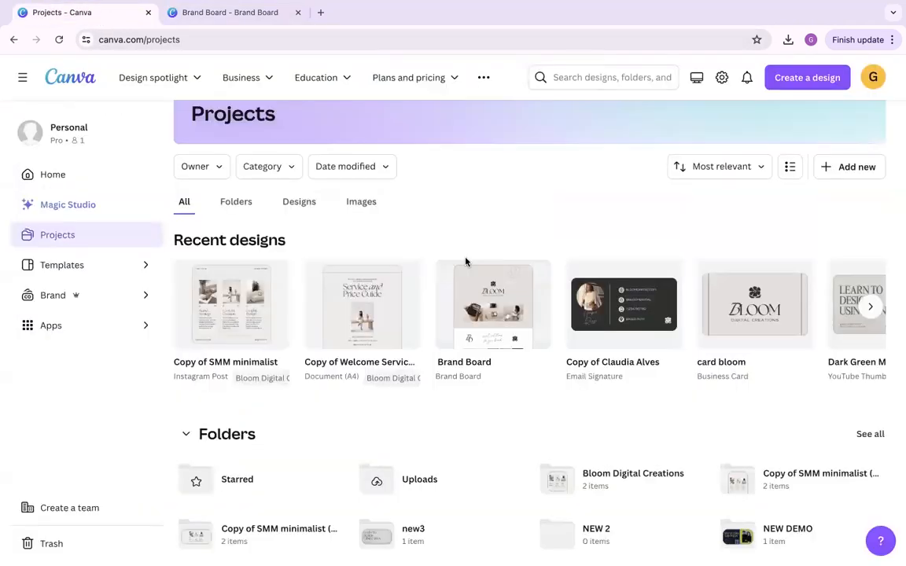
File Copy of Claudia Alves and card bloom into Bloom Digital Creations.
{"action": "left_click_drag", "start_coordinate": [624, 304], "coordinate": [621, 476]}
{"action": "scroll", "coordinate": [628, 416], "scroll_direction": "down", "scroll_amount": 1}
{"action": "left_click_drag", "start_coordinate": [758, 264], "coordinate": [605, 440]}
Open the Bloom Digital Creations folder to check its five designs.
{"action": "left_click", "coordinate": [610, 437]}
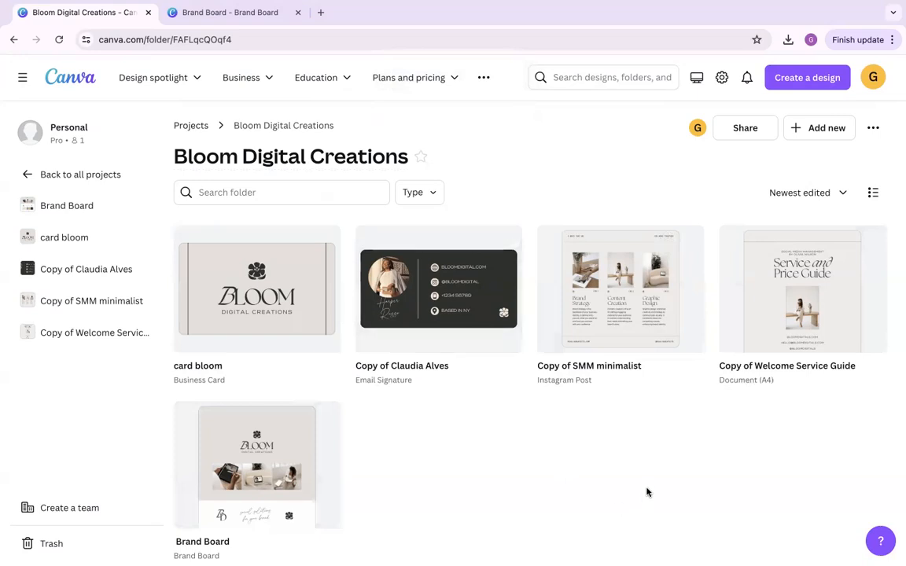
{"action": "left_click", "coordinate": [200, 127]}
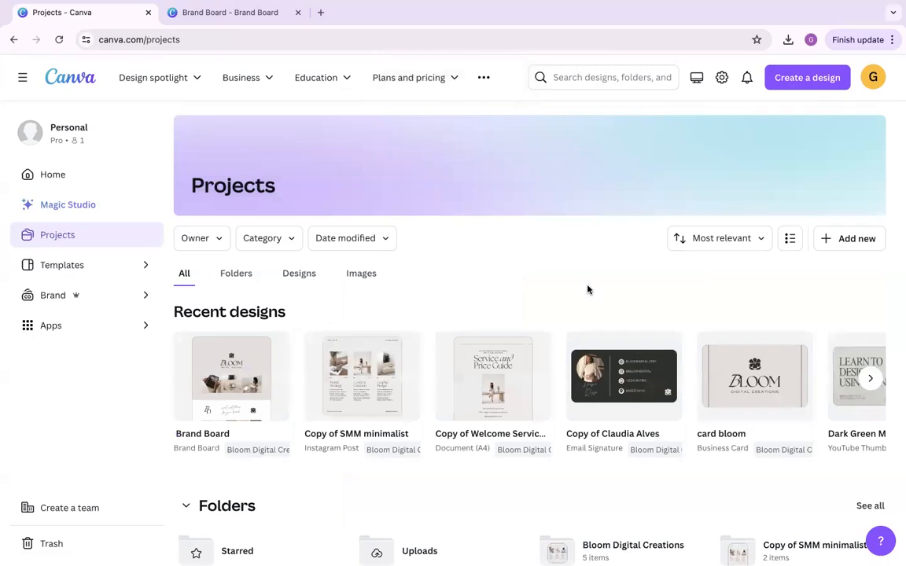
{"action": "scroll", "coordinate": [587, 290], "scroll_direction": "down", "scroll_amount": 1}
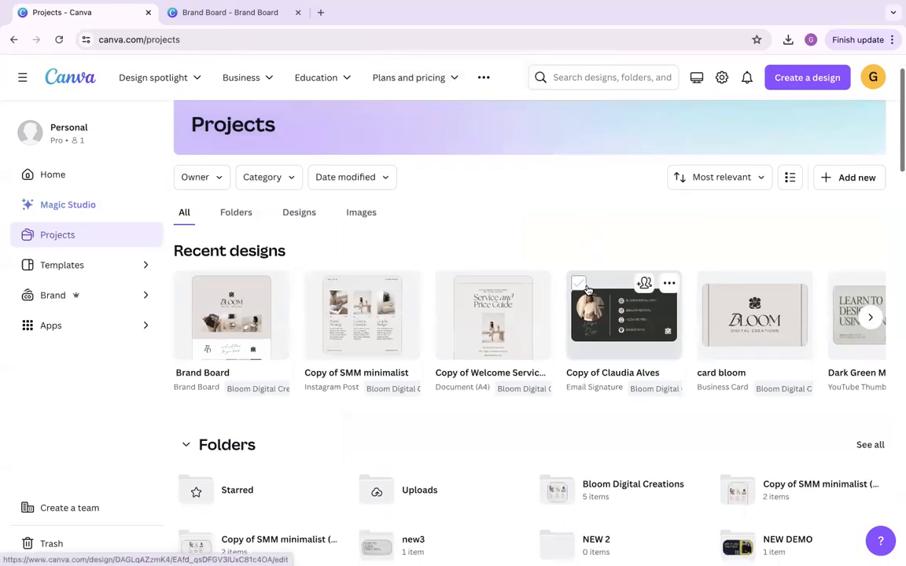
{"action": "left_click", "coordinate": [606, 493]}
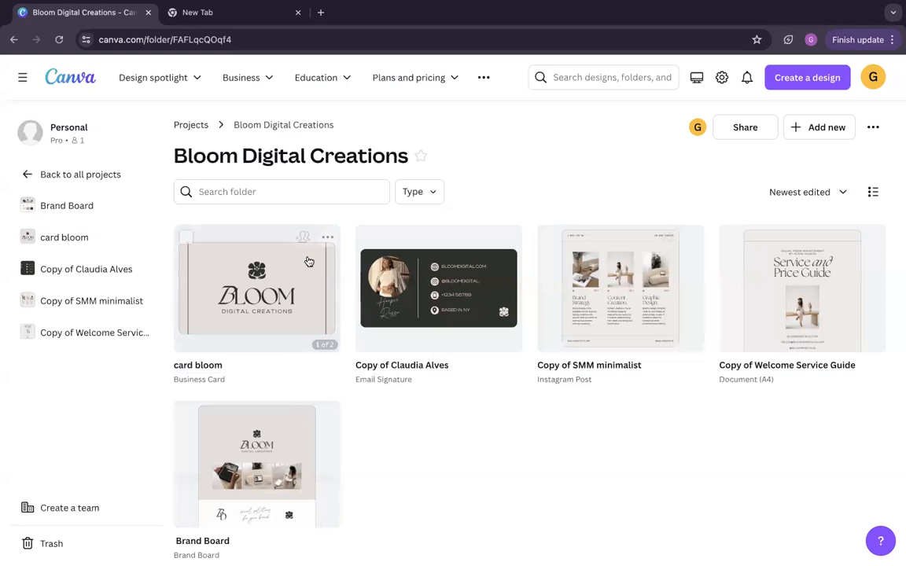
Download the card bloom business card as a PNG with all pages.
{"action": "left_click", "coordinate": [328, 238]}
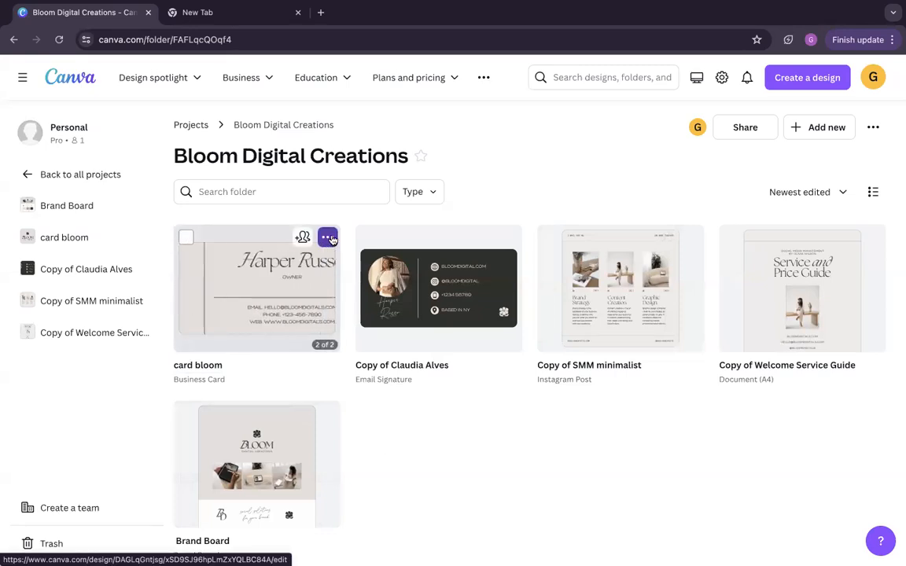
{"action": "left_click", "coordinate": [329, 239]}
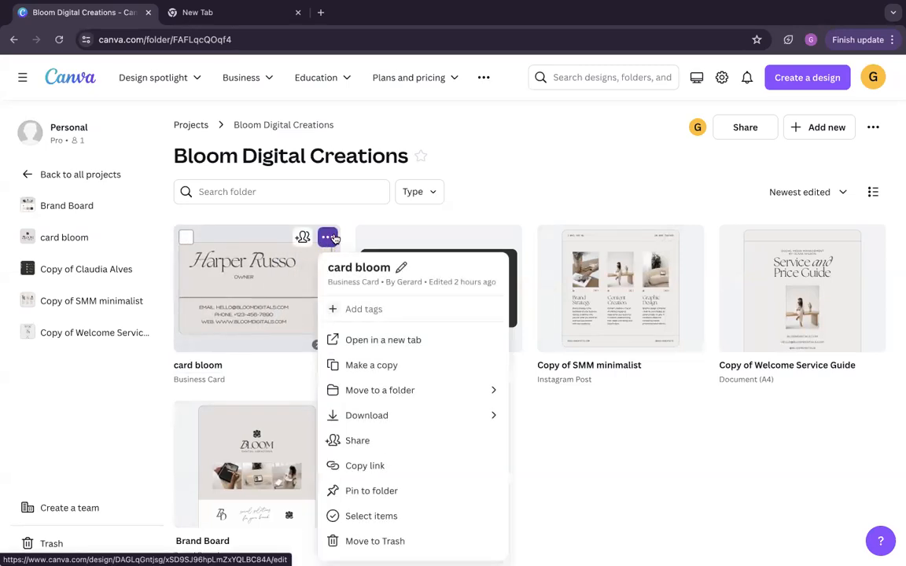
{"action": "left_click", "coordinate": [442, 415]}
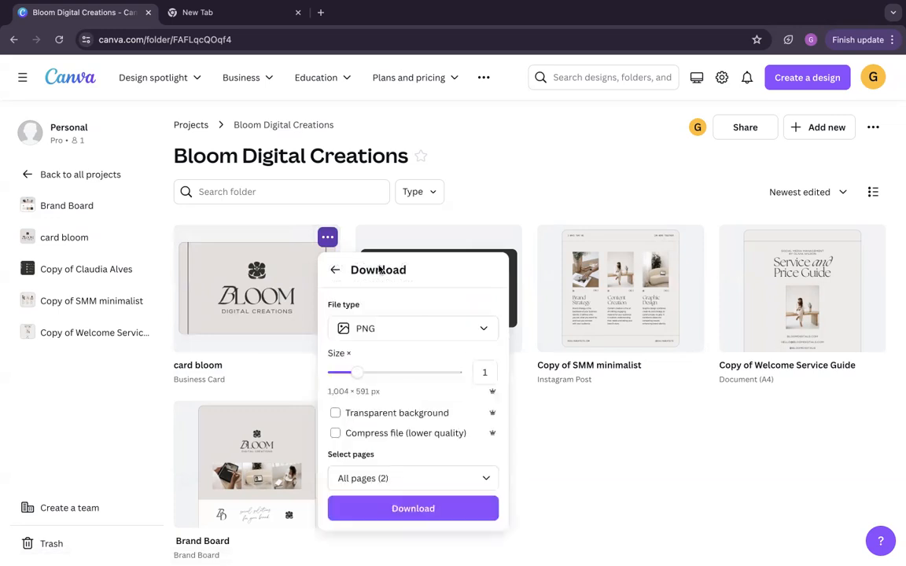
{"action": "left_click", "coordinate": [472, 511]}
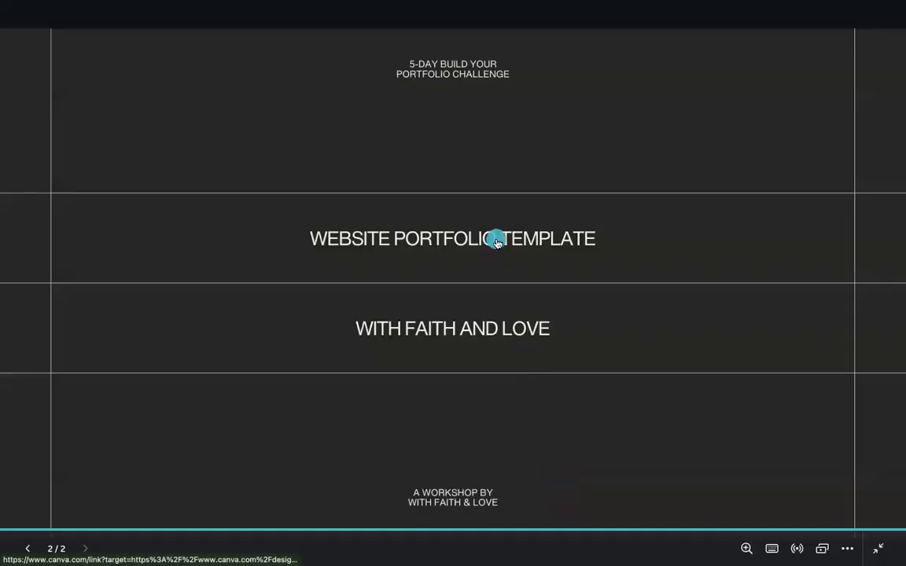
{"action": "right_click", "coordinate": [495, 240]}
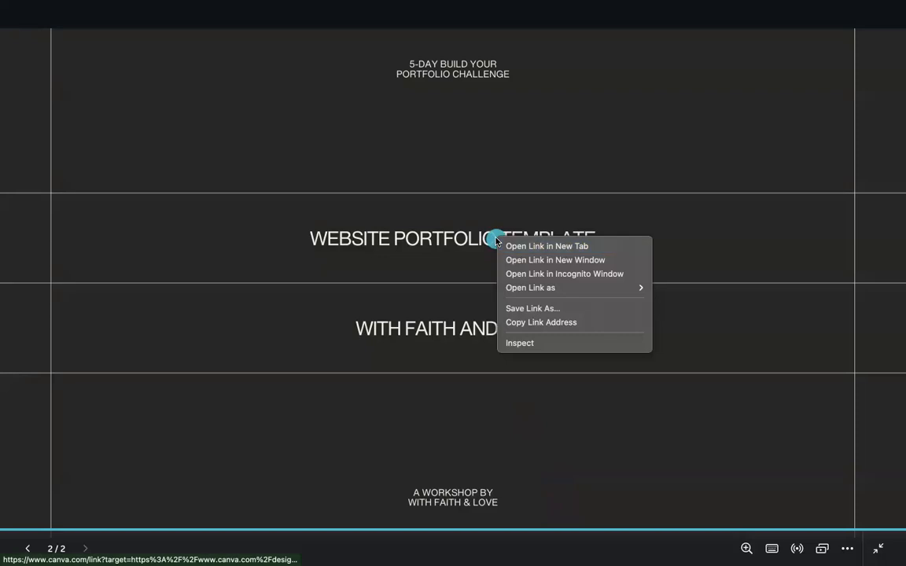
Load the Demo Portfolio Website template link in a new tab and make an editable copy.
{"action": "left_click", "coordinate": [521, 322]}
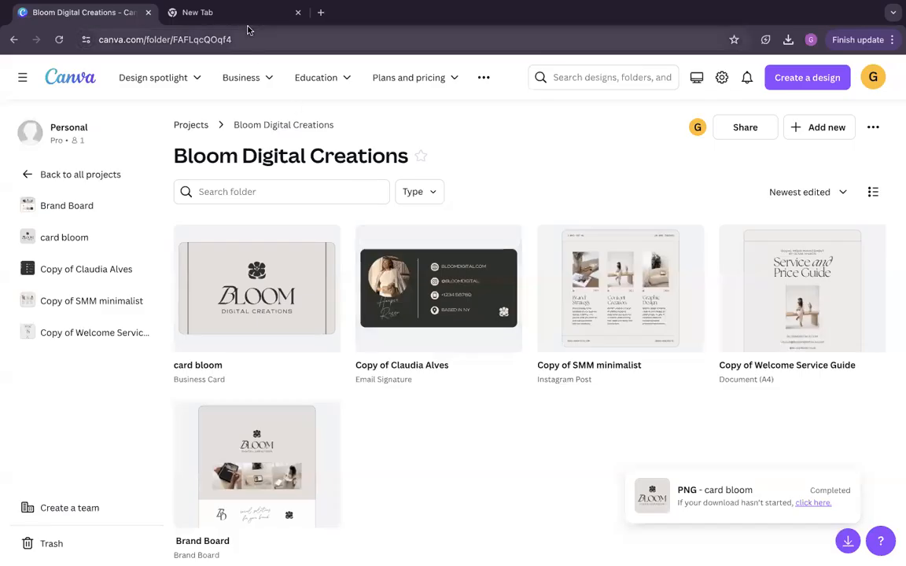
{"action": "left_click", "coordinate": [236, 18]}
{"action": "left_click", "coordinate": [249, 39]}
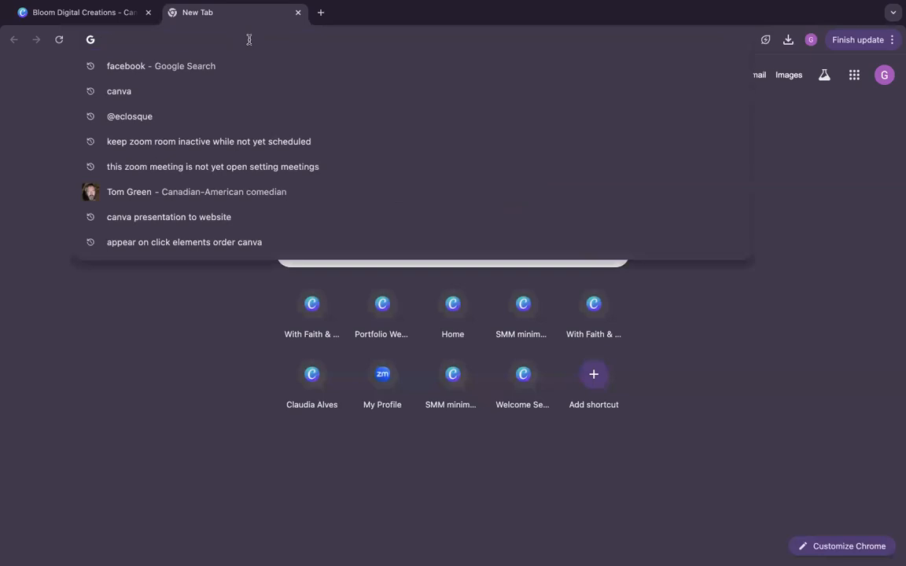
{"action": "key", "text": "super+v"}
{"action": "key", "text": "Return"}
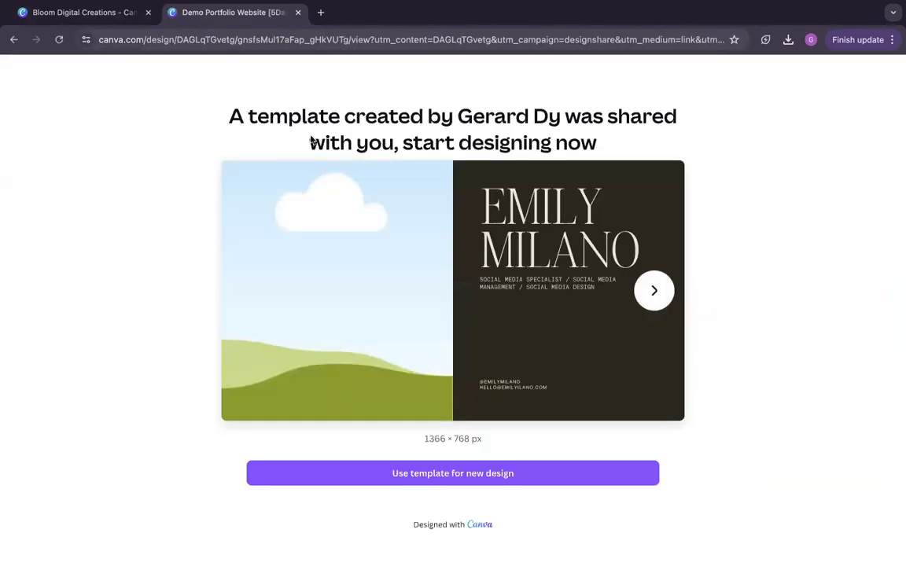
{"action": "left_click", "coordinate": [423, 475]}
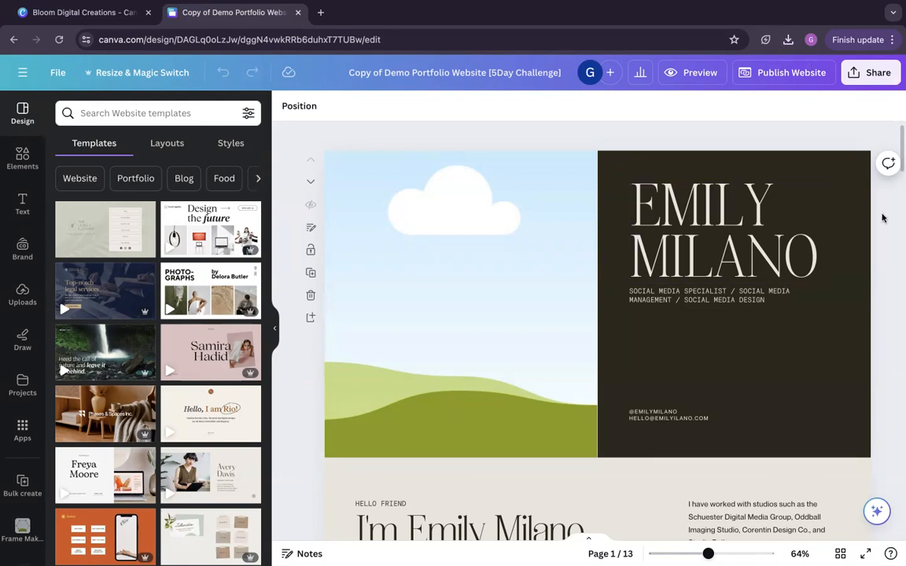
Replace the hero heading's sample name with the owner's name in capitals.
{"action": "left_click", "coordinate": [686, 197]}
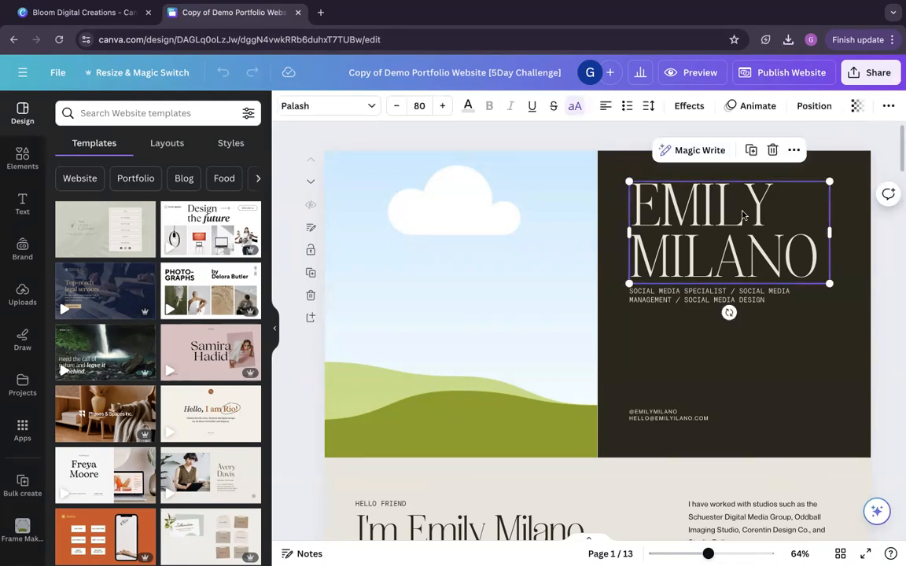
{"action": "double_click", "coordinate": [759, 211]}
{"action": "key", "text": "ctrl+a"}
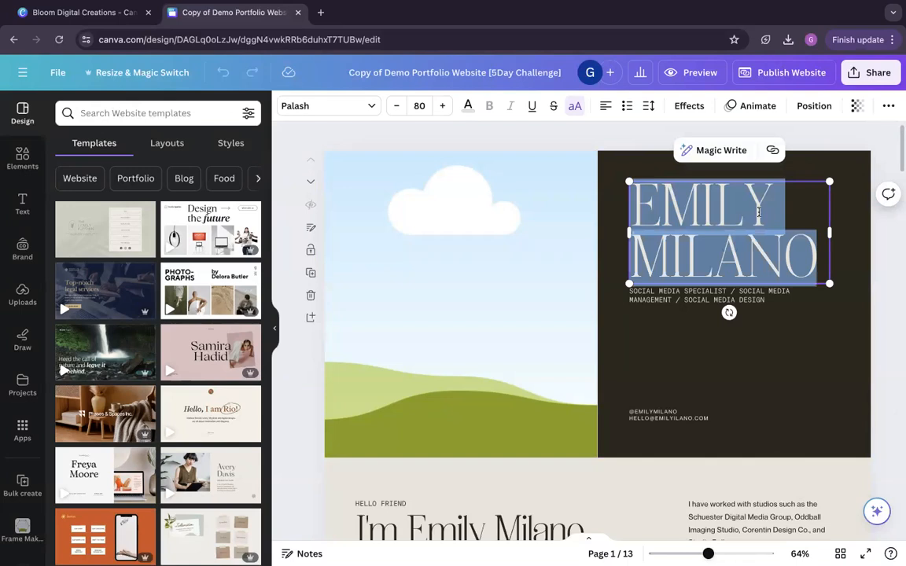
{"action": "type", "text": "KAYE "}
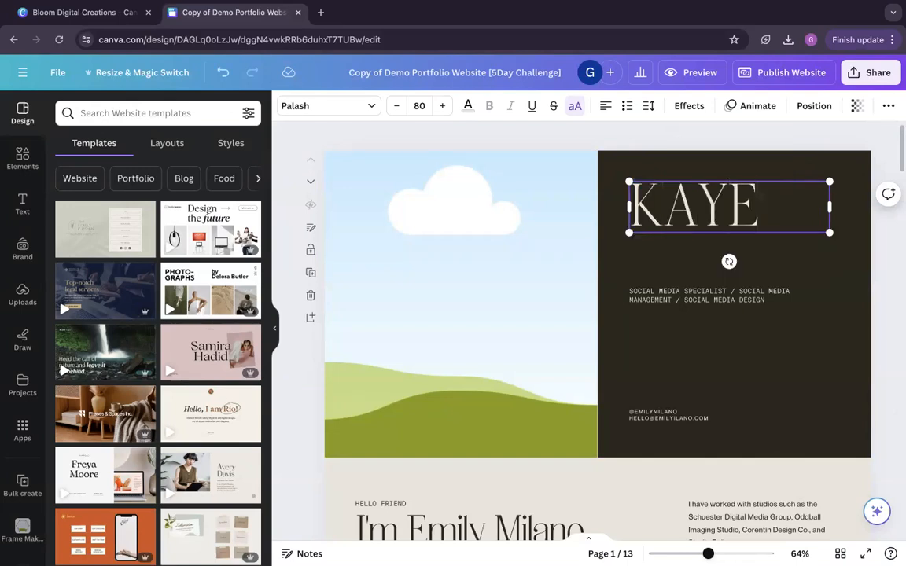
{"action": "type", "text": "DY"}
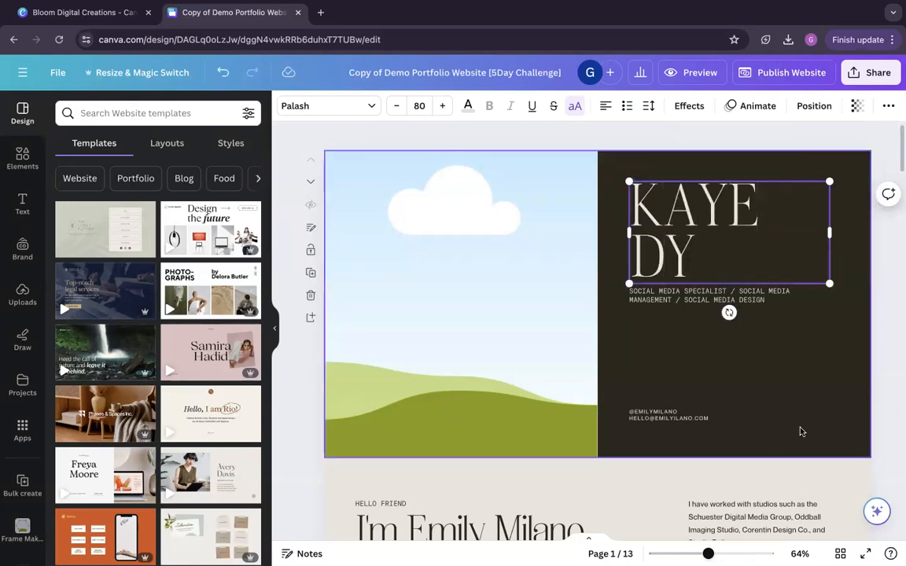
{"action": "left_click", "coordinate": [771, 370]}
{"action": "scroll", "coordinate": [561, 376], "scroll_direction": "down", "scroll_amount": 2}
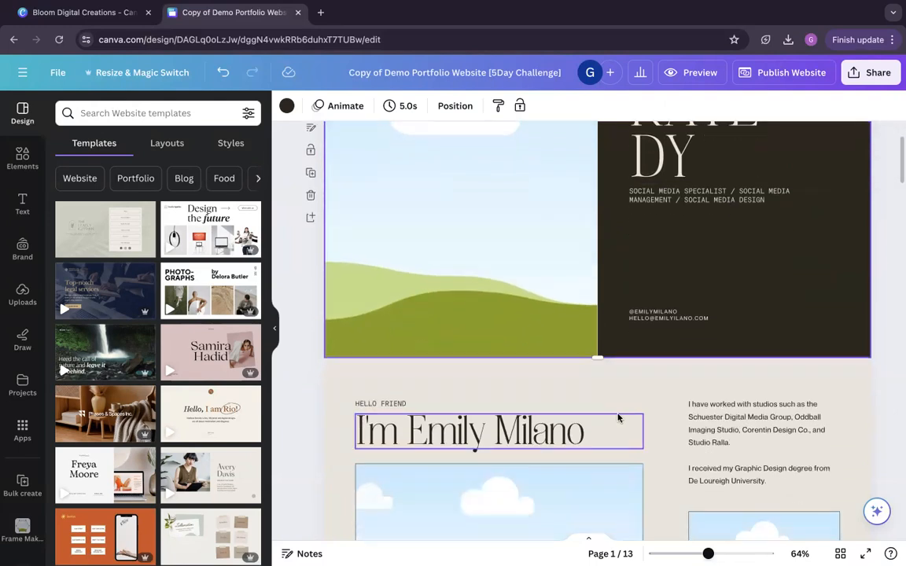
Use Find and replace to swap the intro heading's sample name for the owner's name everywhere.
{"action": "left_click", "coordinate": [411, 431]}
{"action": "left_click_drag", "start_coordinate": [407, 430], "coordinate": [598, 432]}
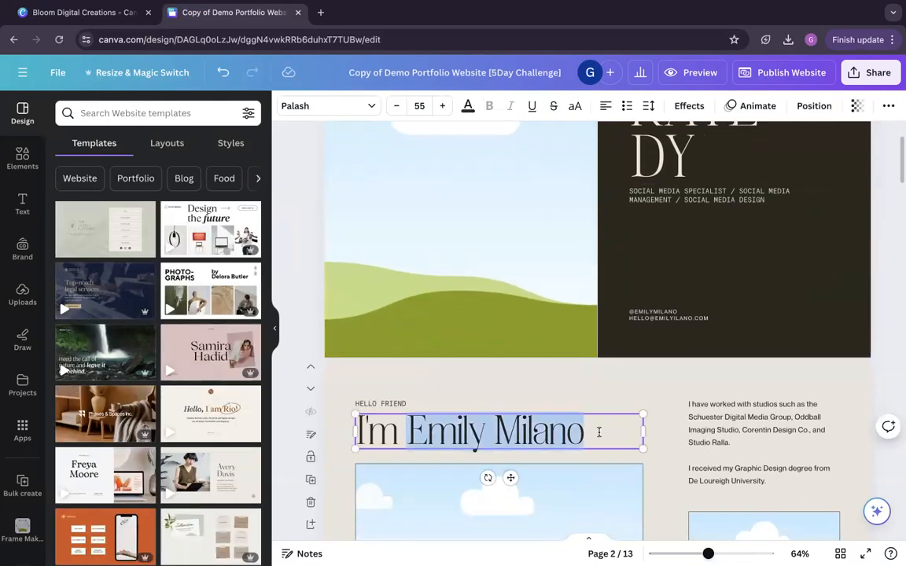
{"action": "key", "text": "super+f"}
{"action": "left_click", "coordinate": [765, 181]}
{"action": "key", "text": "super+v"}
{"action": "left_click", "coordinate": [751, 224]}
{"action": "type", "text": "Kaye"}
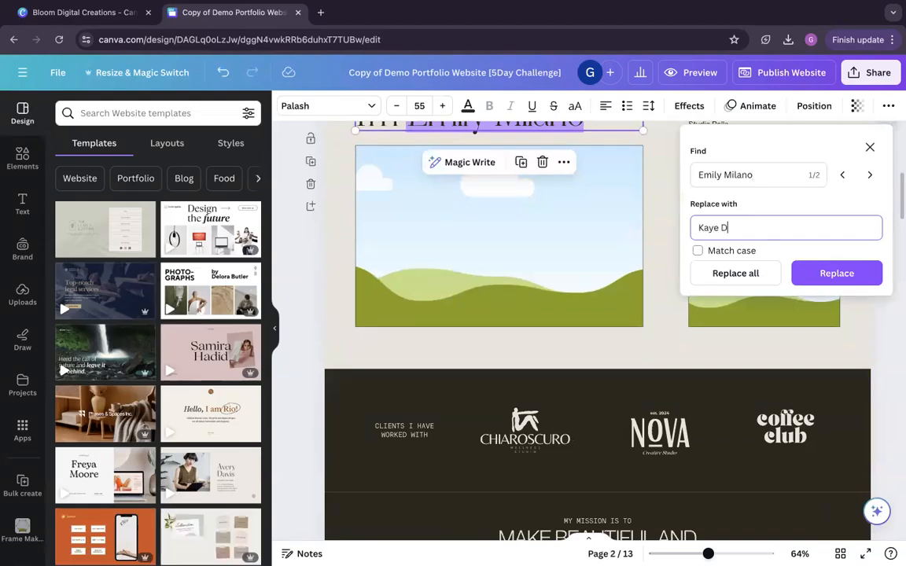
{"action": "type", "text": " Dy"}
{"action": "left_click", "coordinate": [755, 272]}
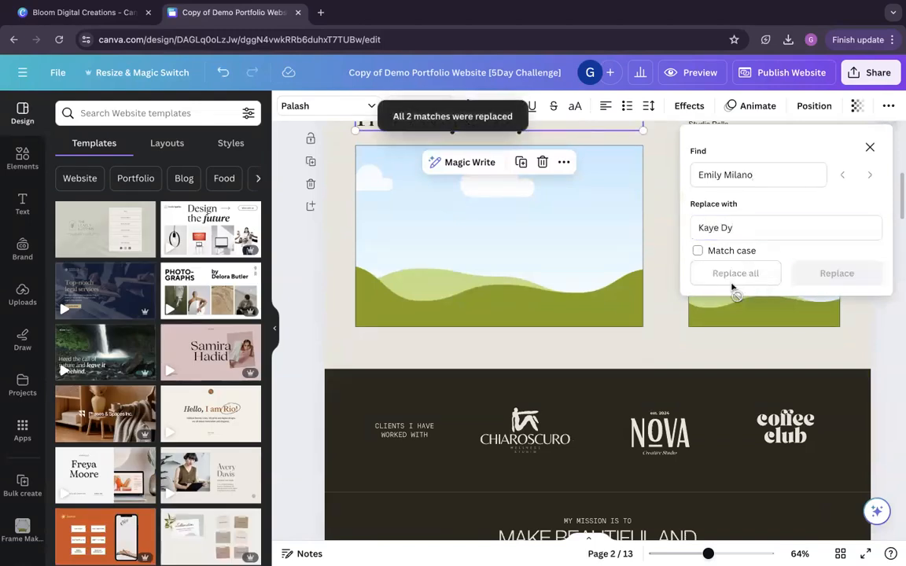
{"action": "left_click", "coordinate": [870, 148]}
{"action": "scroll", "coordinate": [878, 226], "scroll_direction": "down", "scroll_amount": 5}
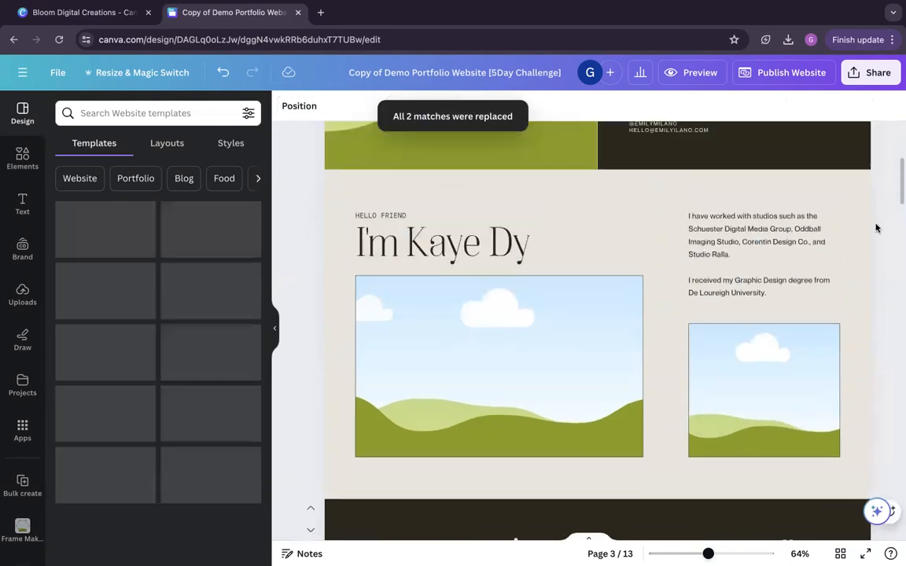
{"action": "scroll", "coordinate": [875, 227], "scroll_direction": "up", "scroll_amount": 1}
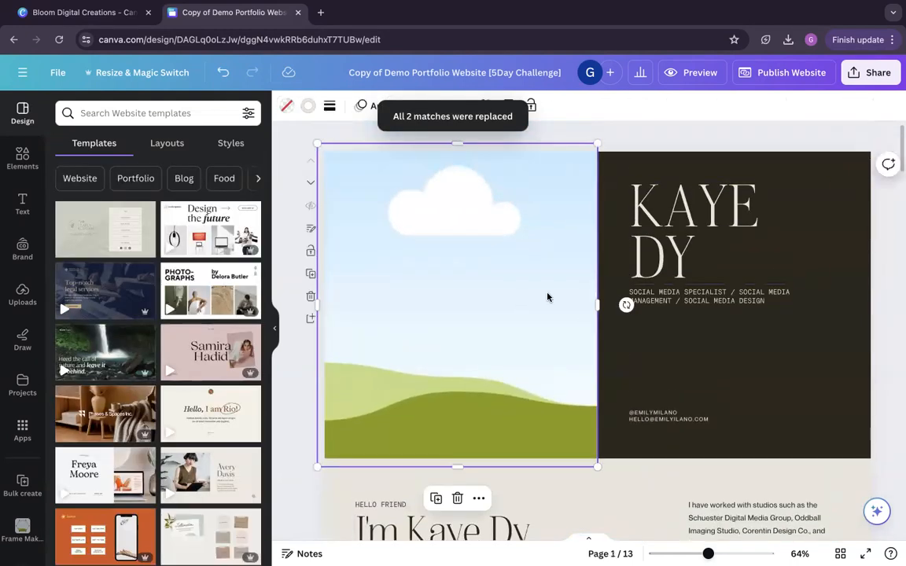
{"action": "left_click", "coordinate": [689, 339]}
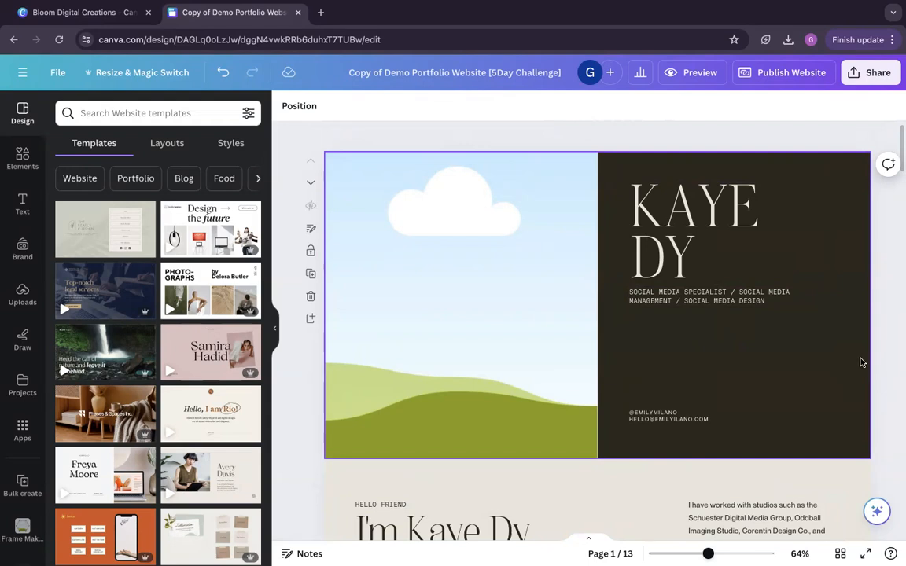
{"action": "scroll", "coordinate": [706, 293], "scroll_direction": "down", "scroll_amount": 1}
{"action": "scroll", "coordinate": [706, 292], "scroll_direction": "up", "scroll_amount": 1}
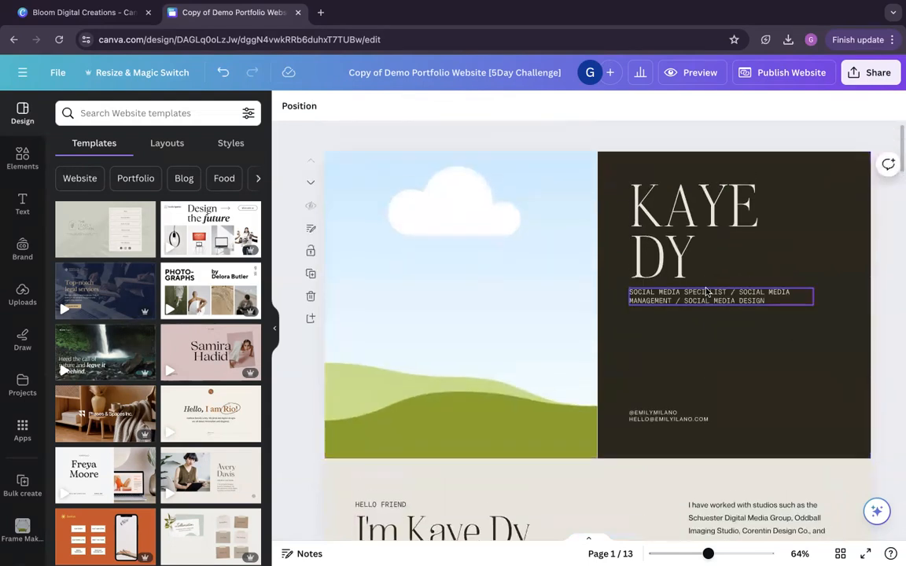
{"action": "scroll", "coordinate": [705, 309], "scroll_direction": "down", "scroll_amount": 6}
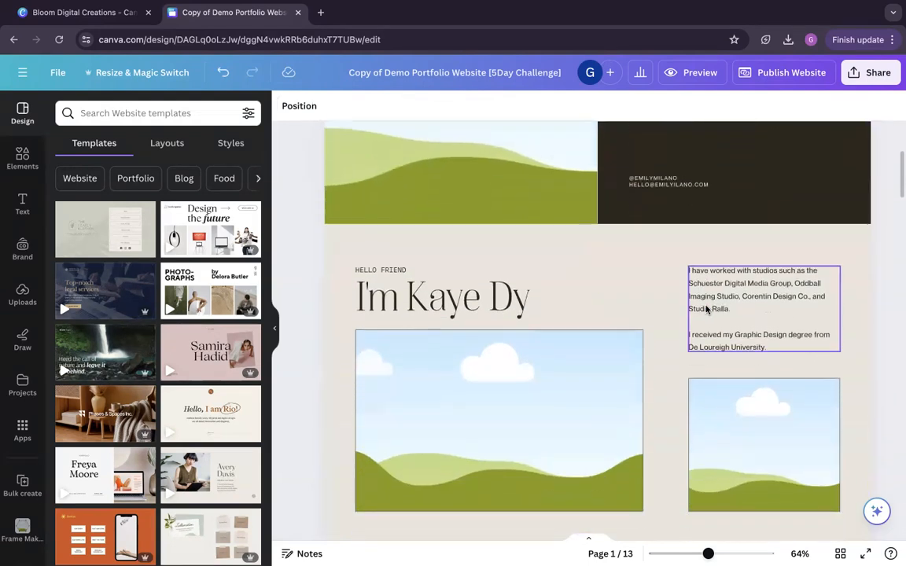
{"action": "scroll", "coordinate": [668, 319], "scroll_direction": "down", "scroll_amount": 6}
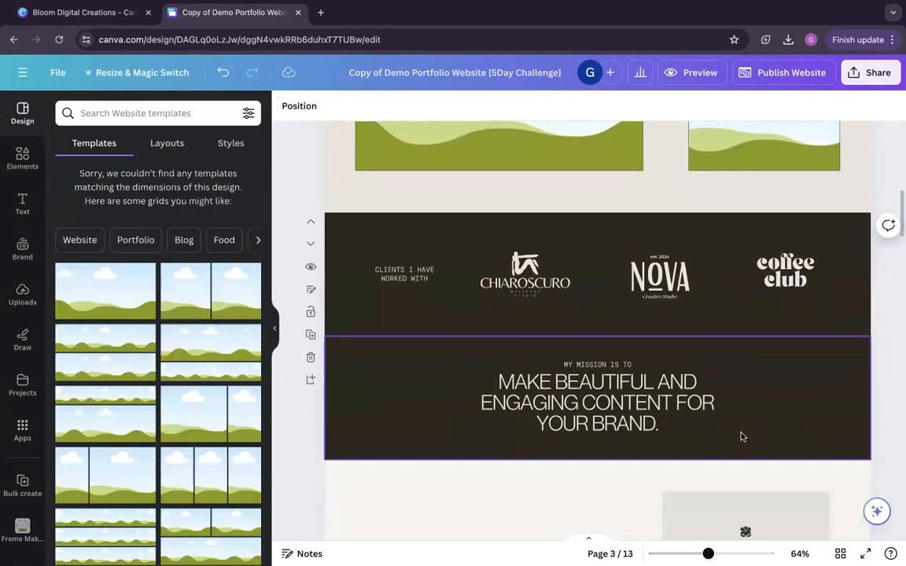
{"action": "left_click", "coordinate": [842, 378]}
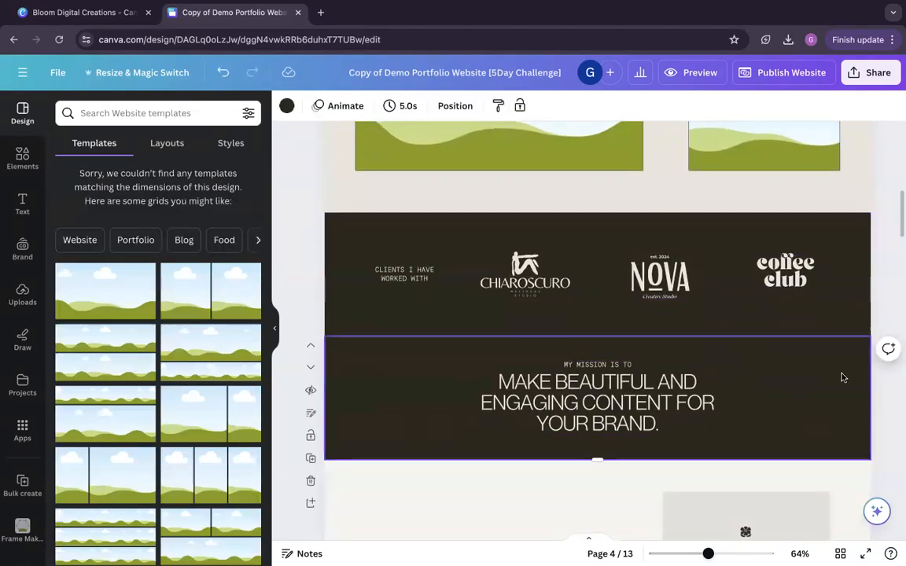
{"action": "left_click", "coordinate": [869, 315]}
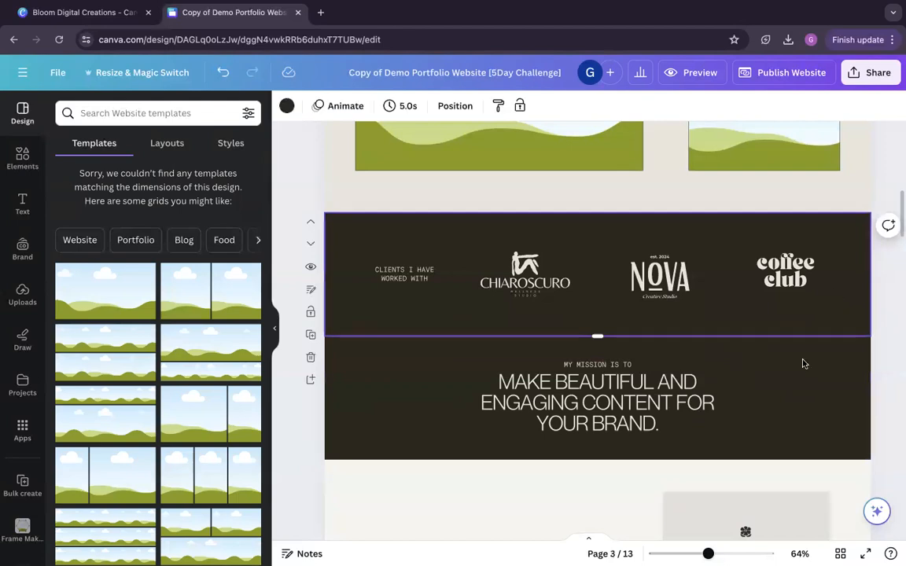
{"action": "left_click", "coordinate": [803, 398]}
{"action": "left_click", "coordinate": [823, 320]}
{"action": "left_click", "coordinate": [817, 388]}
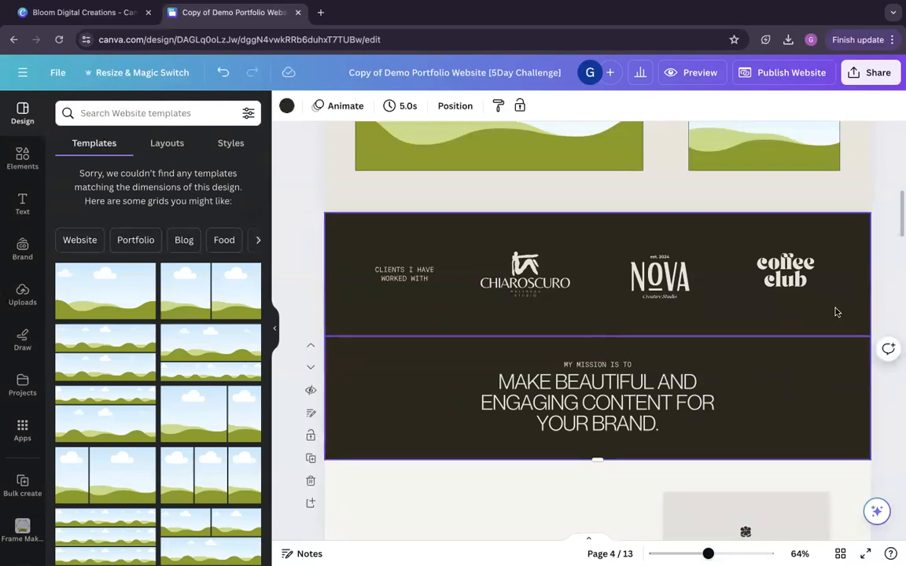
{"action": "left_click", "coordinate": [836, 312]}
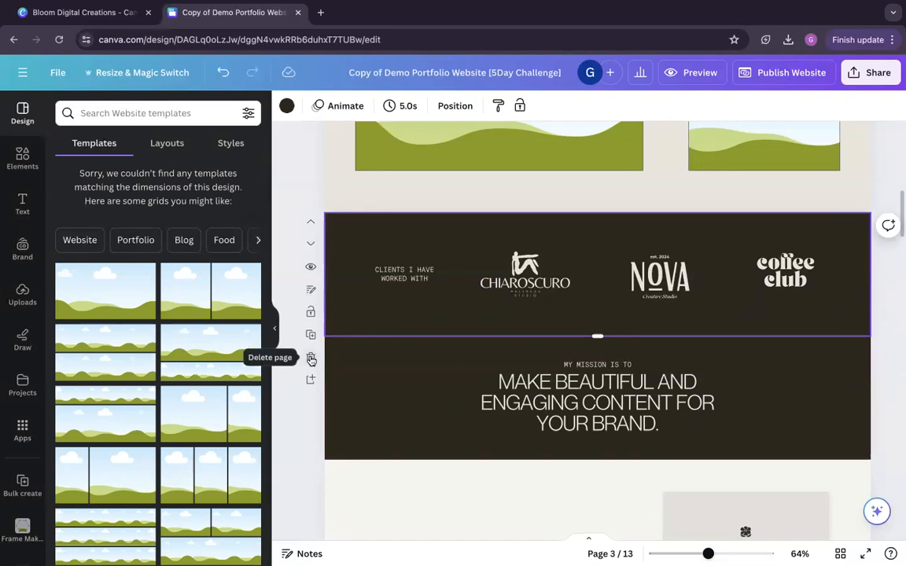
{"action": "left_click", "coordinate": [360, 377]}
{"action": "left_click", "coordinate": [342, 296]}
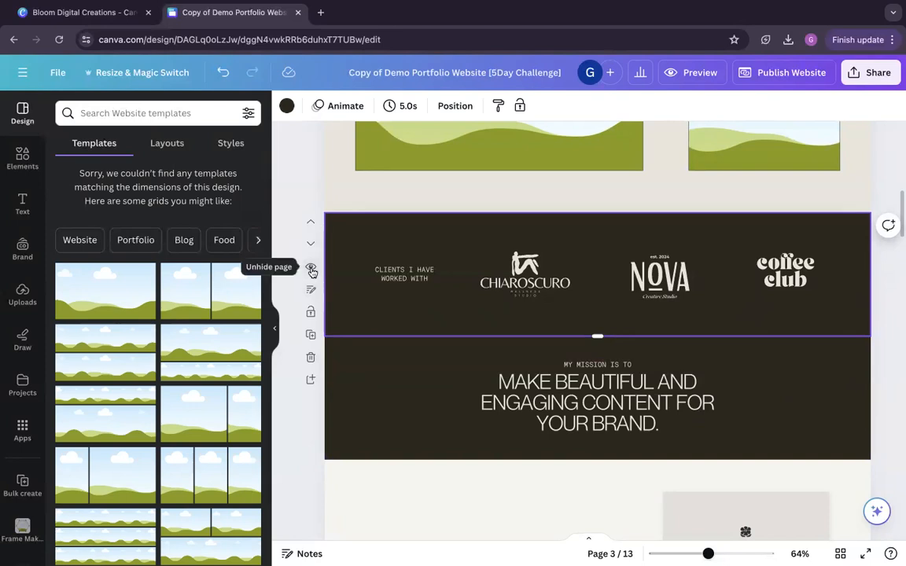
Scroll down to the Instagram Feed Brand Design pages and select each one.
{"action": "scroll", "coordinate": [397, 312], "scroll_direction": "down", "scroll_amount": 5}
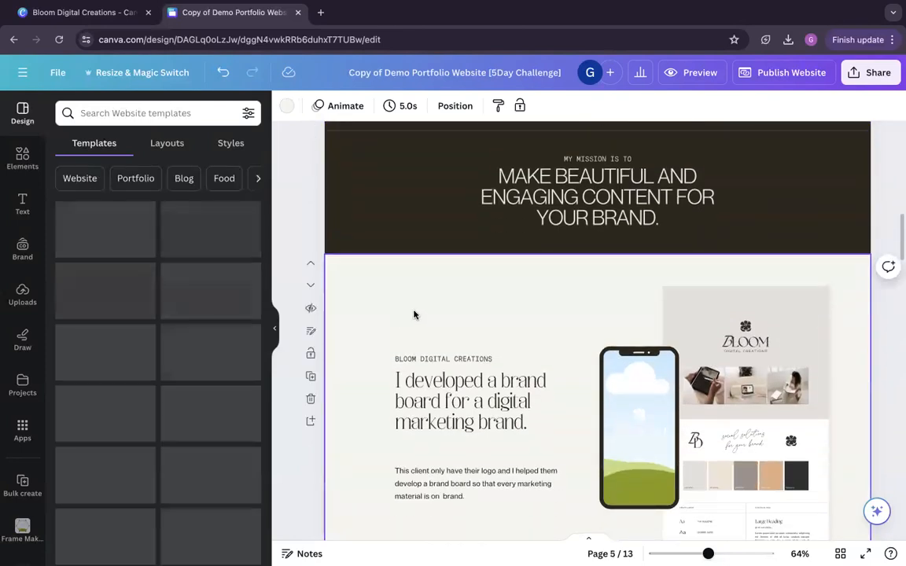
{"action": "scroll", "coordinate": [414, 315], "scroll_direction": "down", "scroll_amount": 1}
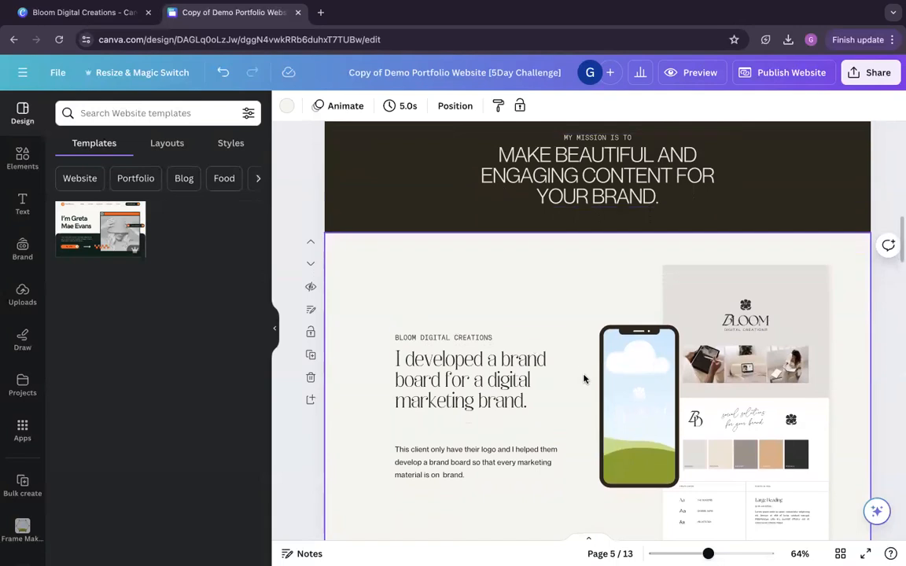
{"action": "scroll", "coordinate": [586, 379], "scroll_direction": "down", "scroll_amount": 3}
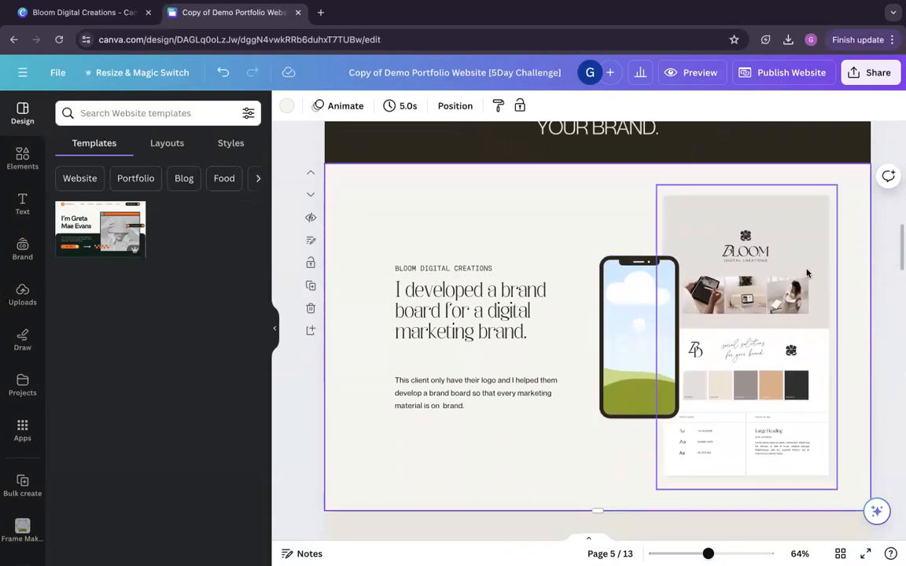
{"action": "scroll", "coordinate": [783, 271], "scroll_direction": "down", "scroll_amount": 1}
{"action": "scroll", "coordinate": [747, 383], "scroll_direction": "down", "scroll_amount": 10}
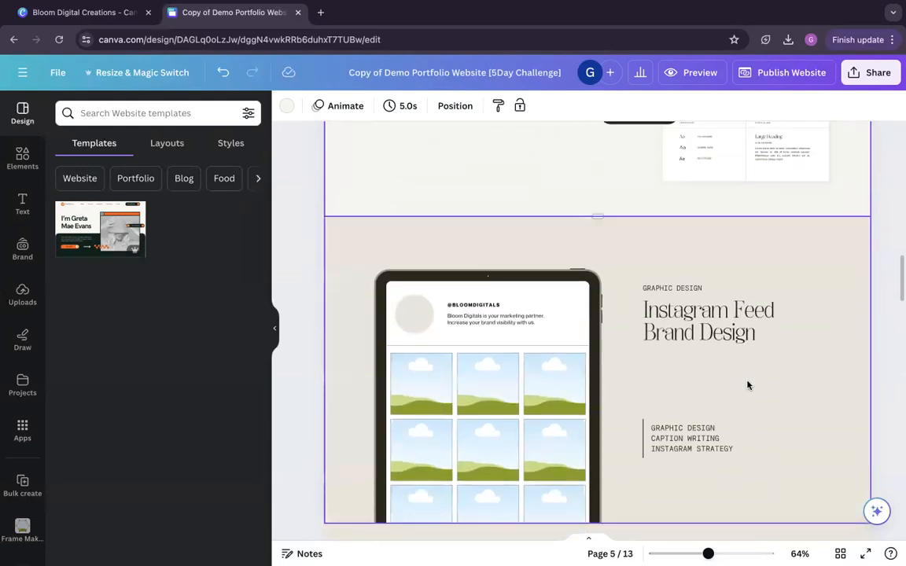
{"action": "left_click", "coordinate": [889, 377]}
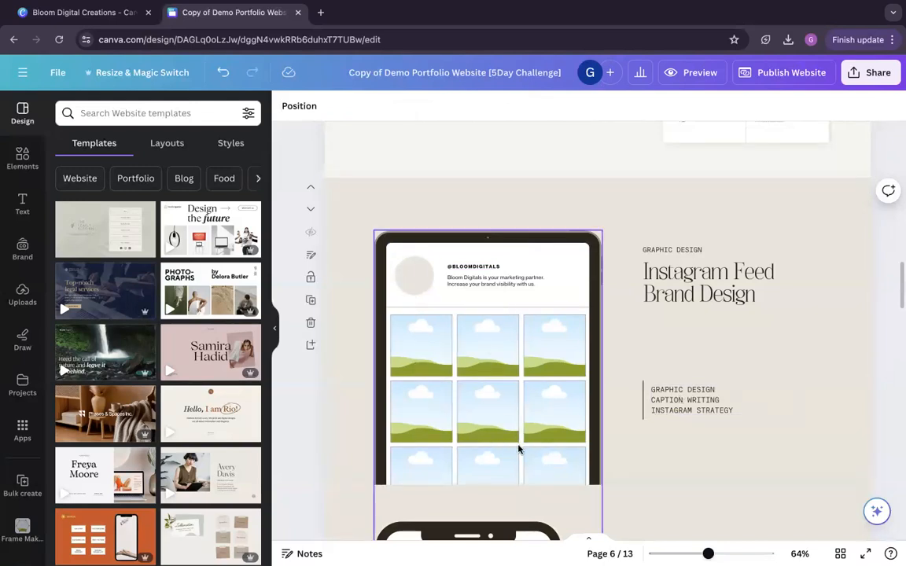
{"action": "left_click", "coordinate": [698, 462]}
{"action": "scroll", "coordinate": [698, 464], "scroll_direction": "down", "scroll_amount": 5}
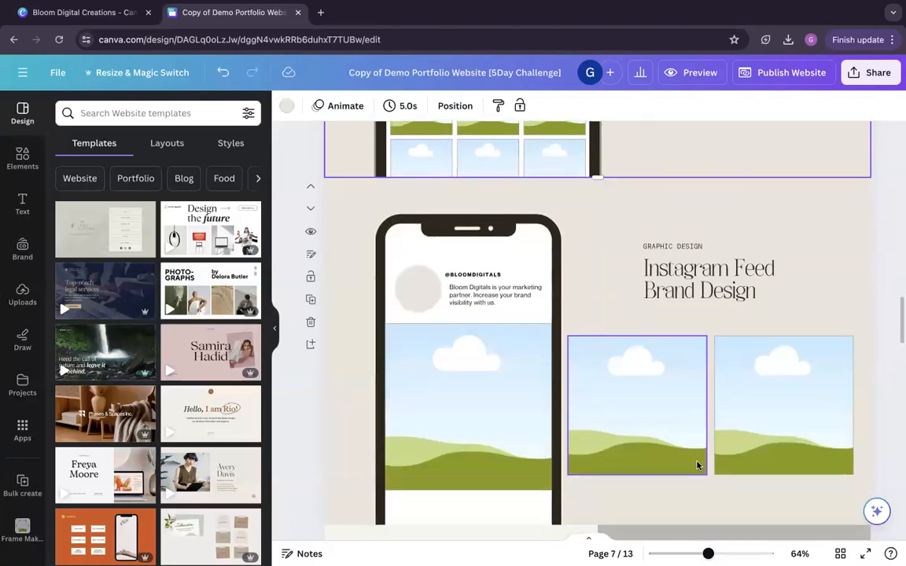
{"action": "left_click", "coordinate": [840, 297]}
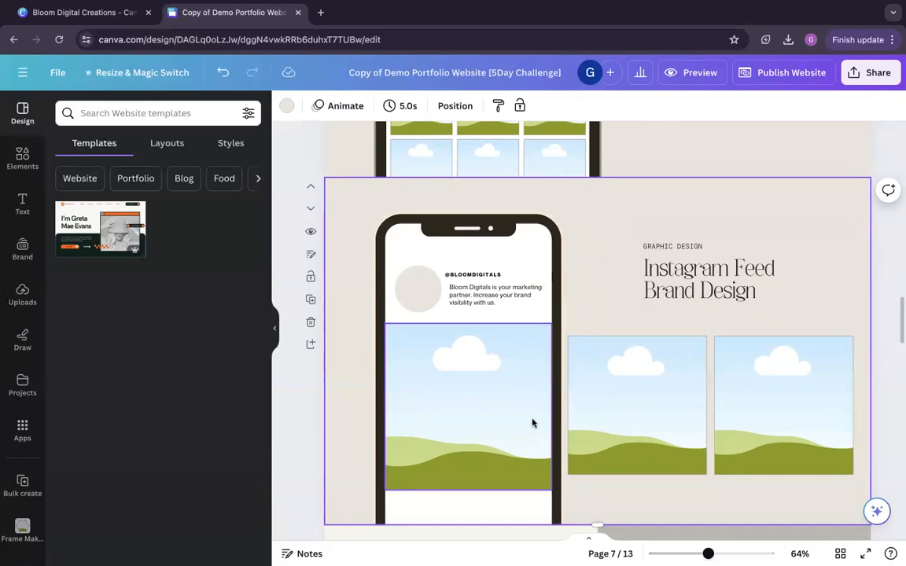
Continue scrolling down to page 9, Business Cards and Email Signature.
{"action": "scroll", "coordinate": [532, 423], "scroll_direction": "up", "scroll_amount": 3}
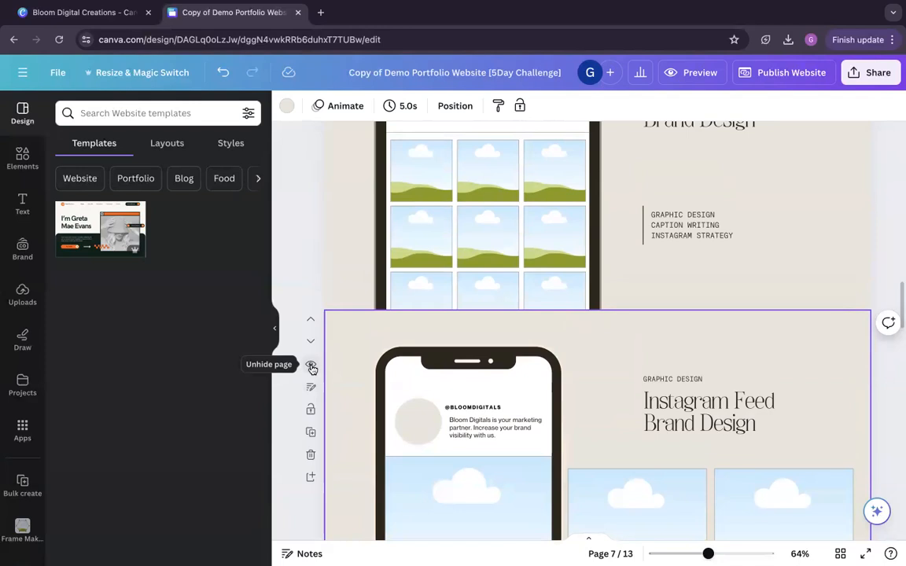
{"action": "scroll", "coordinate": [310, 368], "scroll_direction": "down", "scroll_amount": 6}
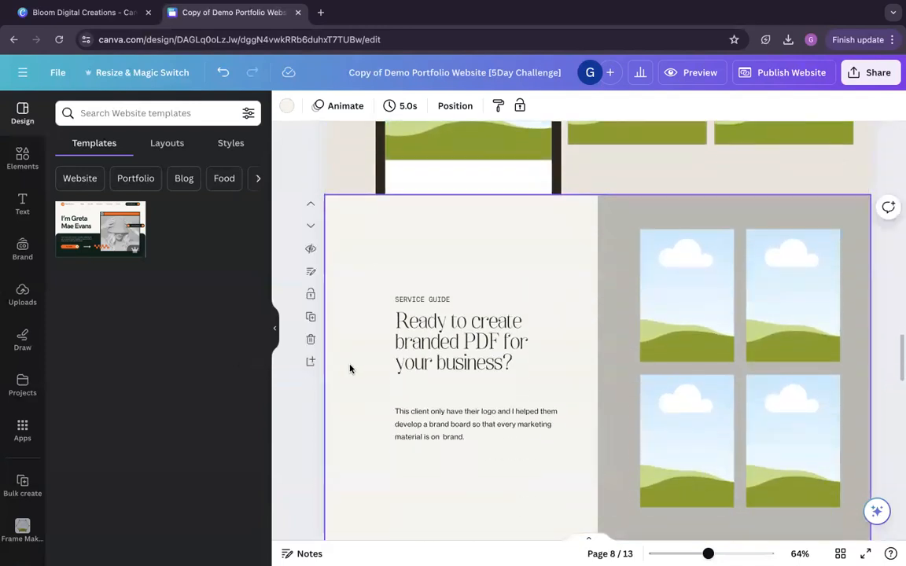
{"action": "scroll", "coordinate": [351, 369], "scroll_direction": "down", "scroll_amount": 1}
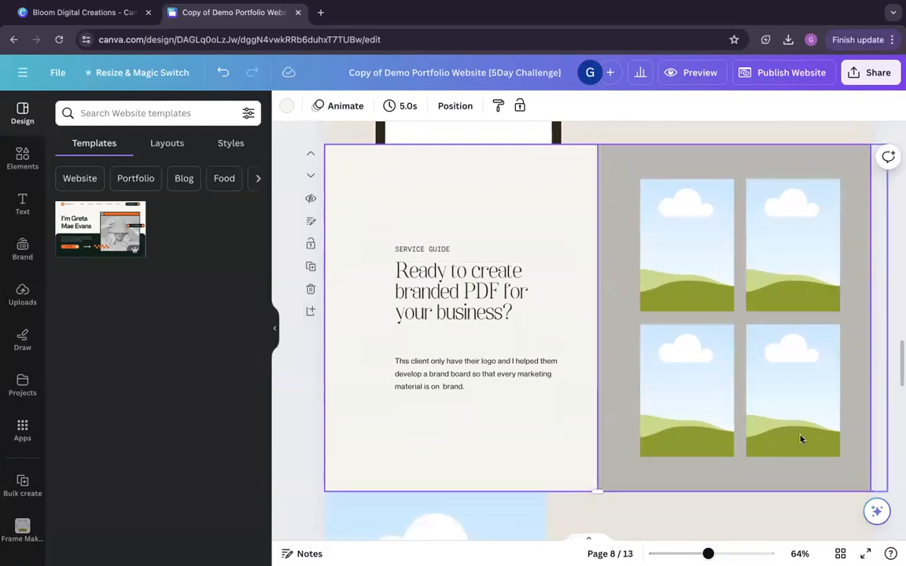
{"action": "scroll", "coordinate": [625, 442], "scroll_direction": "down", "scroll_amount": 2}
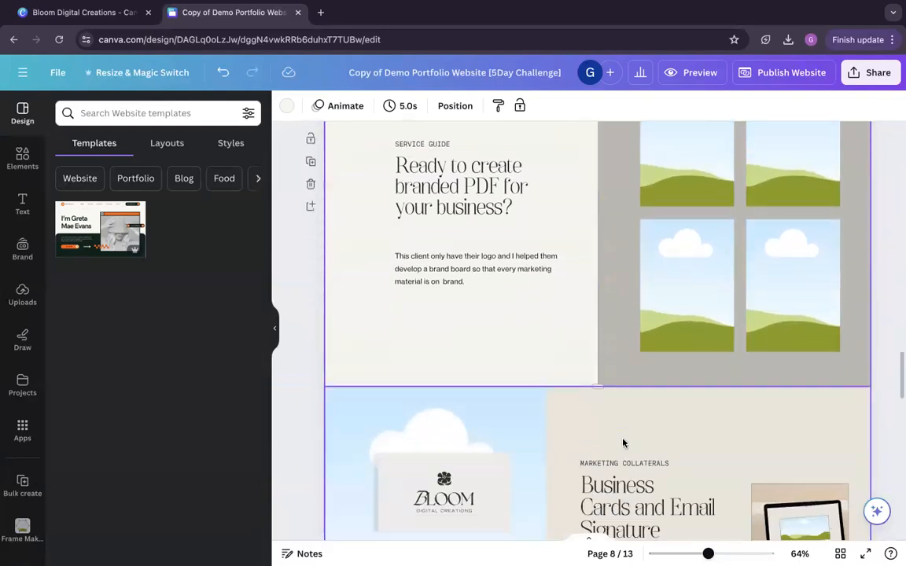
{"action": "scroll", "coordinate": [574, 323], "scroll_direction": "down", "scroll_amount": 3}
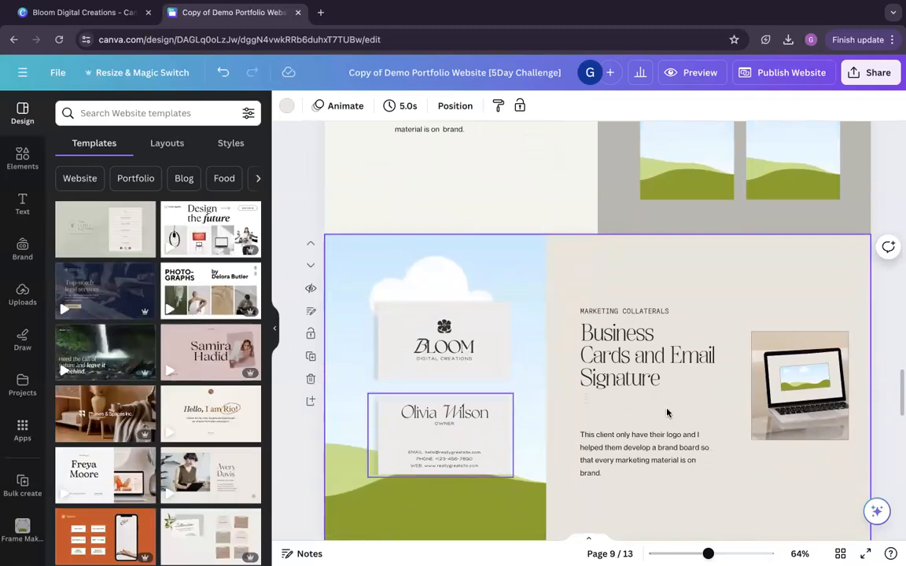
Review pages 10–12, inspecting the laptop image, consultation button and closing contact page.
{"action": "left_click", "coordinate": [816, 383]}
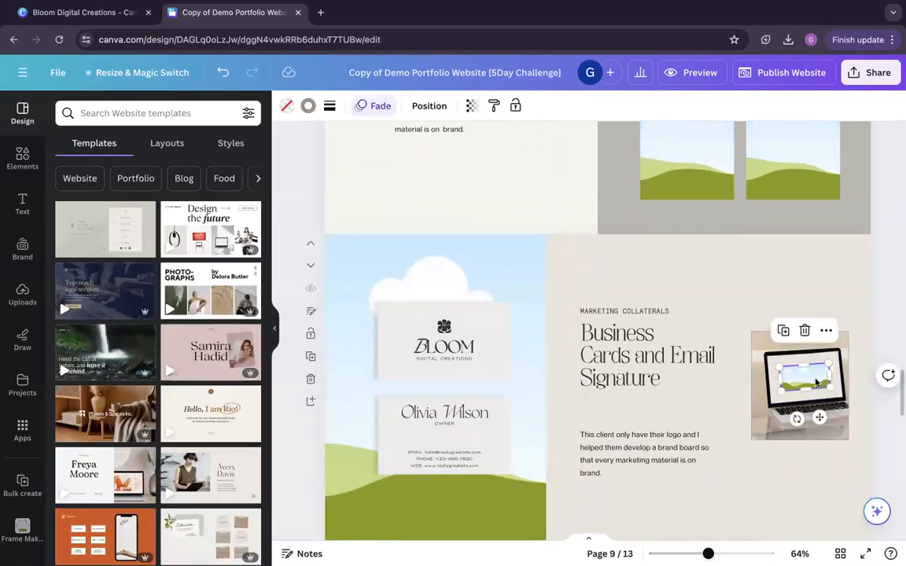
{"action": "left_click", "coordinate": [628, 413]}
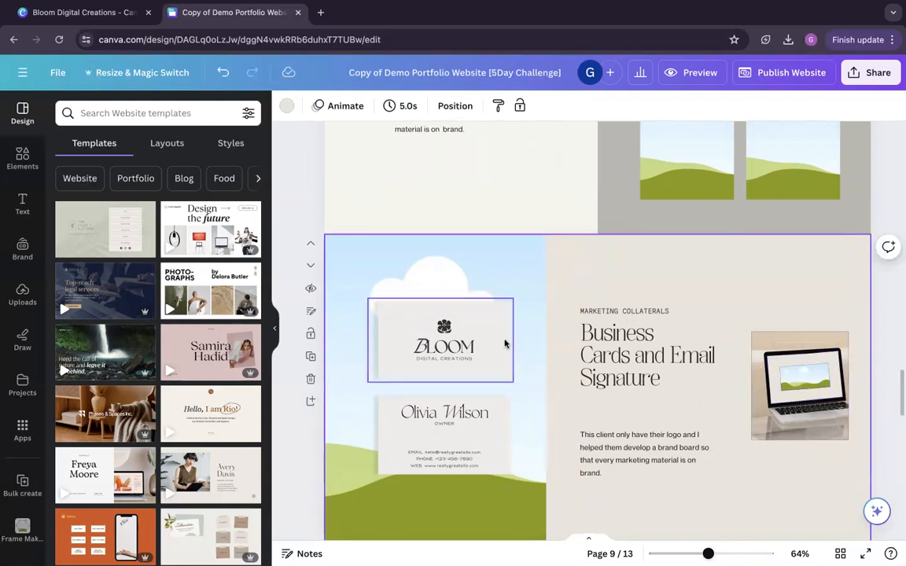
{"action": "scroll", "coordinate": [719, 448], "scroll_direction": "down", "scroll_amount": 2}
{"action": "scroll", "coordinate": [722, 410], "scroll_direction": "down", "scroll_amount": 6}
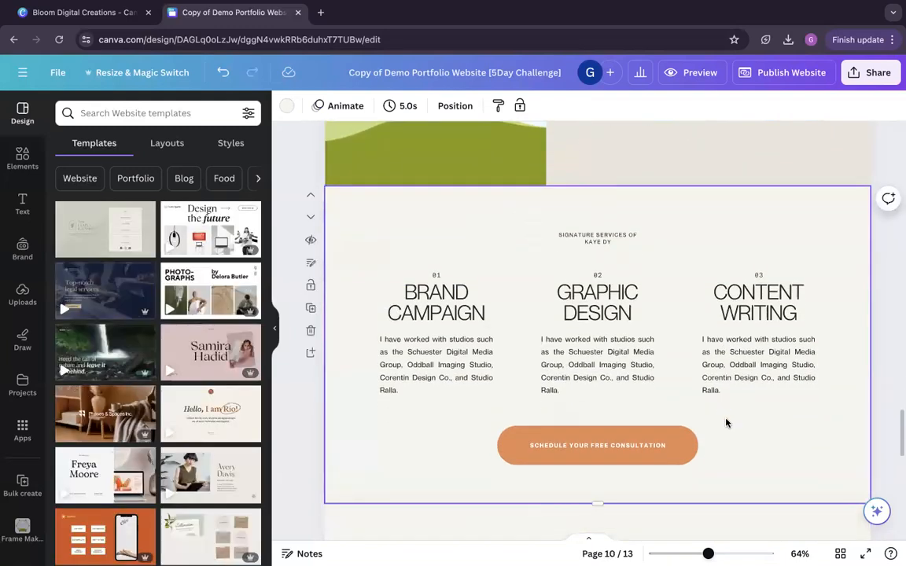
{"action": "scroll", "coordinate": [726, 422], "scroll_direction": "down", "scroll_amount": 1}
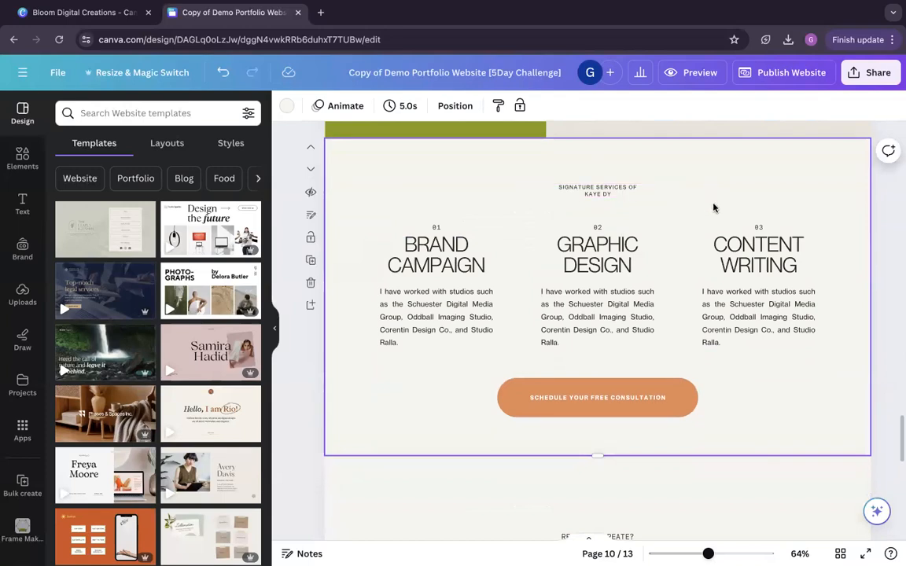
{"action": "scroll", "coordinate": [716, 210], "scroll_direction": "down", "scroll_amount": 1}
{"action": "scroll", "coordinate": [684, 283], "scroll_direction": "down", "scroll_amount": 5}
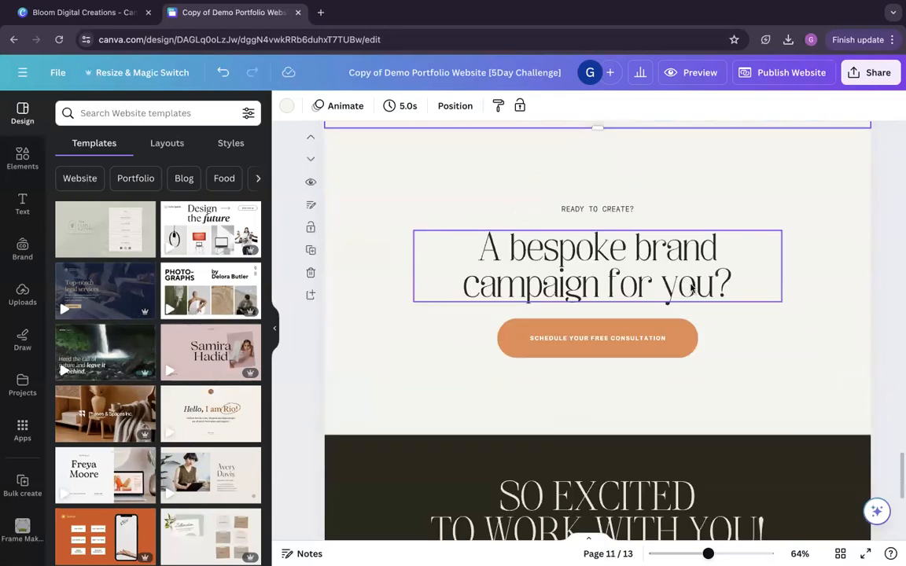
{"action": "scroll", "coordinate": [799, 319], "scroll_direction": "up", "scroll_amount": 3}
{"action": "scroll", "coordinate": [777, 313], "scroll_direction": "up", "scroll_amount": 3}
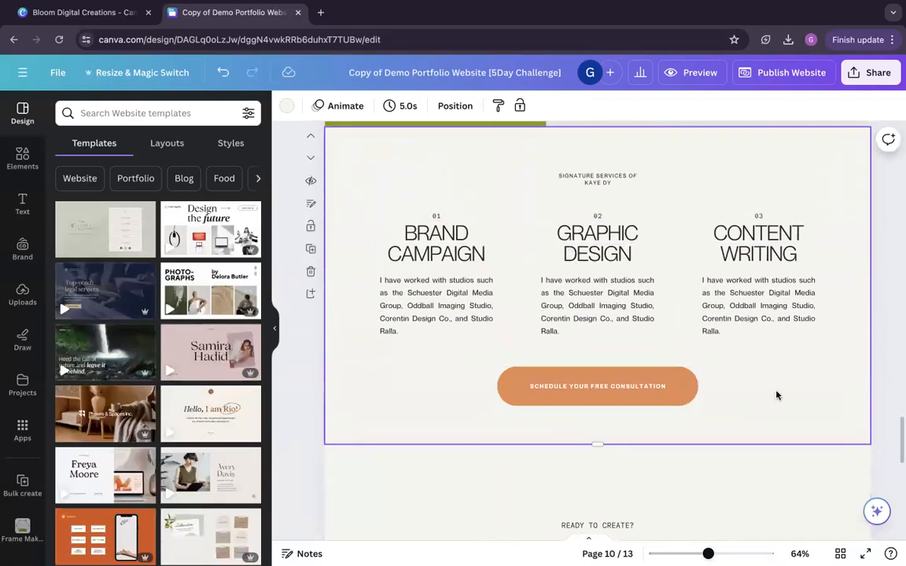
{"action": "left_click", "coordinate": [628, 398]}
{"action": "scroll", "coordinate": [693, 426], "scroll_direction": "down", "scroll_amount": 10}
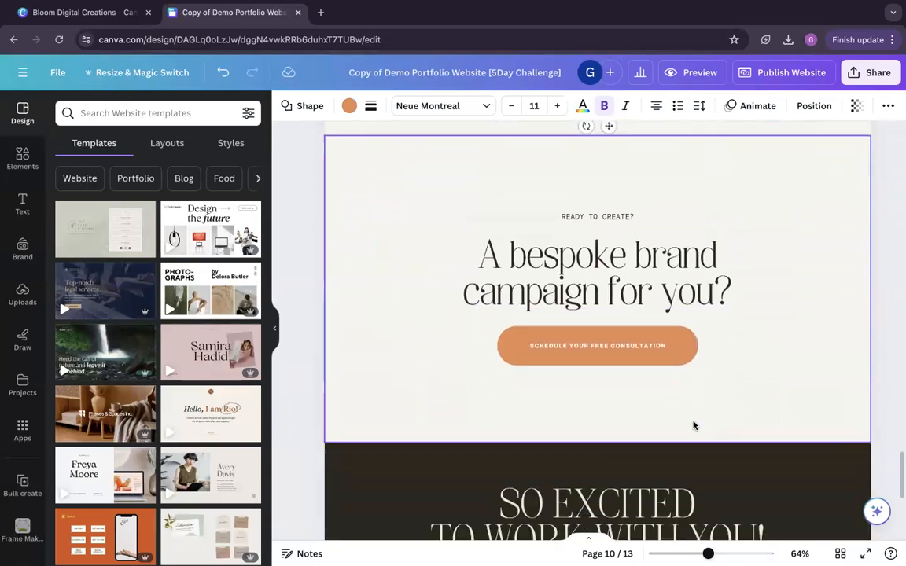
{"action": "scroll", "coordinate": [693, 426], "scroll_direction": "down", "scroll_amount": 1}
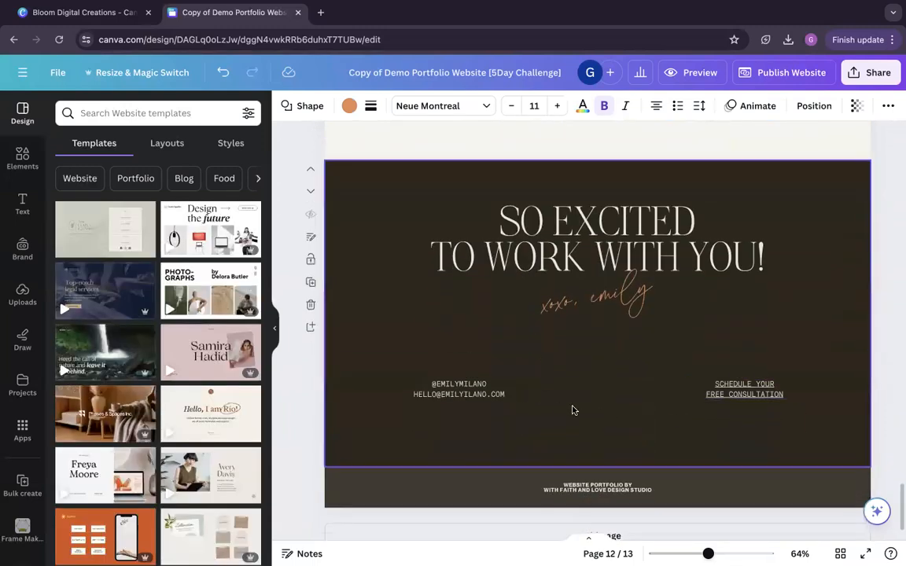
{"action": "left_click", "coordinate": [652, 410]}
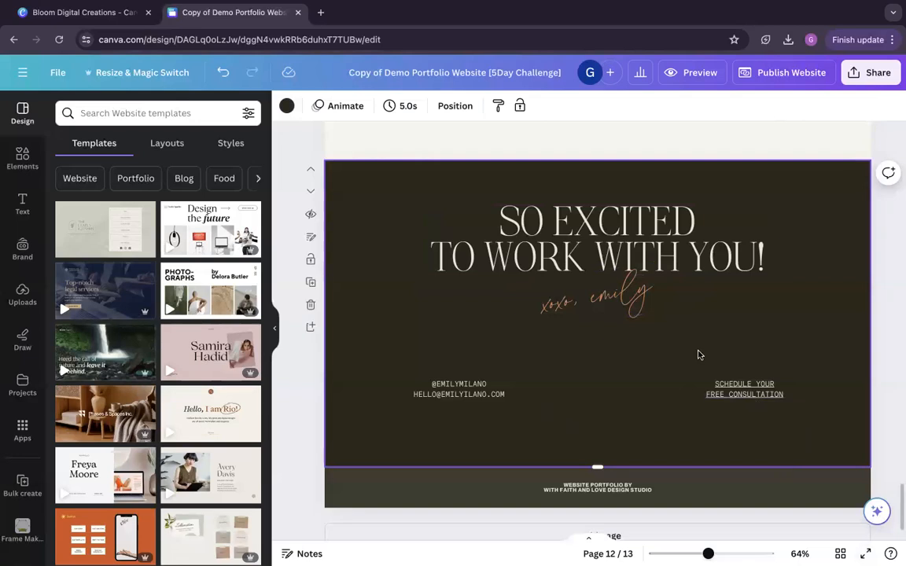
Scroll back up to page 2's introduction with the owner's new name.
{"action": "scroll", "coordinate": [700, 354], "scroll_direction": "up", "scroll_amount": 6}
{"action": "scroll", "coordinate": [699, 356], "scroll_direction": "up", "scroll_amount": 10}
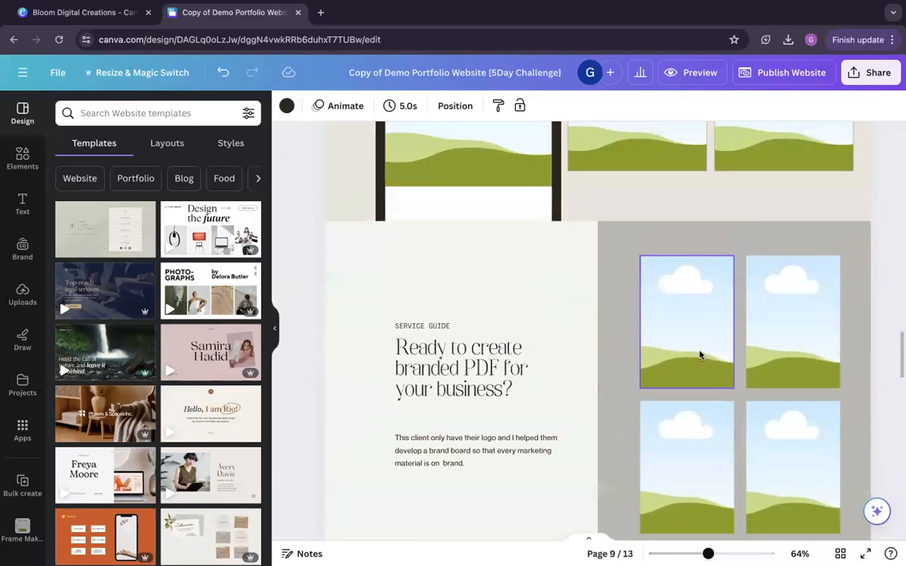
{"action": "scroll", "coordinate": [701, 356], "scroll_direction": "up", "scroll_amount": 2}
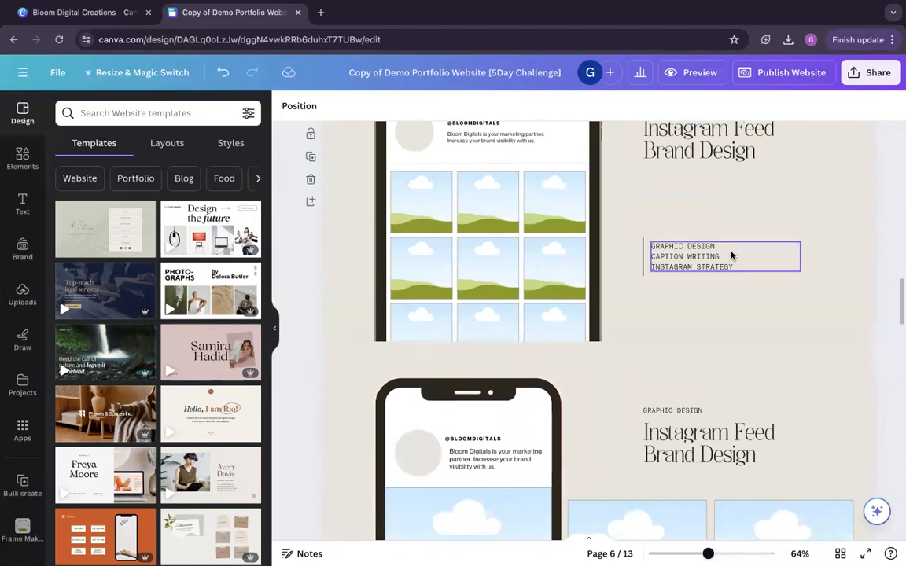
{"action": "scroll", "coordinate": [735, 275], "scroll_direction": "up", "scroll_amount": 5}
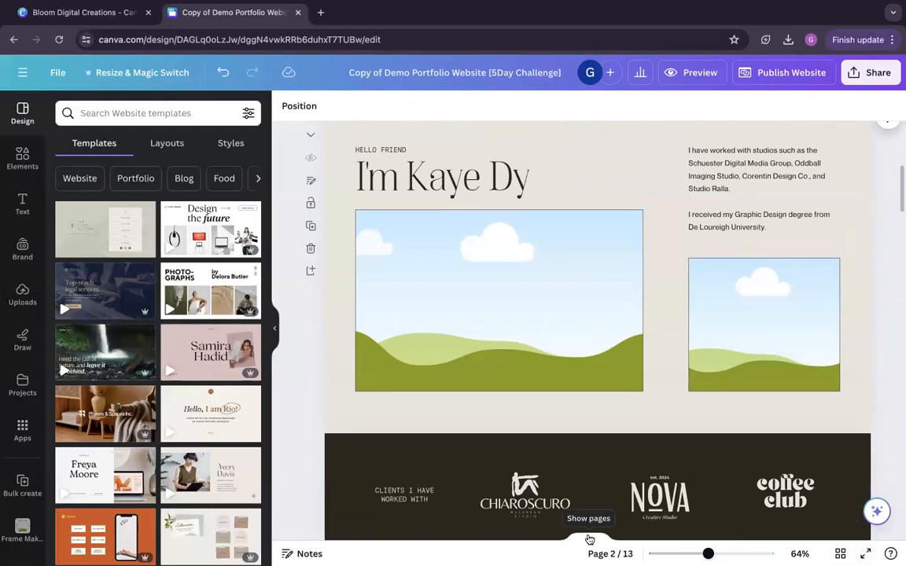
Open the page overview strip and step through pages 1 to 7.
{"action": "left_click", "coordinate": [588, 540]}
{"action": "left_click", "coordinate": [350, 518]}
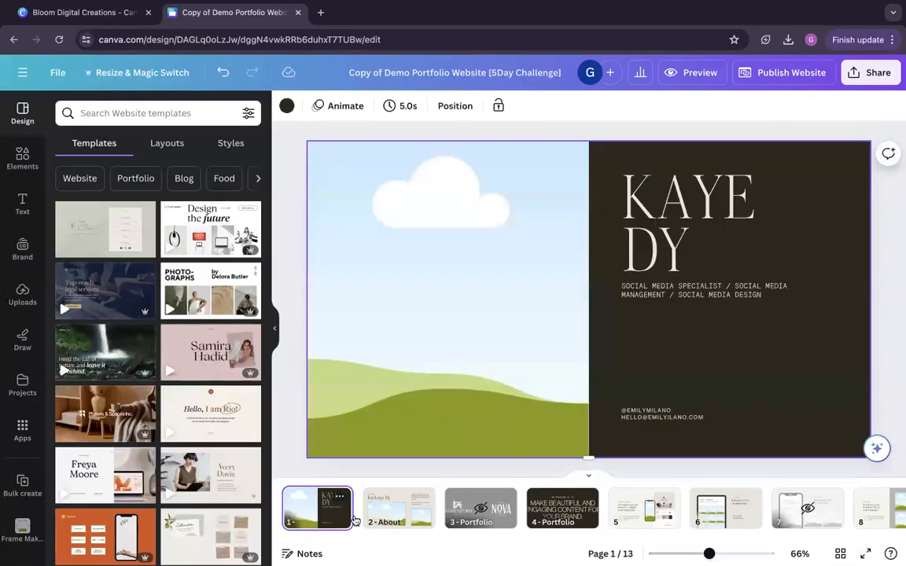
{"action": "left_click", "coordinate": [395, 515]}
{"action": "left_click", "coordinate": [480, 516]}
{"action": "left_click", "coordinate": [573, 516]}
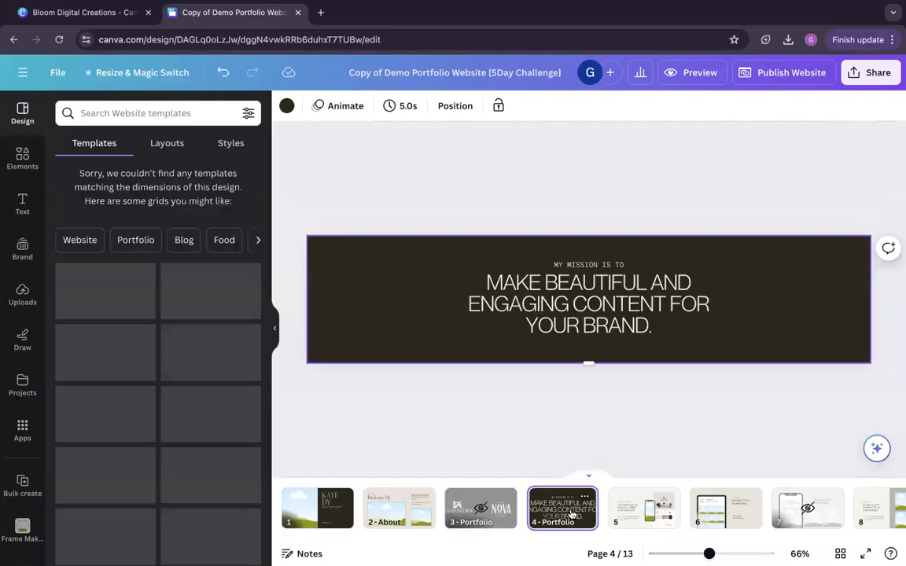
{"action": "left_click", "coordinate": [643, 512]}
{"action": "left_click", "coordinate": [726, 511]}
{"action": "left_click", "coordinate": [807, 512]}
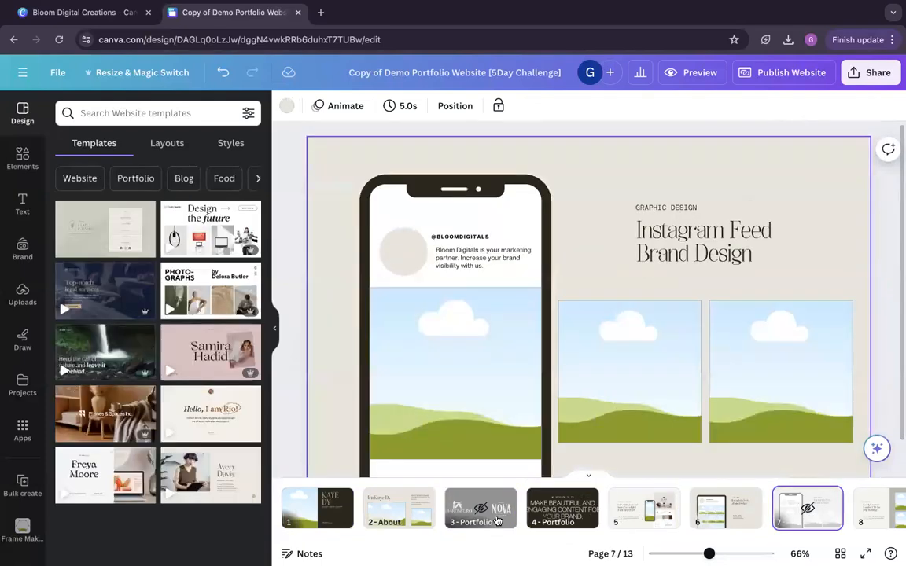
Revisit pages 3 and 7, view pages 11 to 13, then return to page 1.
{"action": "left_click", "coordinate": [487, 513]}
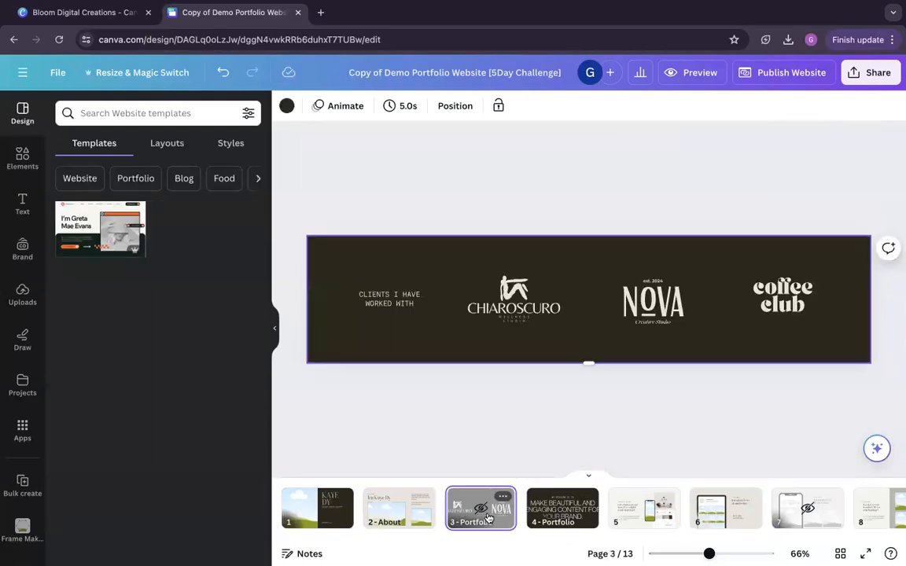
{"action": "left_click", "coordinate": [804, 513]}
{"action": "scroll", "coordinate": [795, 519], "scroll_direction": "right", "scroll_amount": 5}
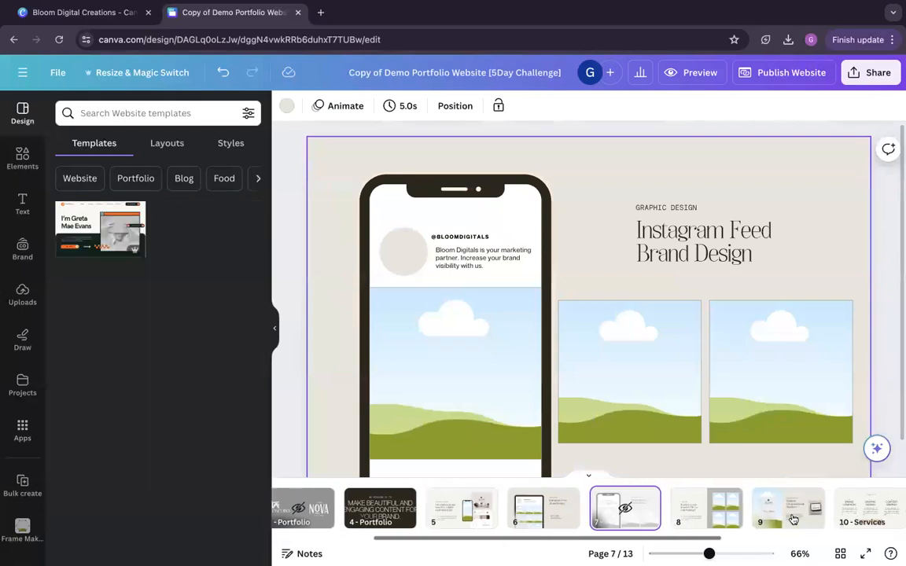
{"action": "left_click", "coordinate": [741, 515]}
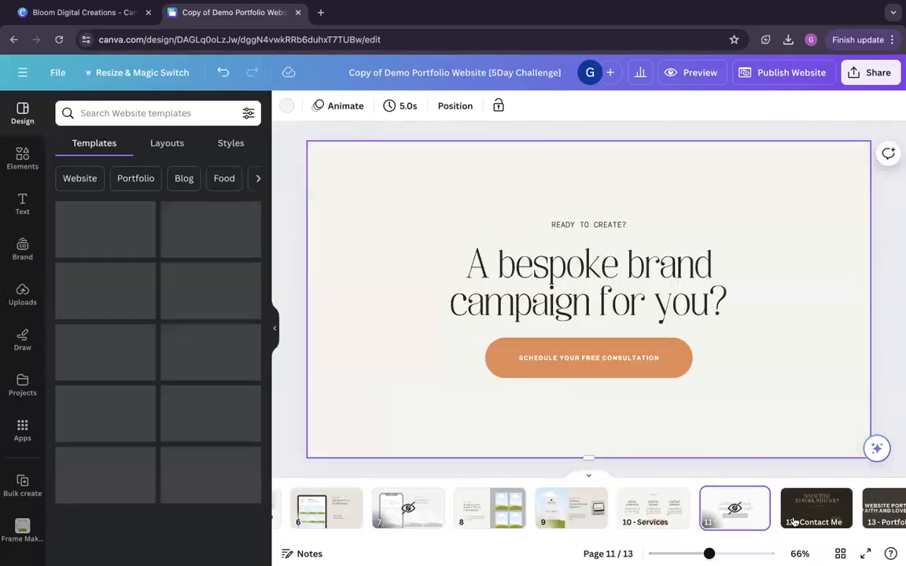
{"action": "left_click", "coordinate": [793, 519]}
{"action": "scroll", "coordinate": [794, 519], "scroll_direction": "right", "scroll_amount": 2}
{"action": "left_click", "coordinate": [779, 515]}
{"action": "scroll", "coordinate": [779, 519], "scroll_direction": "left", "scroll_amount": 7}
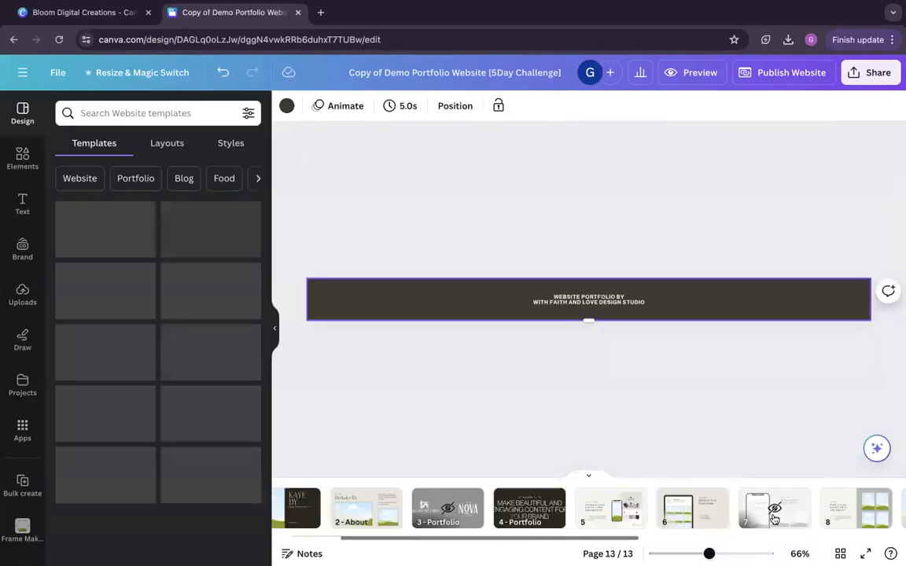
{"action": "left_click", "coordinate": [313, 517]}
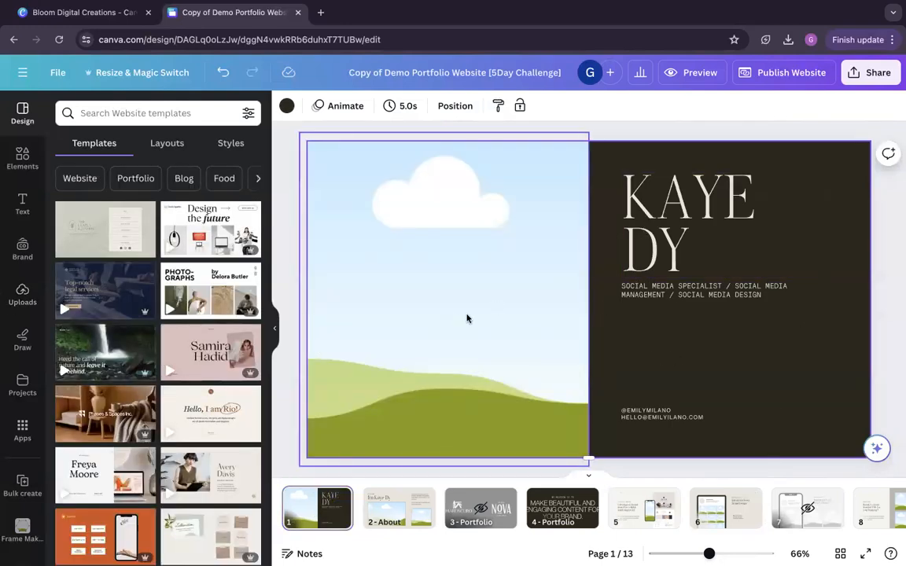
Browse Elements to the full Print mockups collection of stickers, notebooks, cards and packaging.
{"action": "left_click", "coordinate": [22, 157]}
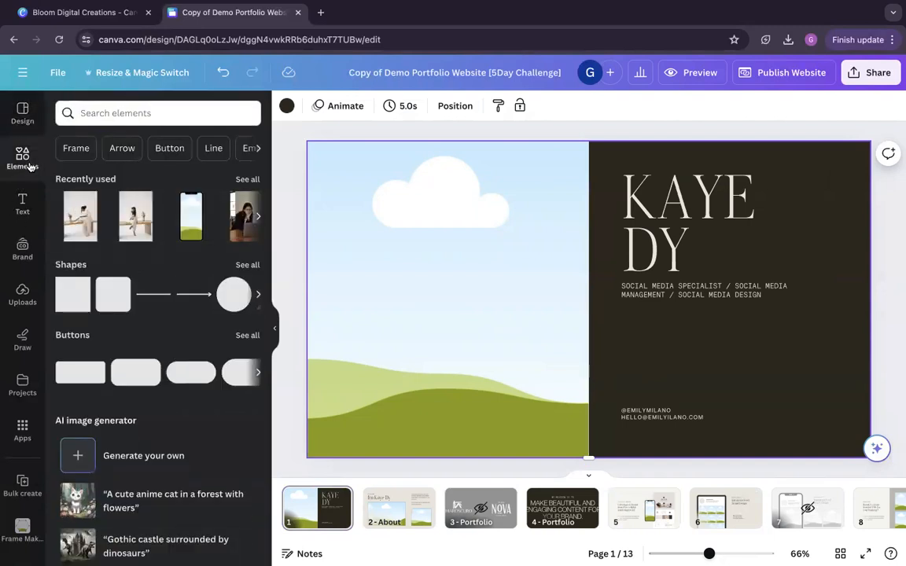
{"action": "scroll", "coordinate": [173, 264], "scroll_direction": "down", "scroll_amount": 10}
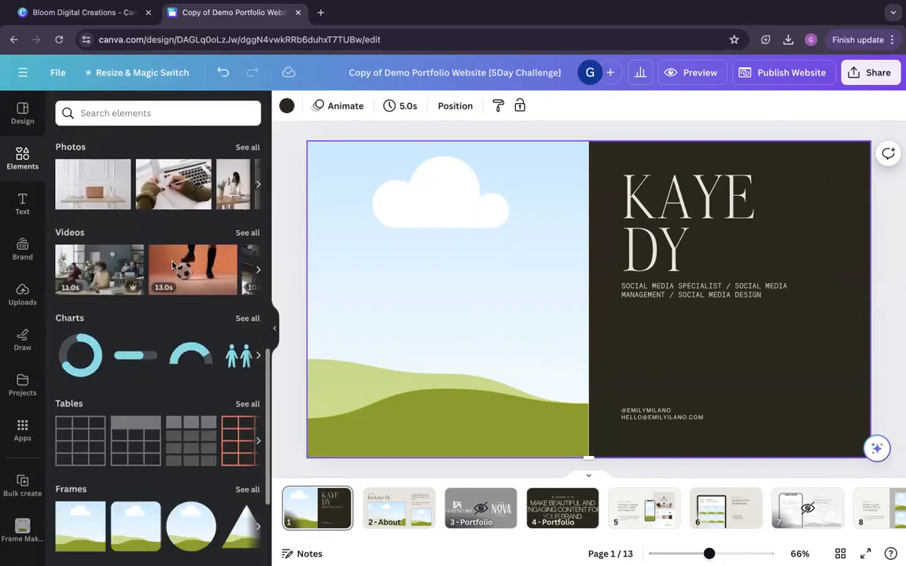
{"action": "scroll", "coordinate": [173, 265], "scroll_direction": "down", "scroll_amount": 3}
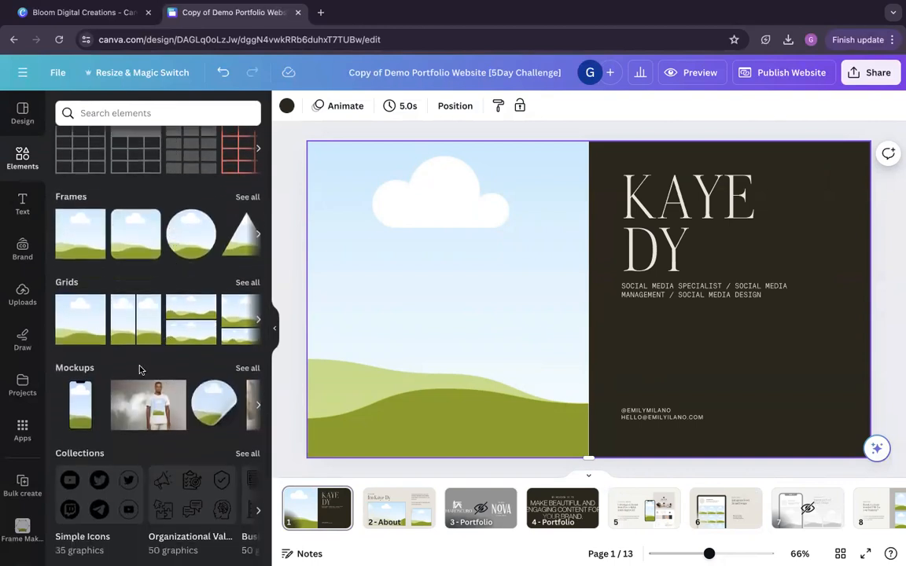
{"action": "left_click", "coordinate": [247, 368]}
{"action": "scroll", "coordinate": [169, 314], "scroll_direction": "down", "scroll_amount": 2}
{"action": "left_click", "coordinate": [247, 299]}
{"action": "scroll", "coordinate": [233, 310], "scroll_direction": "down", "scroll_amount": 1}
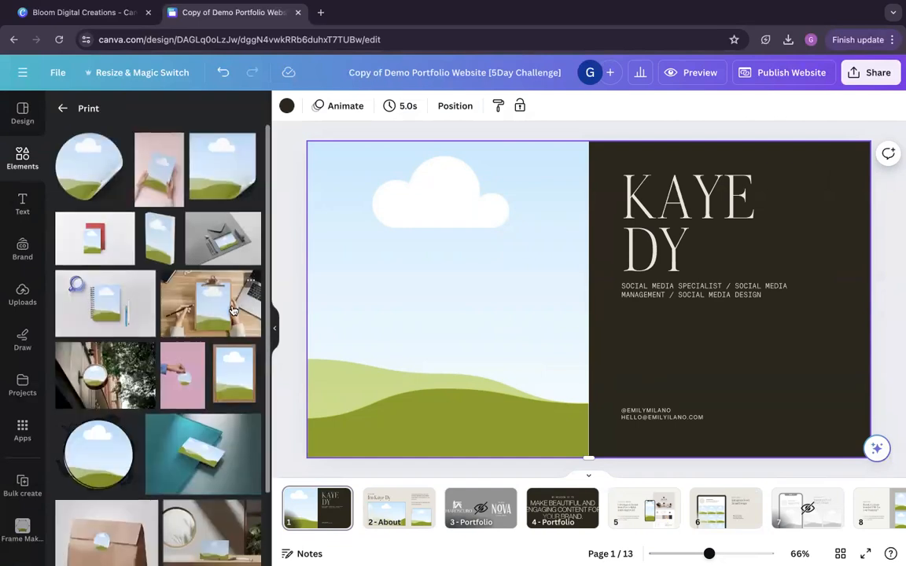
{"action": "scroll", "coordinate": [224, 315], "scroll_direction": "up", "scroll_amount": 1}
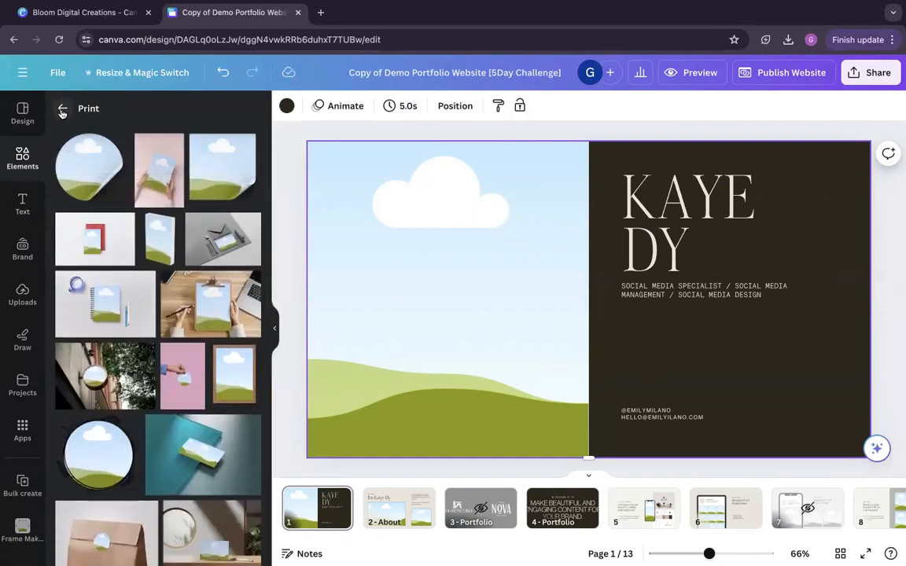
{"action": "scroll", "coordinate": [176, 342], "scroll_direction": "down", "scroll_amount": 10}
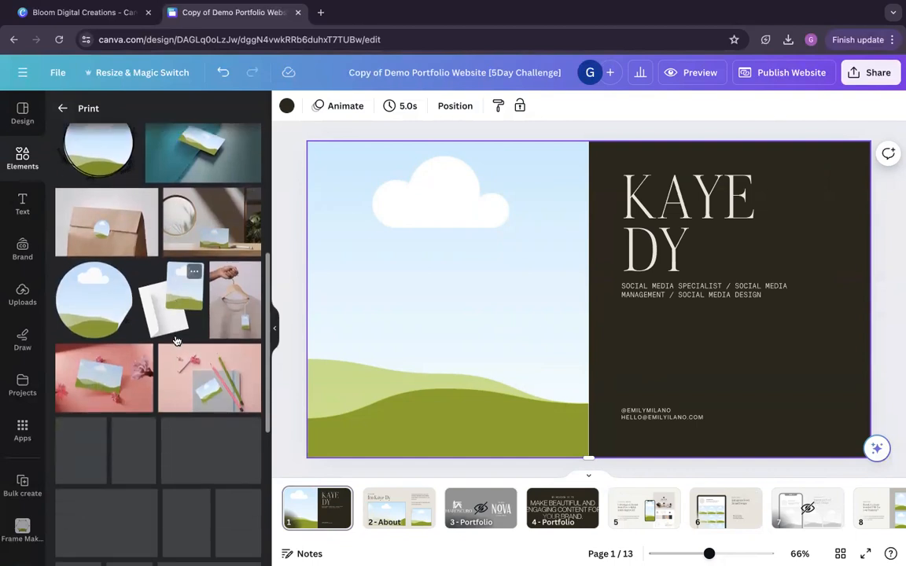
{"action": "scroll", "coordinate": [174, 342], "scroll_direction": "down", "scroll_amount": 5}
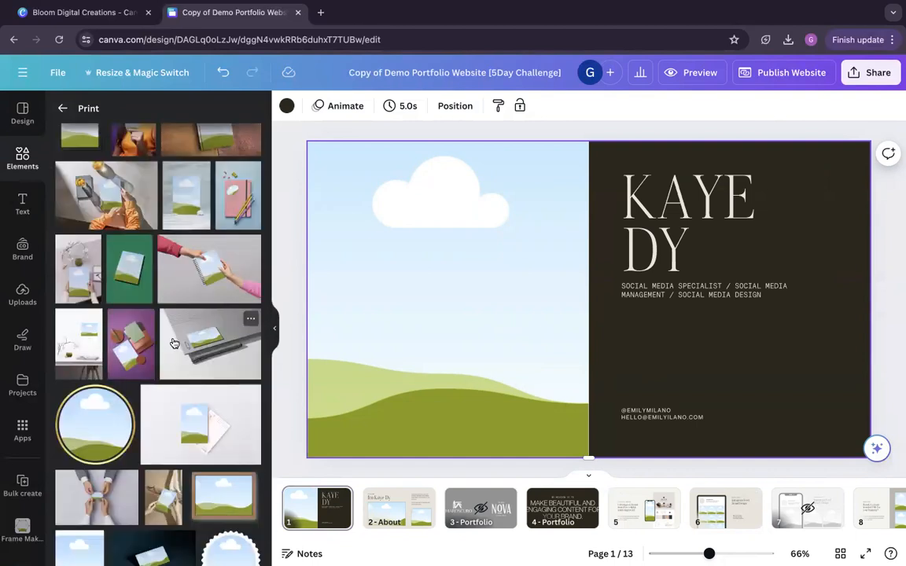
{"action": "scroll", "coordinate": [174, 343], "scroll_direction": "down", "scroll_amount": 3}
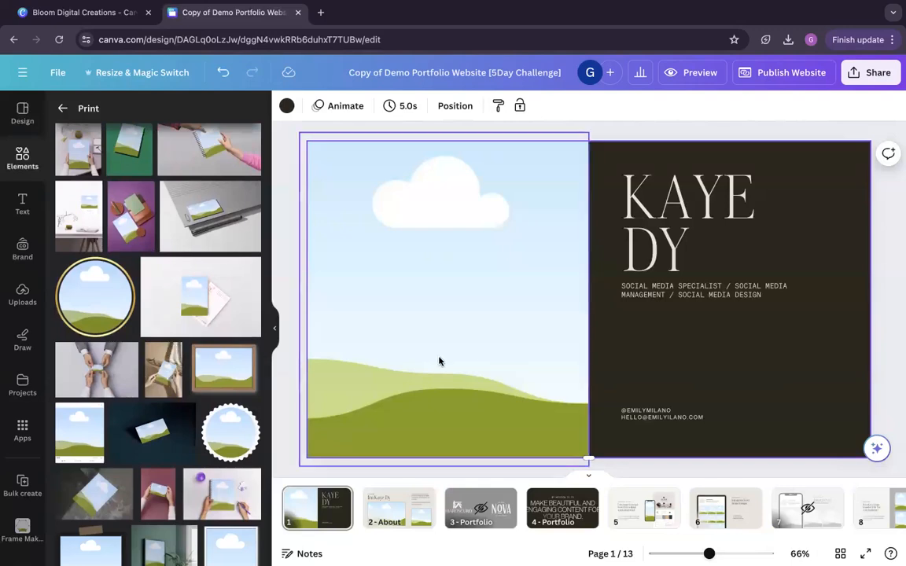
Add the hands-holding-card mockup to page 1 and insert a blank page after it.
{"action": "left_click", "coordinate": [153, 352]}
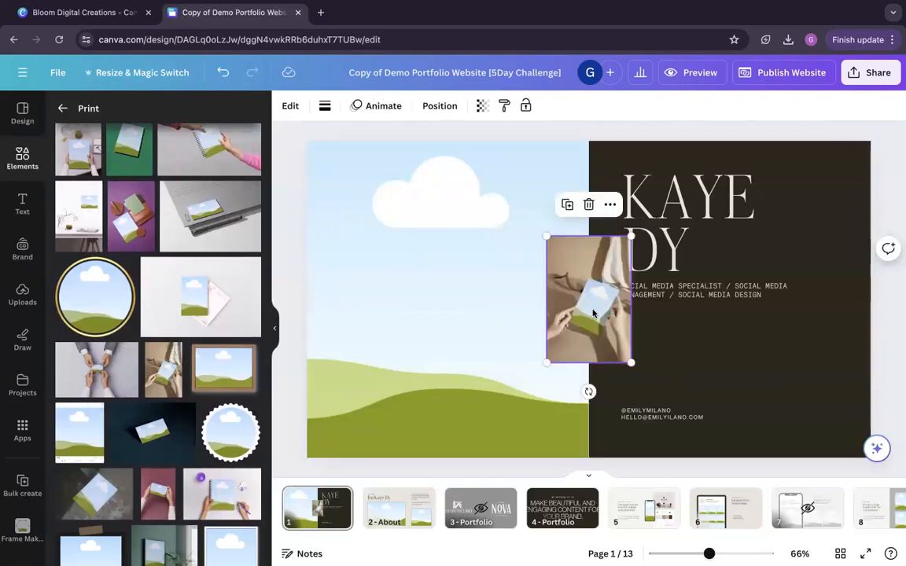
{"action": "left_click_drag", "start_coordinate": [637, 368], "coordinate": [697, 352]}
{"action": "scroll", "coordinate": [697, 352], "scroll_direction": "down", "scroll_amount": 3}
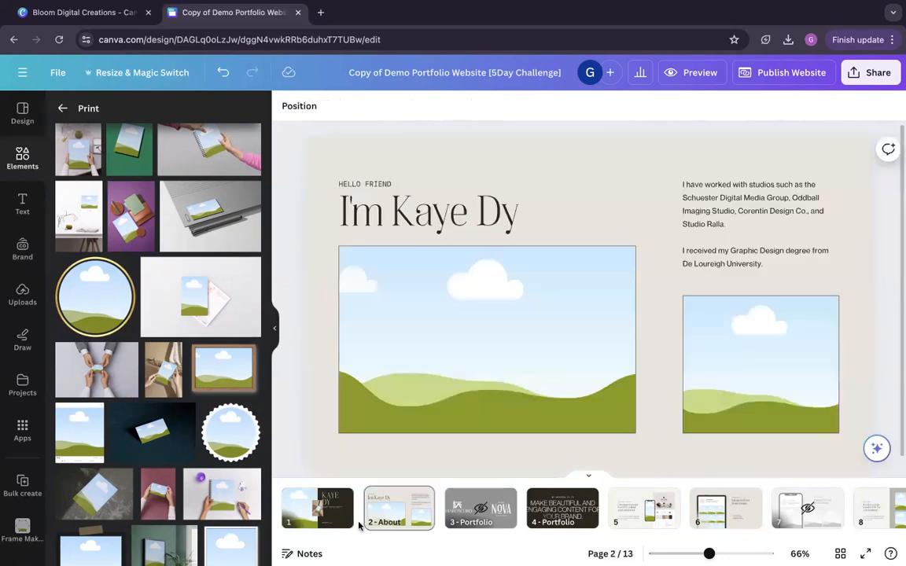
{"action": "left_click", "coordinate": [334, 517]}
{"action": "right_click", "coordinate": [333, 518]}
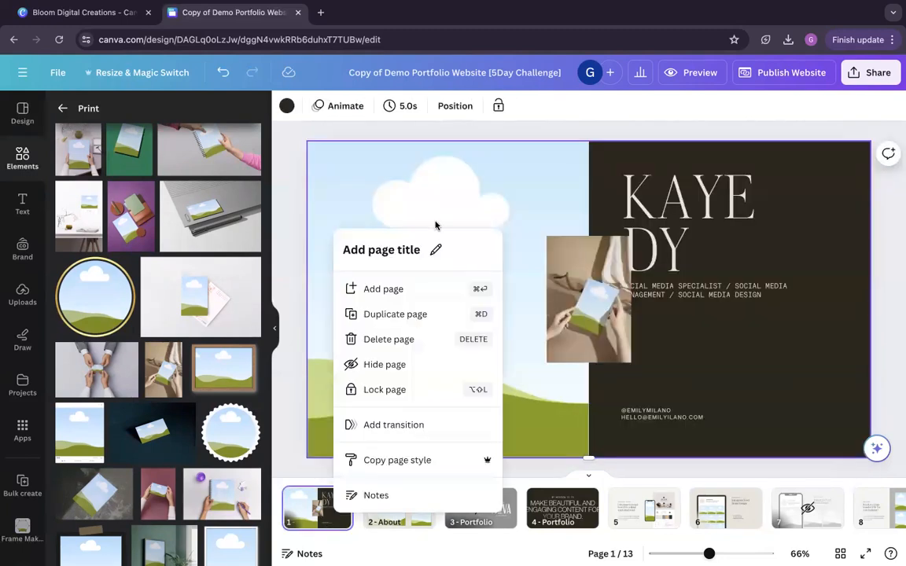
{"action": "left_click", "coordinate": [435, 289]}
Move the mockup photo from page 1 to page 2 and enlarge it to full page height.
{"action": "scroll", "coordinate": [610, 297], "scroll_direction": "up", "scroll_amount": 3}
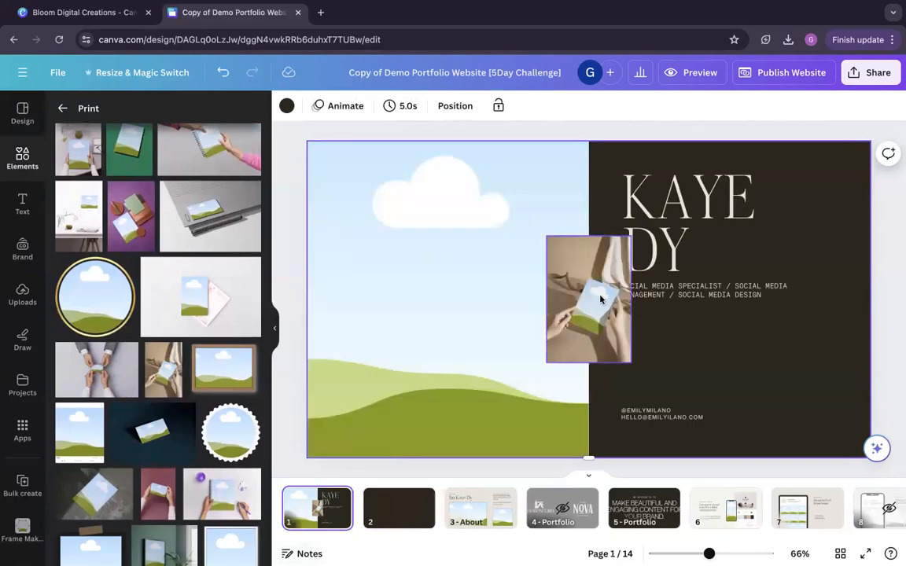
{"action": "left_click", "coordinate": [610, 323]}
{"action": "key", "text": "Delete"}
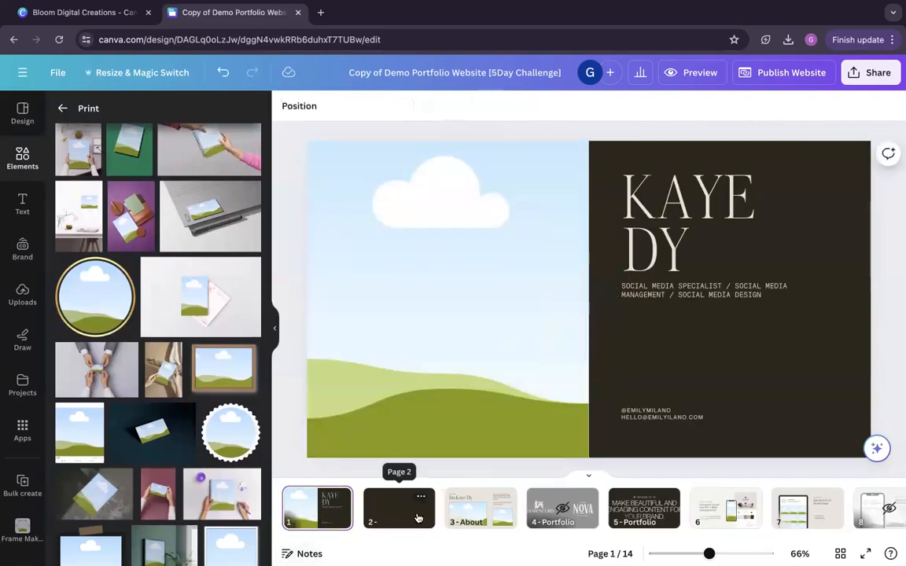
{"action": "left_click", "coordinate": [397, 508]}
{"action": "key", "text": "ctrl+v"}
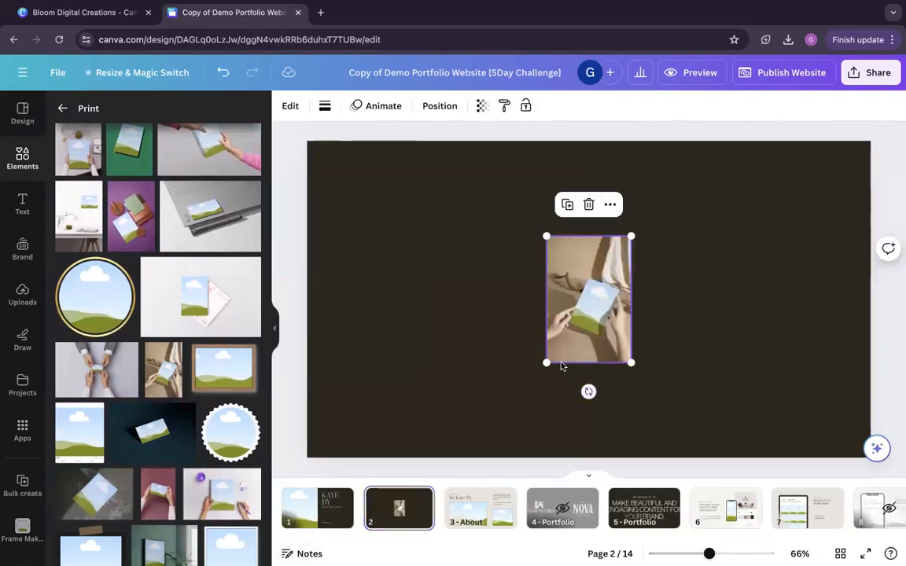
{"action": "left_click_drag", "start_coordinate": [546, 364], "coordinate": [477, 458]}
{"action": "left_click_drag", "start_coordinate": [631, 236], "coordinate": [695, 143]}
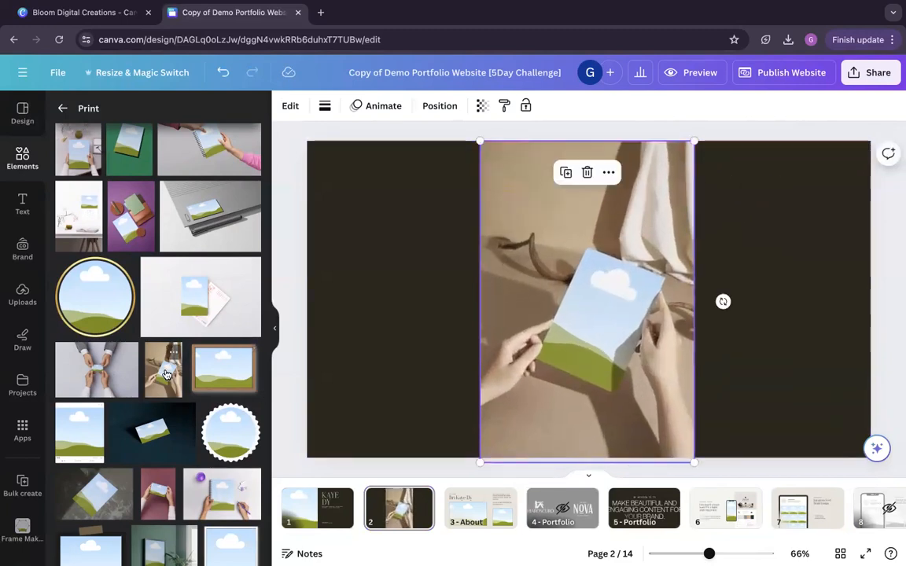
{"action": "left_click_drag", "start_coordinate": [584, 310], "coordinate": [555, 311]}
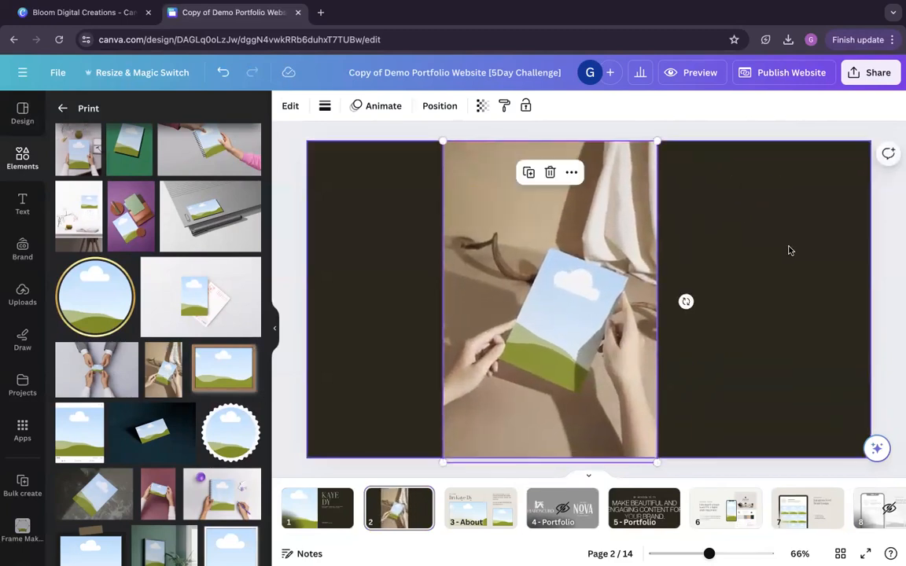
{"action": "left_click_drag", "start_coordinate": [657, 144], "coordinate": [653, 147]}
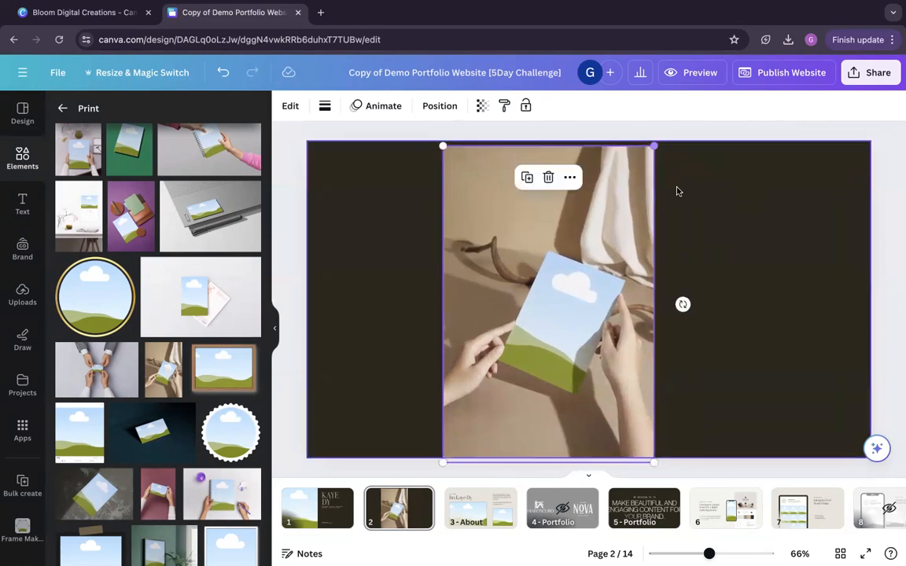
{"action": "left_click", "coordinate": [578, 257]}
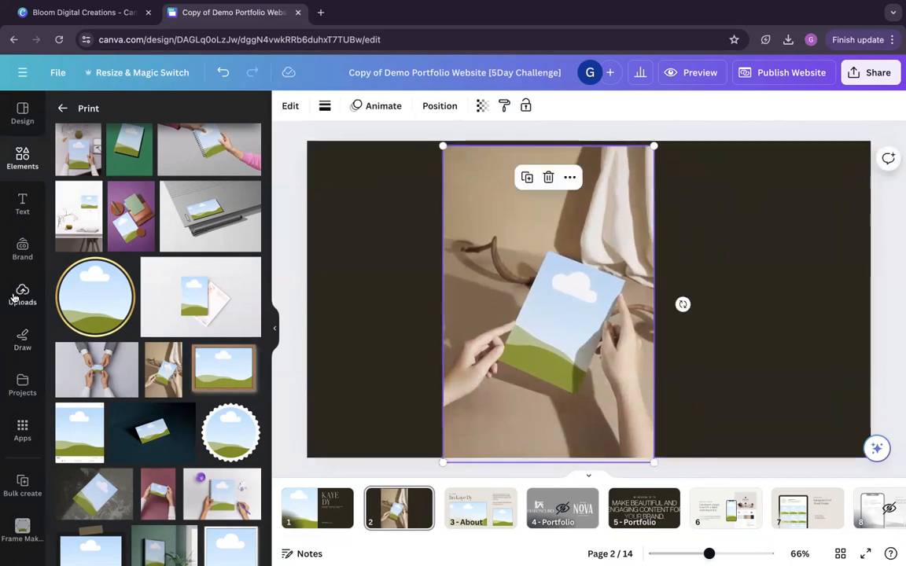
Place the uploaded Service and Price Guide image on page 2 and shrink it.
{"action": "left_click", "coordinate": [22, 292]}
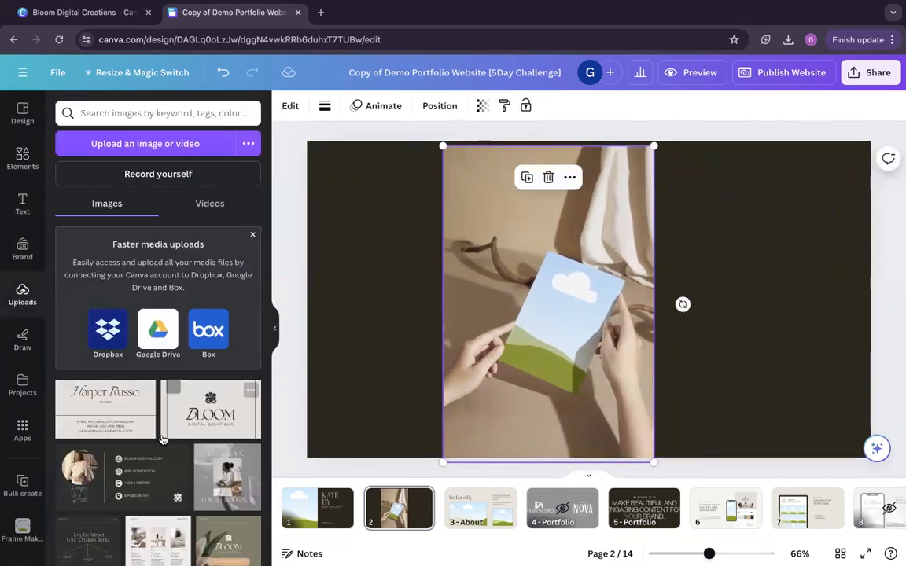
{"action": "scroll", "coordinate": [156, 435], "scroll_direction": "down", "scroll_amount": 3}
{"action": "scroll", "coordinate": [157, 435], "scroll_direction": "up", "scroll_amount": 3}
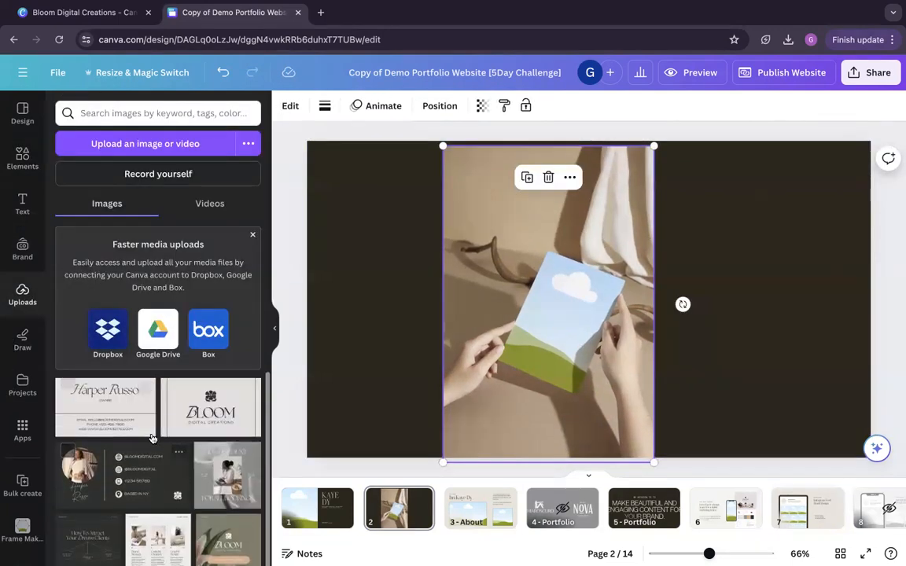
{"action": "left_click", "coordinate": [252, 235]}
{"action": "scroll", "coordinate": [166, 405], "scroll_direction": "down", "scroll_amount": 4}
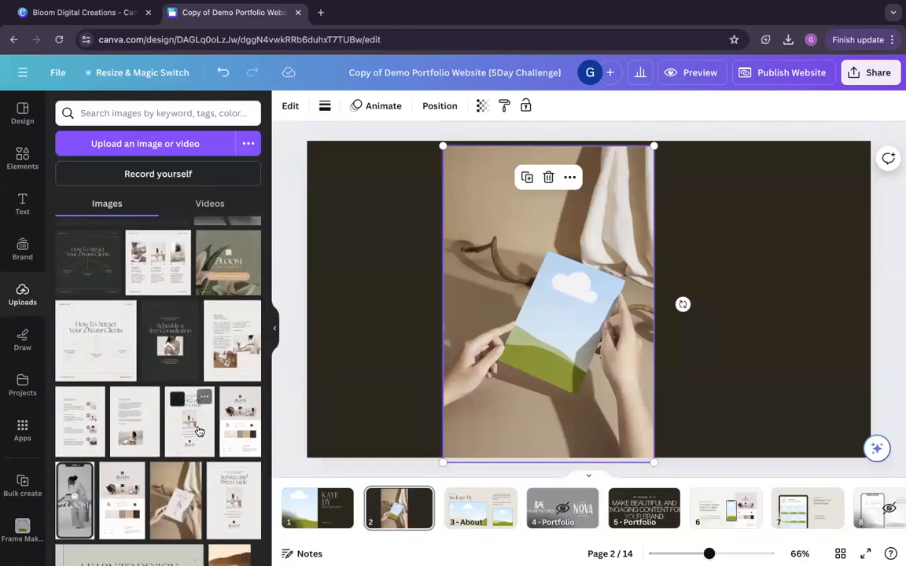
{"action": "left_click_drag", "start_coordinate": [189, 431], "coordinate": [395, 269]}
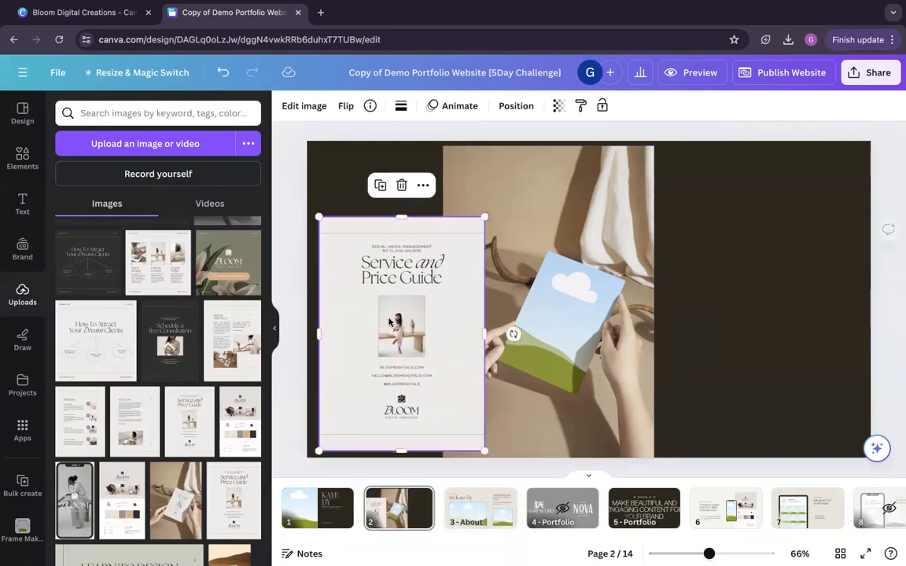
{"action": "left_click_drag", "start_coordinate": [484, 215], "coordinate": [443, 277]}
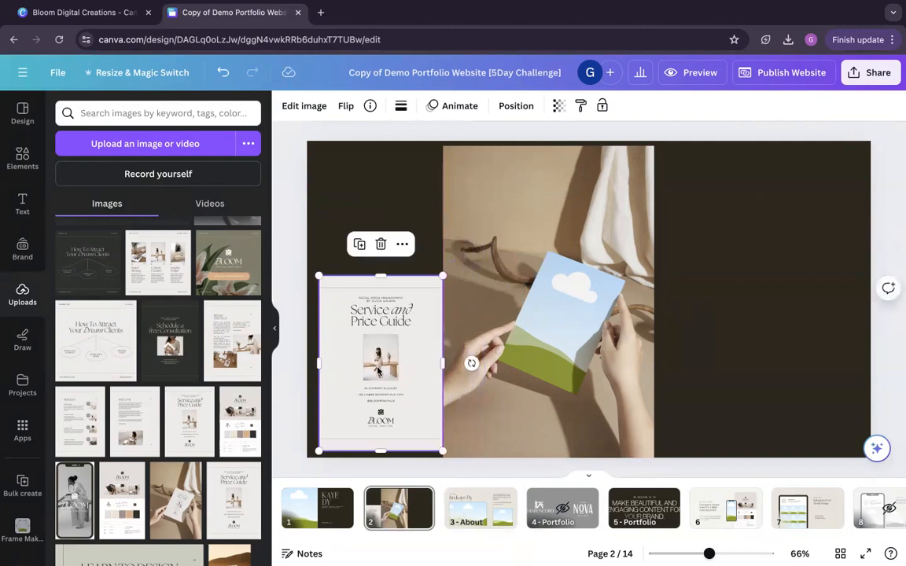
{"action": "mouse_move", "coordinate": [383, 370]}
{"action": "left_mouse_down"}
{"action": "mouse_move", "coordinate": [405, 369]}
{"action": "mouse_move", "coordinate": [383, 357]}
{"action": "left_mouse_up"}
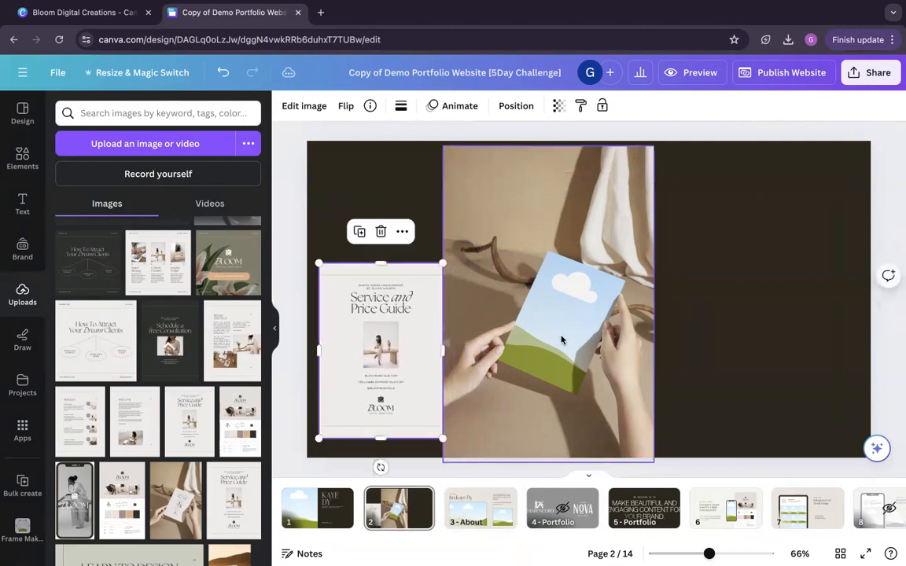
Drop the guide design onto the mockup's card and shift the mockup photo left.
{"action": "left_click", "coordinate": [572, 336]}
{"action": "left_click", "coordinate": [392, 361]}
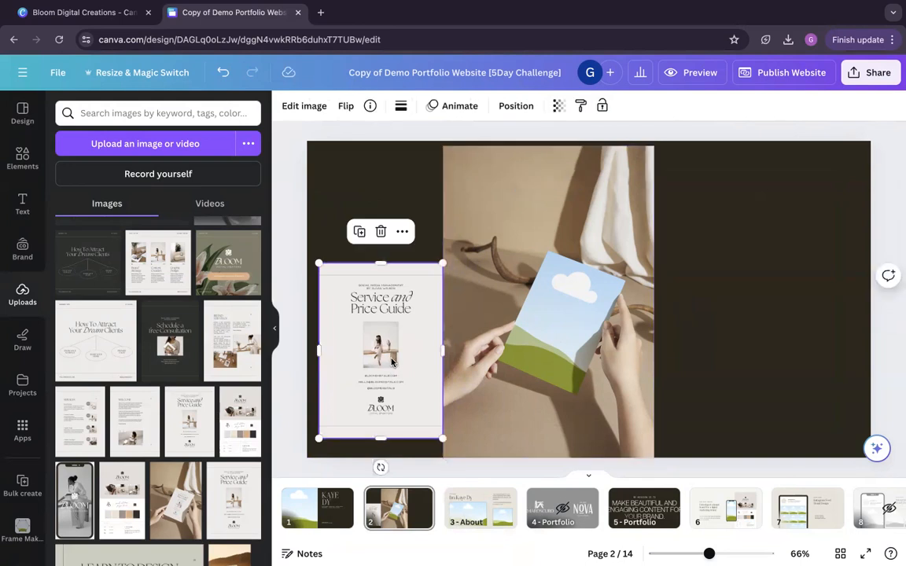
{"action": "left_click_drag", "start_coordinate": [388, 367], "coordinate": [542, 336]}
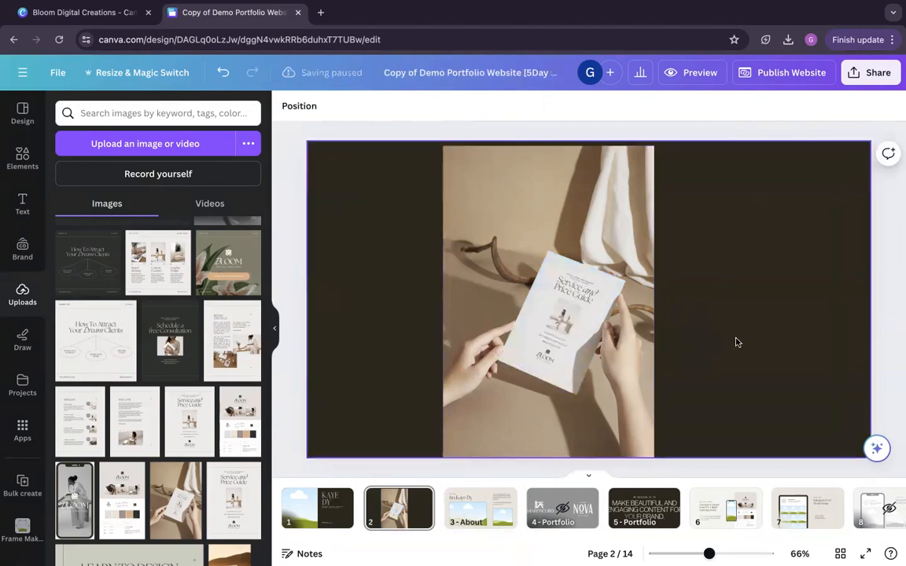
{"action": "left_click", "coordinate": [617, 372]}
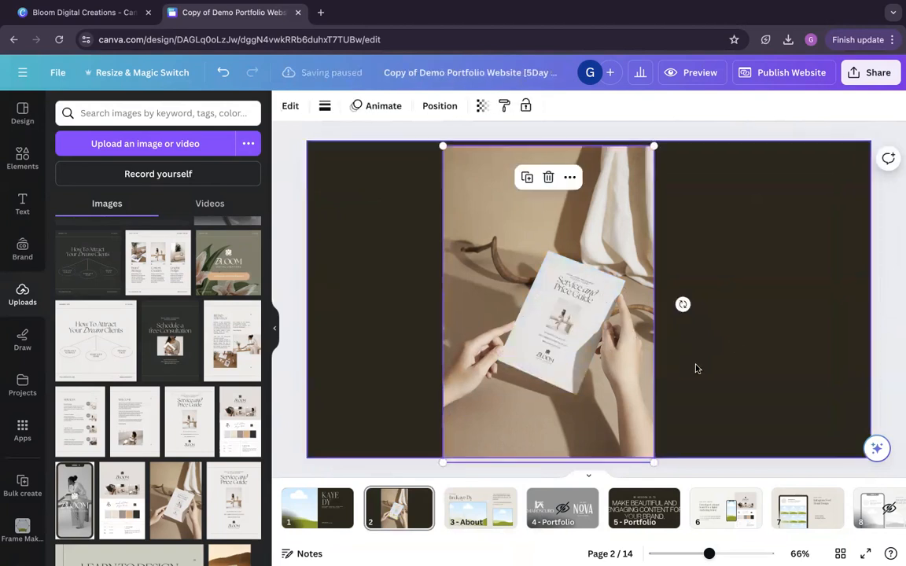
{"action": "left_click_drag", "start_coordinate": [590, 373], "coordinate": [498, 374]}
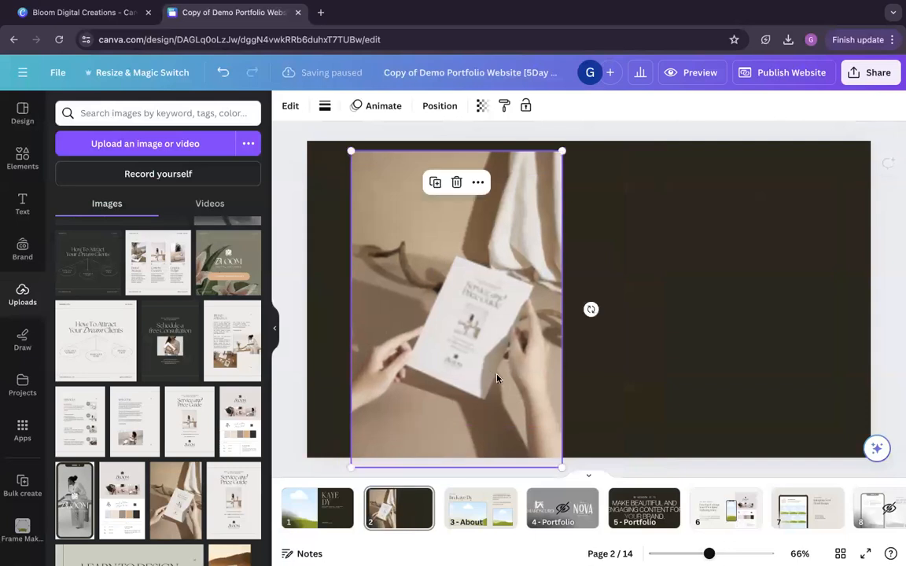
{"action": "left_click", "coordinate": [637, 373]}
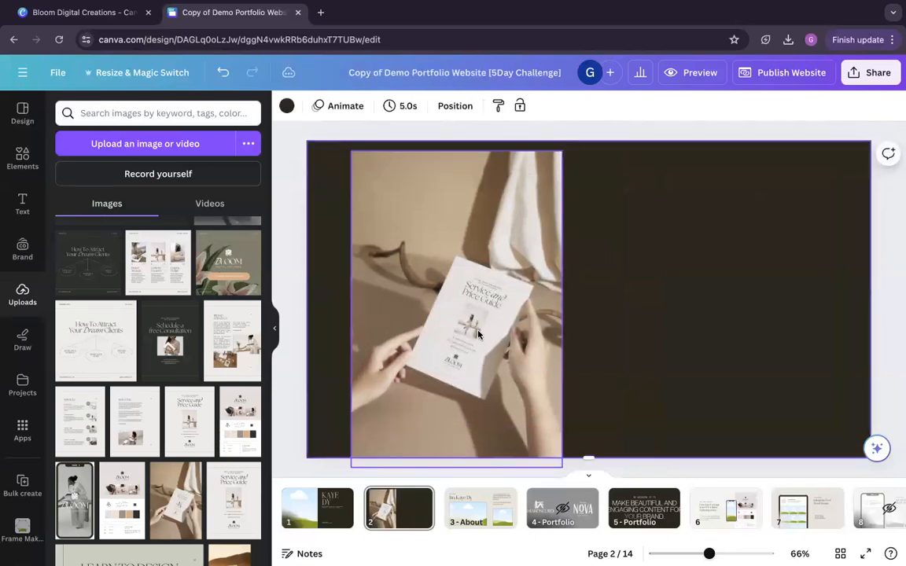
{"action": "left_click", "coordinate": [477, 296]}
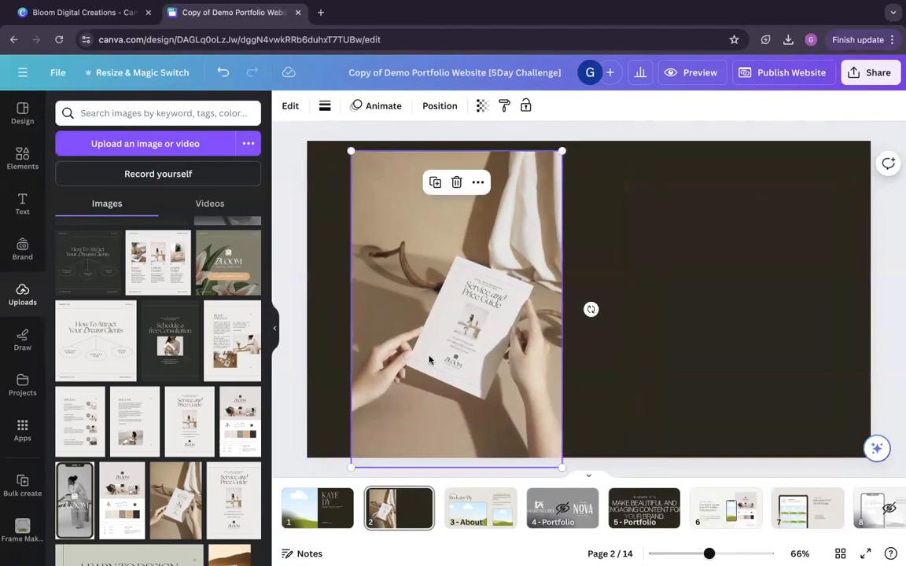
Add a circle frame beside the mockup photo and nudge the photo left and down.
{"action": "left_click", "coordinate": [28, 160]}
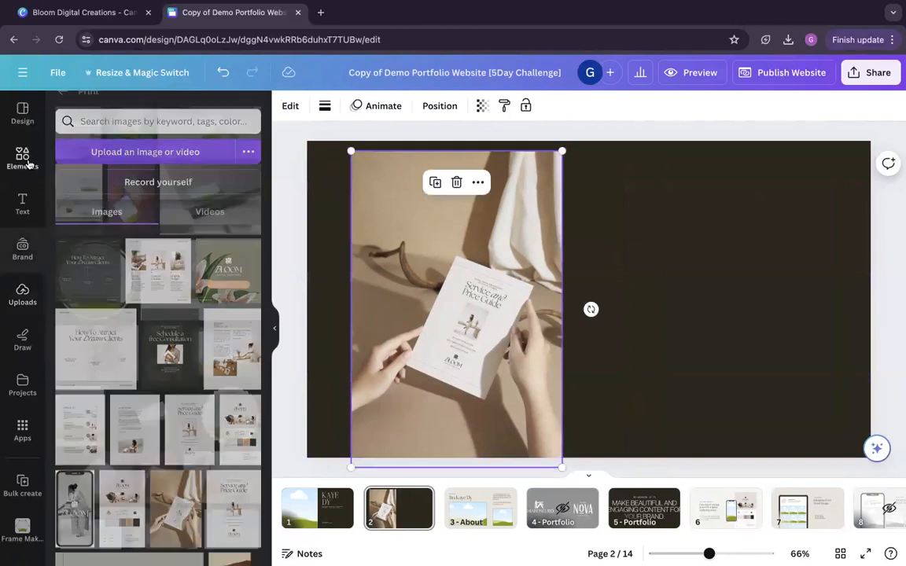
{"action": "left_click", "coordinate": [62, 108]}
{"action": "scroll", "coordinate": [87, 169], "scroll_direction": "up", "scroll_amount": 2}
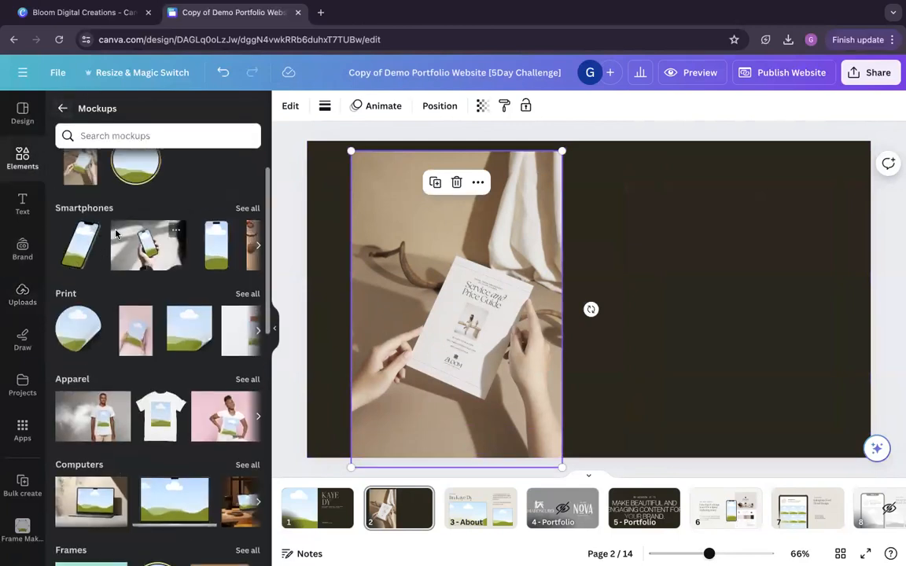
{"action": "left_click", "coordinate": [62, 107]}
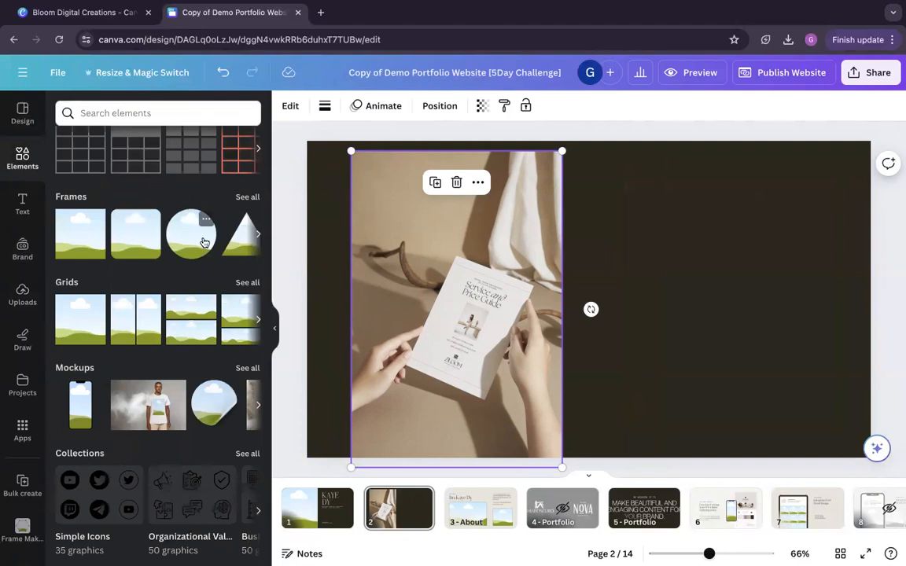
{"action": "left_click_drag", "start_coordinate": [195, 249], "coordinate": [704, 299]}
{"action": "left_click", "coordinate": [436, 289]}
{"action": "left_click_drag", "start_coordinate": [435, 289], "coordinate": [465, 320]}
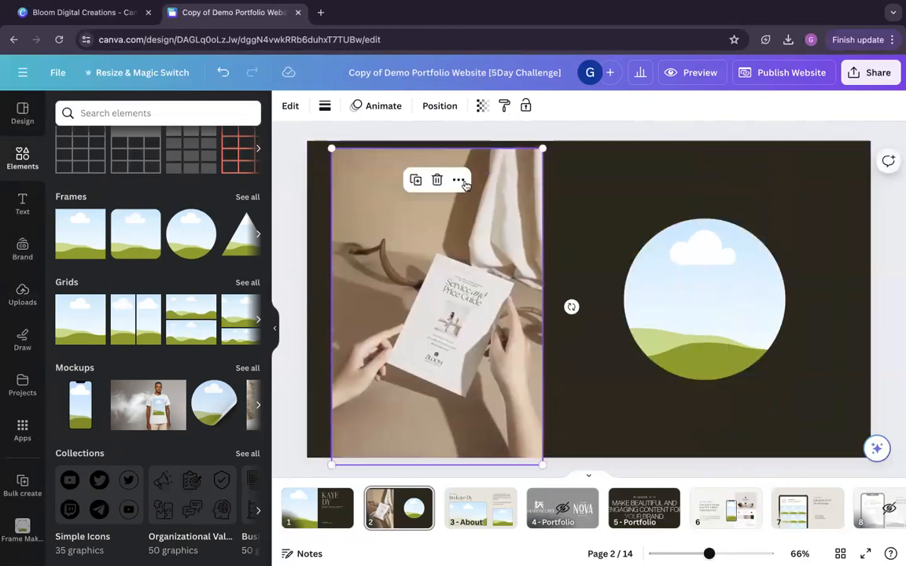
Download only the mockup photo as a PNG at size 1.5 (768 × 1,152 px).
{"action": "left_click", "coordinate": [459, 181]}
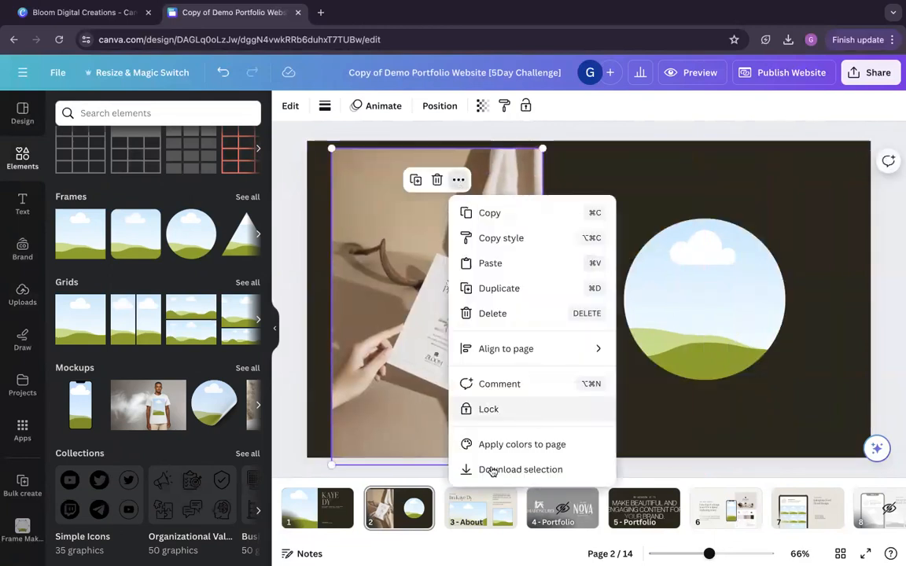
{"action": "left_click", "coordinate": [524, 470]}
{"action": "left_click_drag", "start_coordinate": [692, 204], "coordinate": [728, 209]}
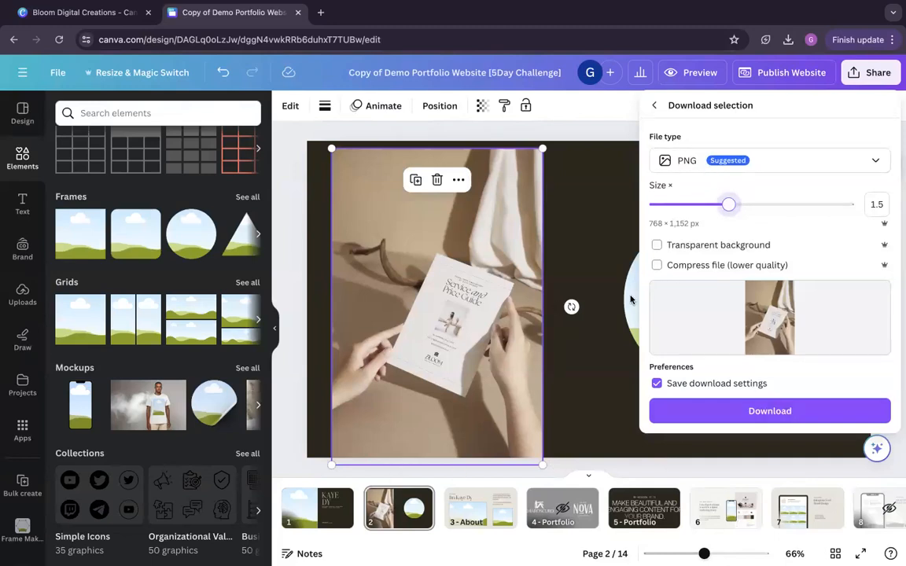
{"action": "left_click", "coordinate": [767, 411]}
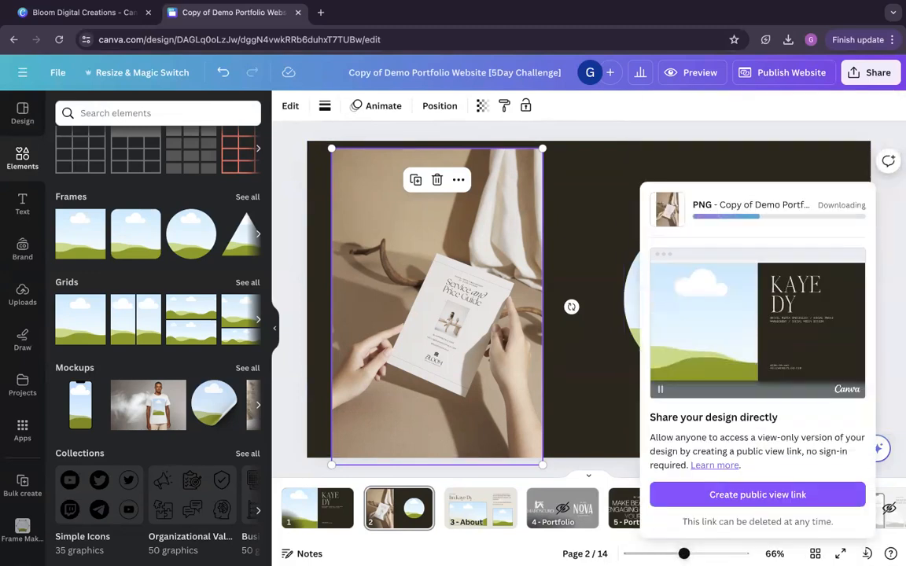
{"action": "left_click", "coordinate": [590, 411]}
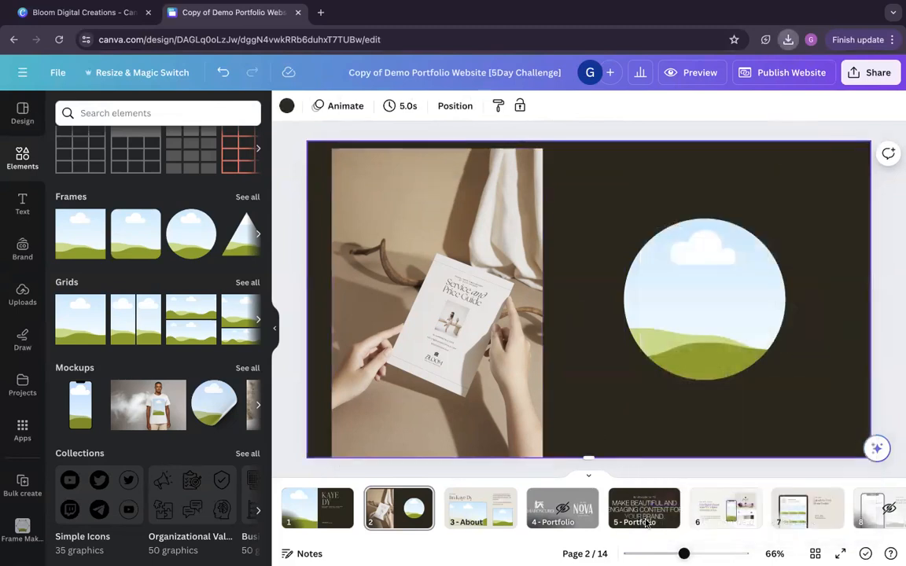
Upload the downloaded image and fill page 2's circle frame with it.
{"action": "left_click_drag", "start_coordinate": [647, 525], "coordinate": [386, 429]}
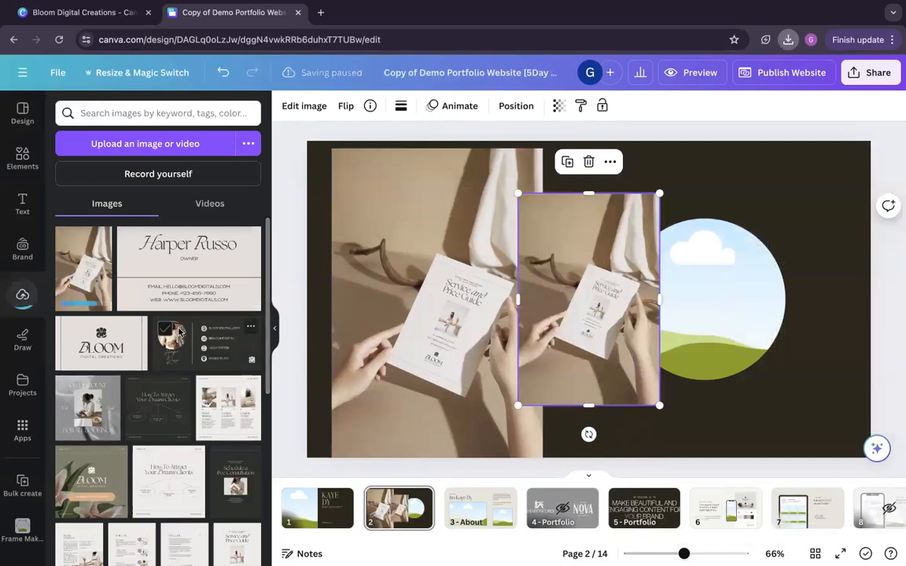
{"action": "left_click_drag", "start_coordinate": [647, 306], "coordinate": [704, 341]}
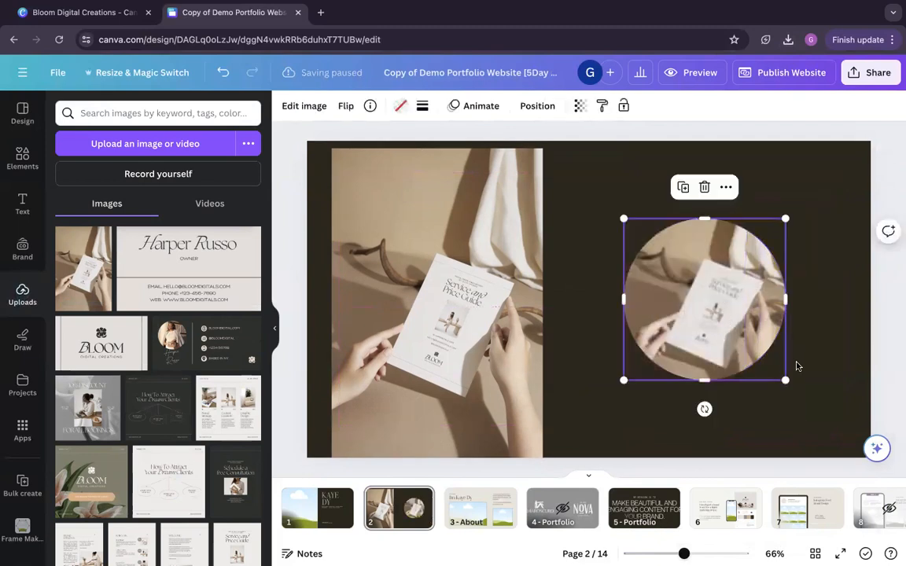
{"action": "left_click", "coordinate": [802, 367]}
{"action": "left_click", "coordinate": [692, 307]}
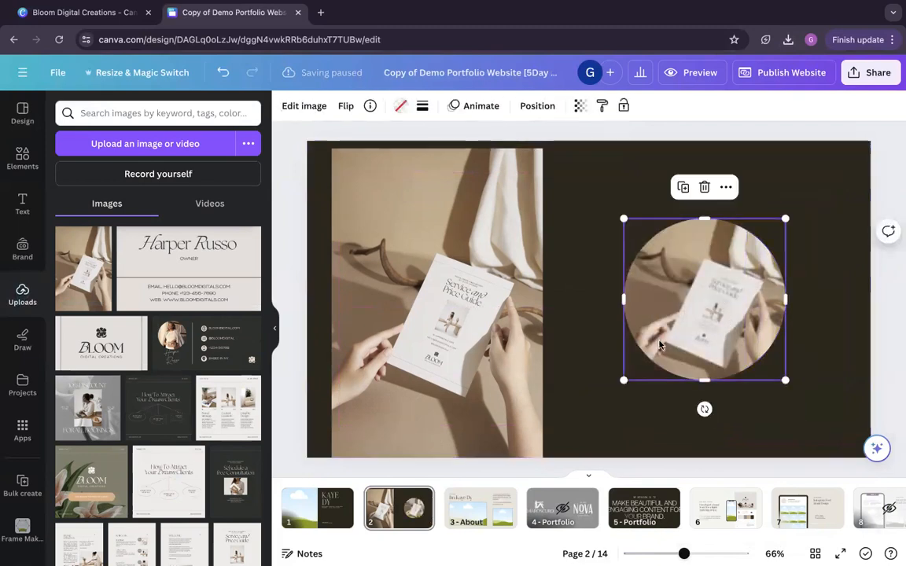
{"action": "left_click_drag", "start_coordinate": [98, 298], "coordinate": [596, 339]}
Download the left photo alone as a larger PNG (1,216 × 1,824 px).
{"action": "left_click", "coordinate": [464, 331]}
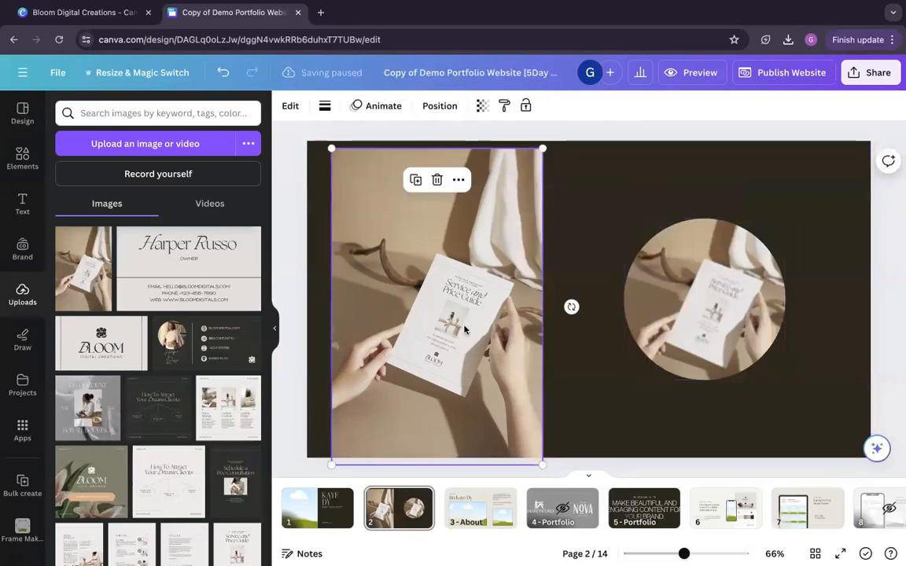
{"action": "left_click", "coordinate": [459, 181]}
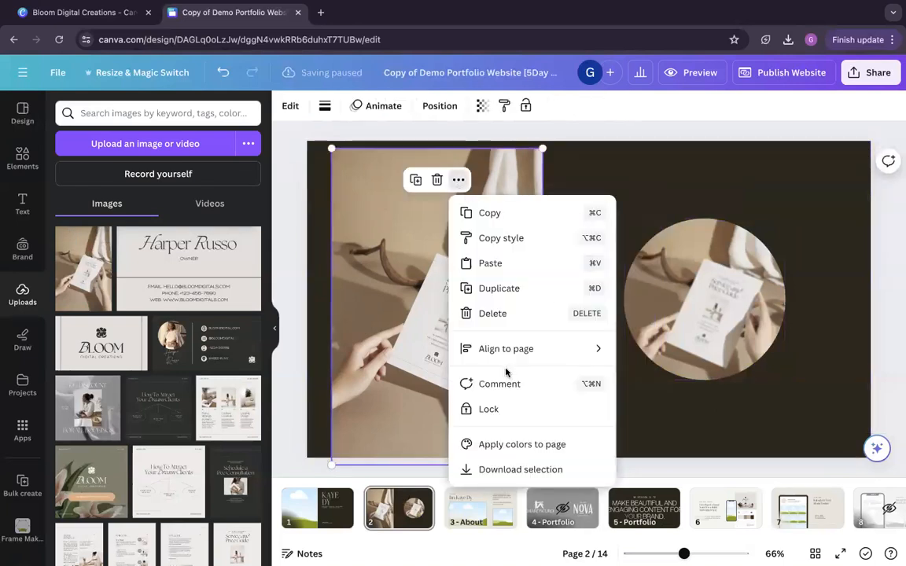
{"action": "left_click", "coordinate": [504, 470]}
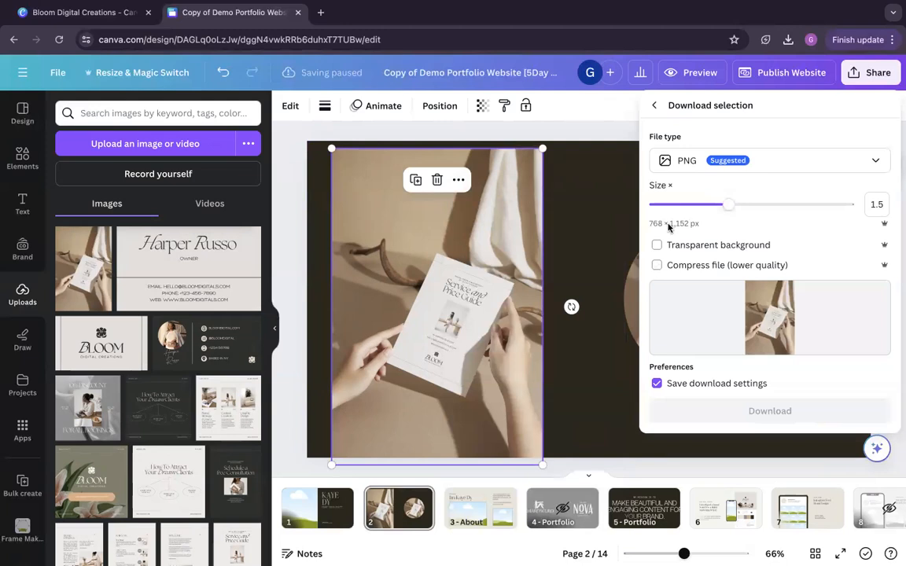
{"action": "left_click_drag", "start_coordinate": [728, 204], "coordinate": [792, 207]}
{"action": "left_click", "coordinate": [805, 412]}
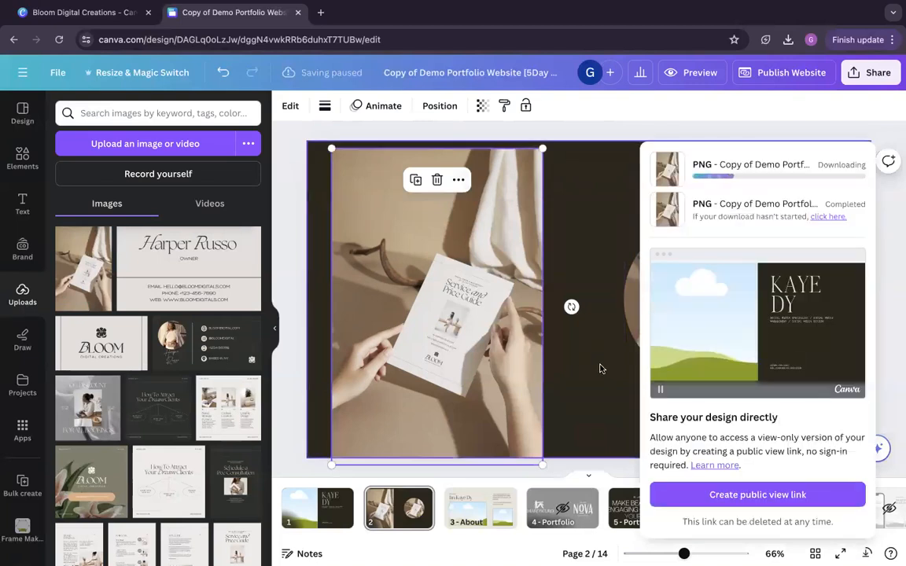
{"action": "left_click", "coordinate": [599, 369]}
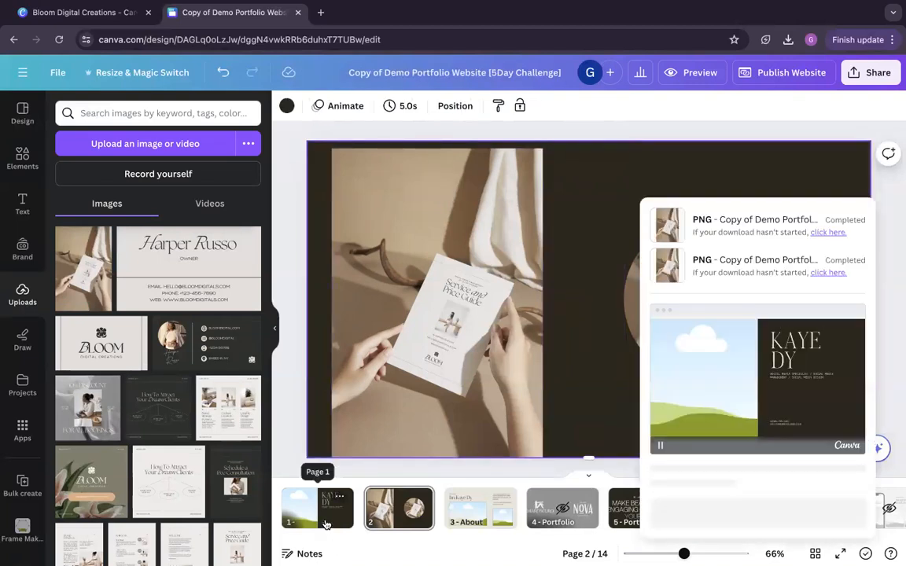
{"action": "left_click", "coordinate": [324, 516]}
{"action": "left_click", "coordinate": [397, 508]}
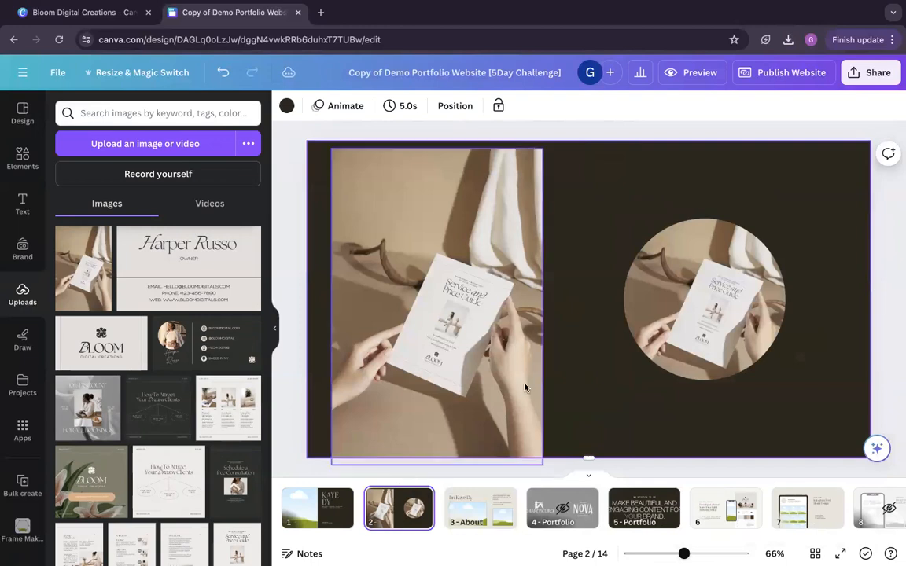
{"action": "right_click", "coordinate": [389, 499]}
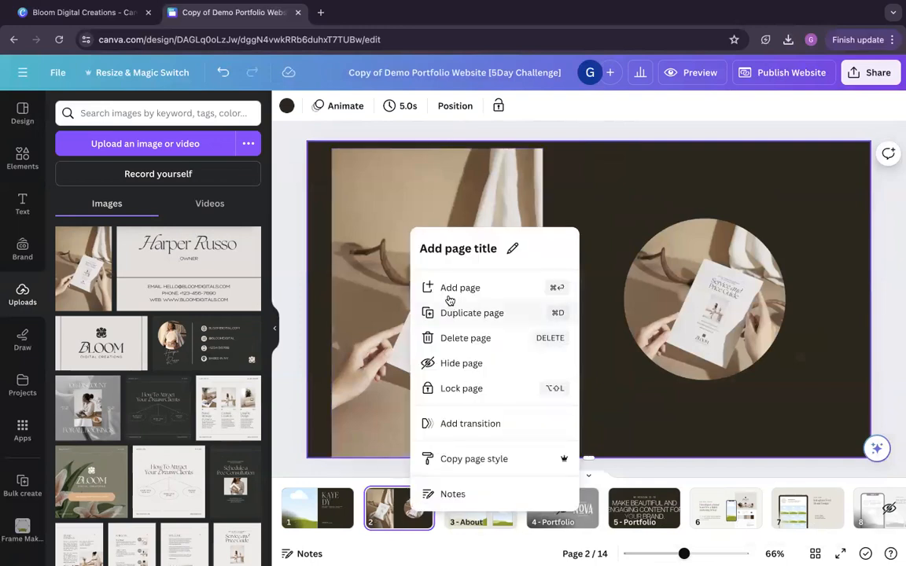
Delete page 2 and make page 1 shorter.
{"action": "left_click", "coordinate": [460, 341]}
{"action": "scroll", "coordinate": [407, 395], "scroll_direction": "up", "scroll_amount": 2}
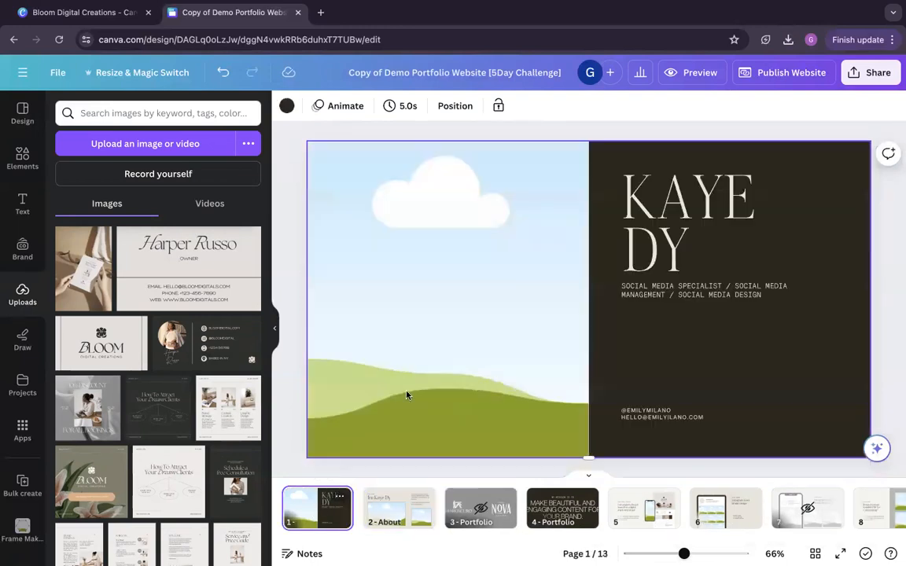
{"action": "left_click", "coordinate": [688, 334]}
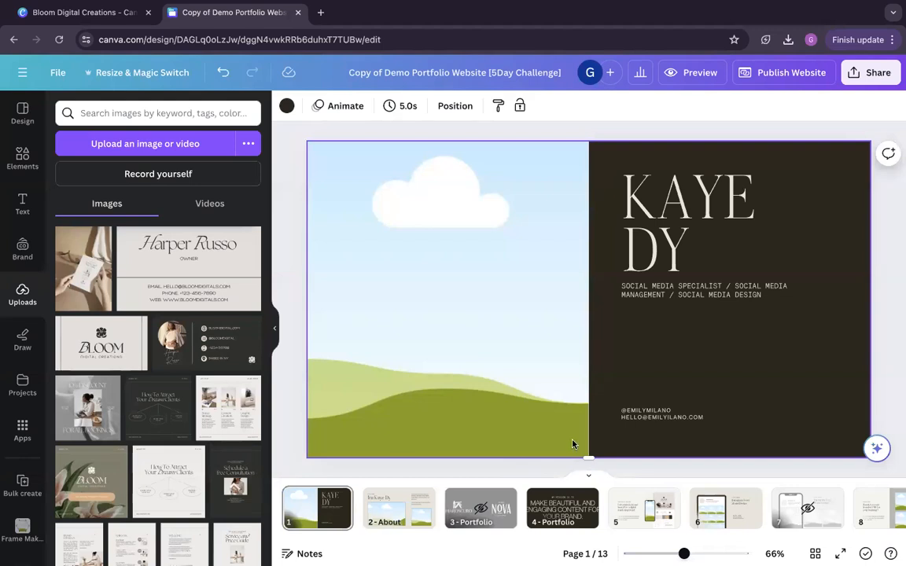
{"action": "left_click_drag", "start_coordinate": [763, 458], "coordinate": [762, 445]}
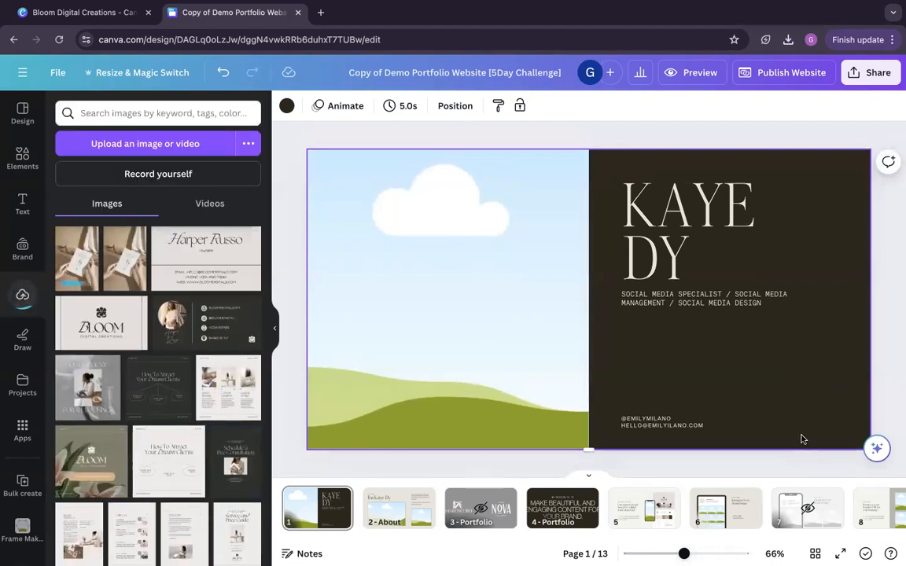
Fill page 1's left-half frame with the uploaded price-guide photo.
{"action": "left_click", "coordinate": [76, 272]}
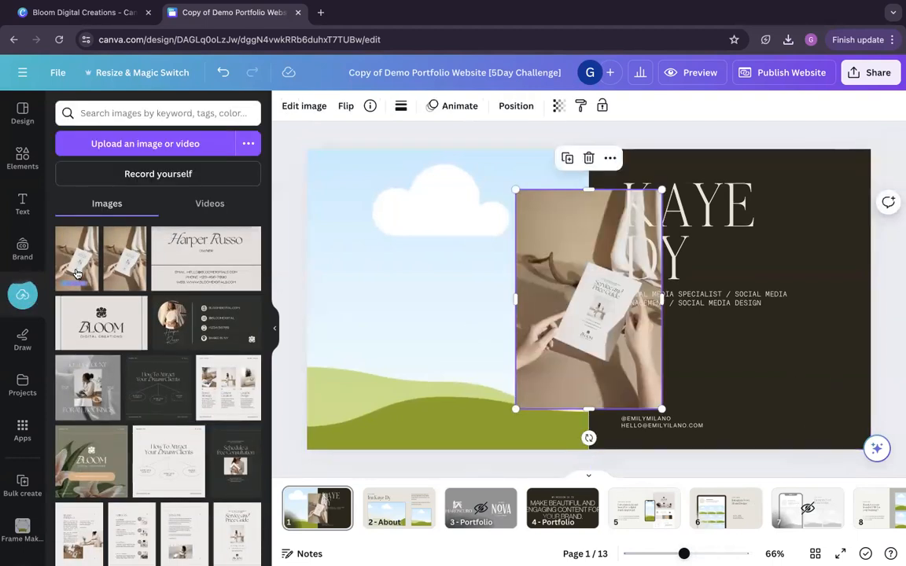
{"action": "left_click_drag", "start_coordinate": [523, 356], "coordinate": [471, 324]}
{"action": "left_click", "coordinate": [494, 331]}
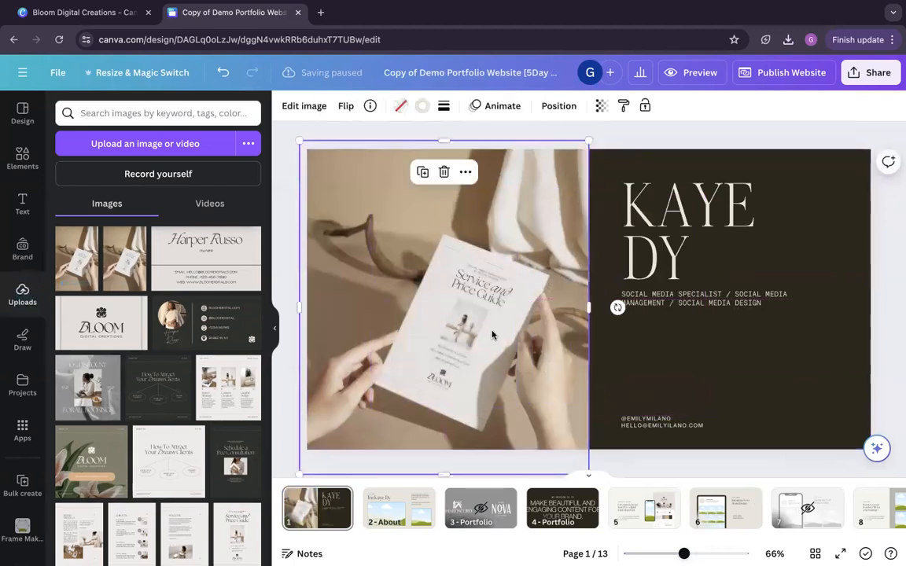
{"action": "left_click", "coordinate": [594, 365]}
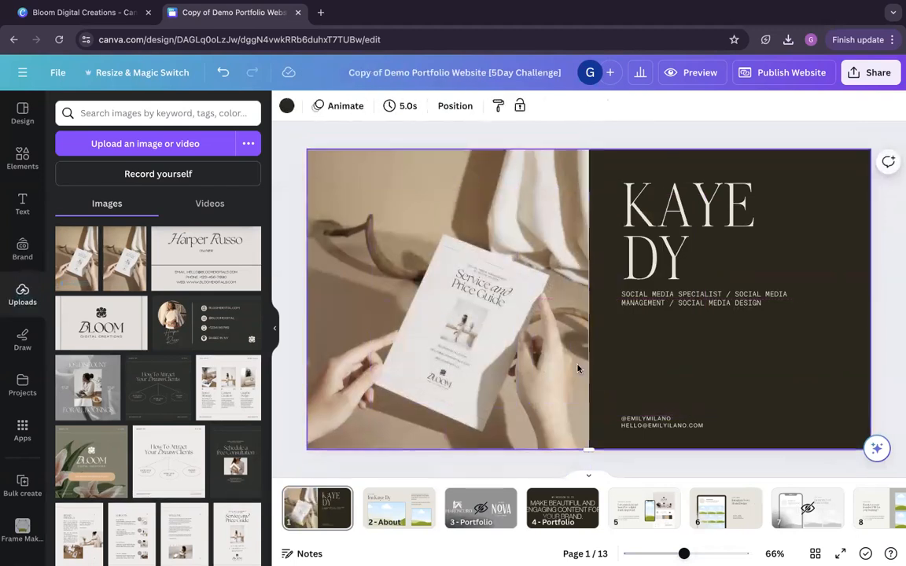
{"action": "left_click", "coordinate": [510, 364]}
Place the couch and desk portraits from Recently used into the About page's two frames.
{"action": "left_click", "coordinate": [397, 513]}
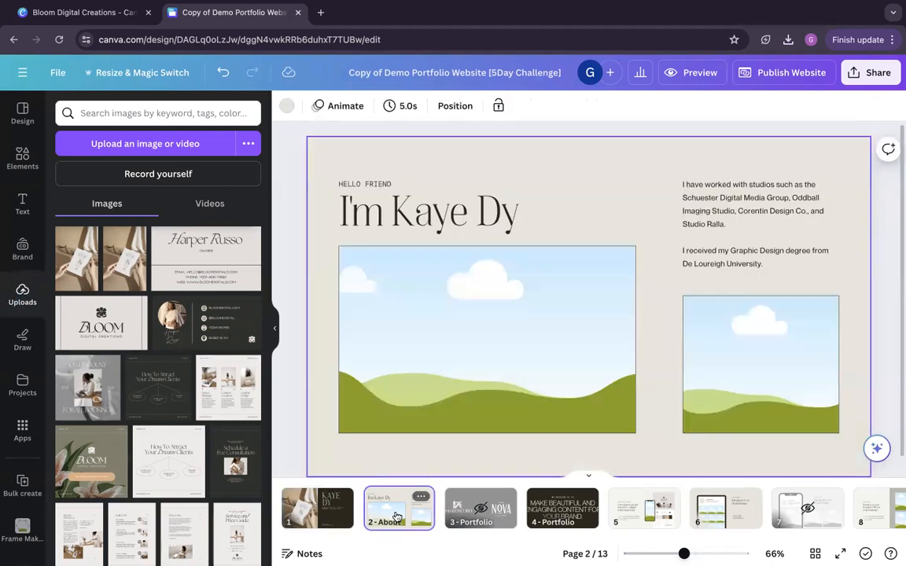
{"action": "left_click", "coordinate": [593, 219]}
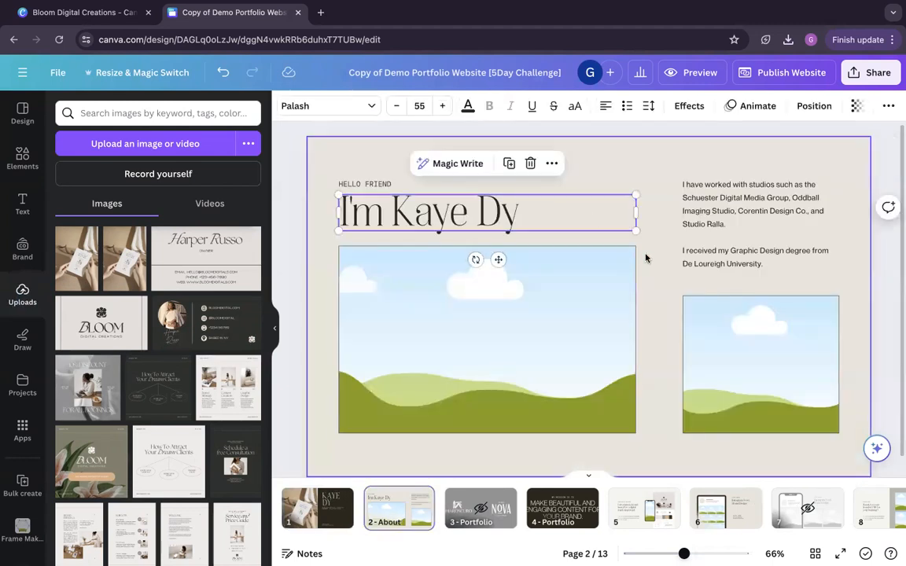
{"action": "left_click", "coordinate": [646, 258]}
{"action": "left_click", "coordinate": [23, 155]}
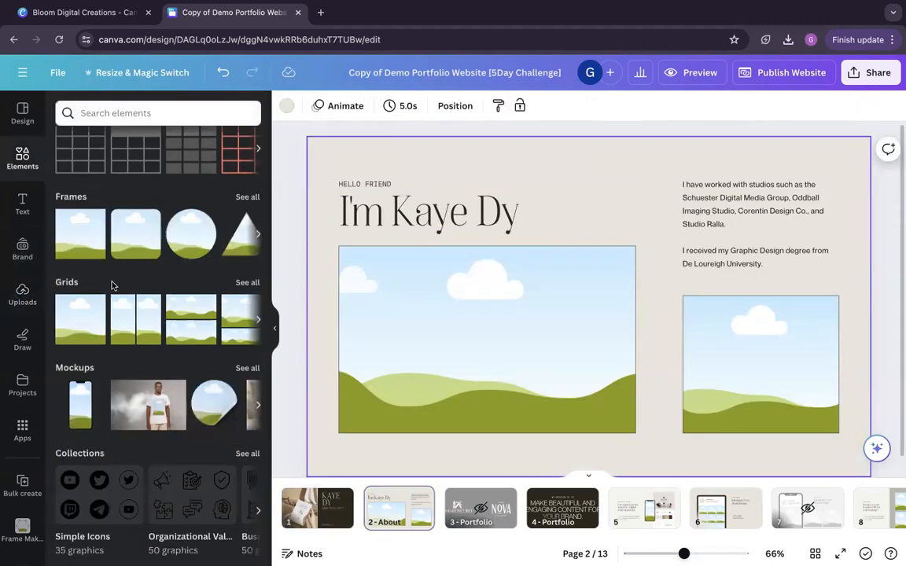
{"action": "left_click", "coordinate": [22, 159]}
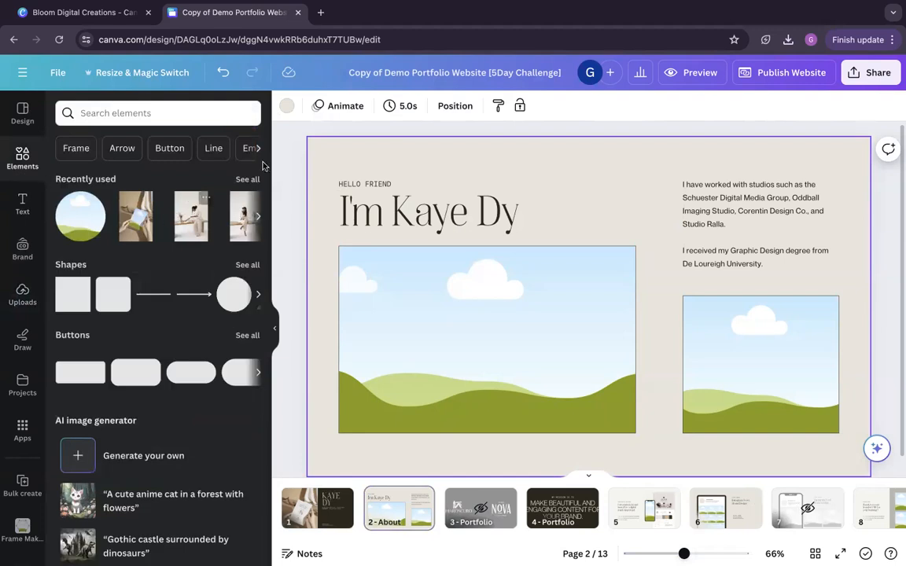
{"action": "left_click", "coordinate": [247, 179]}
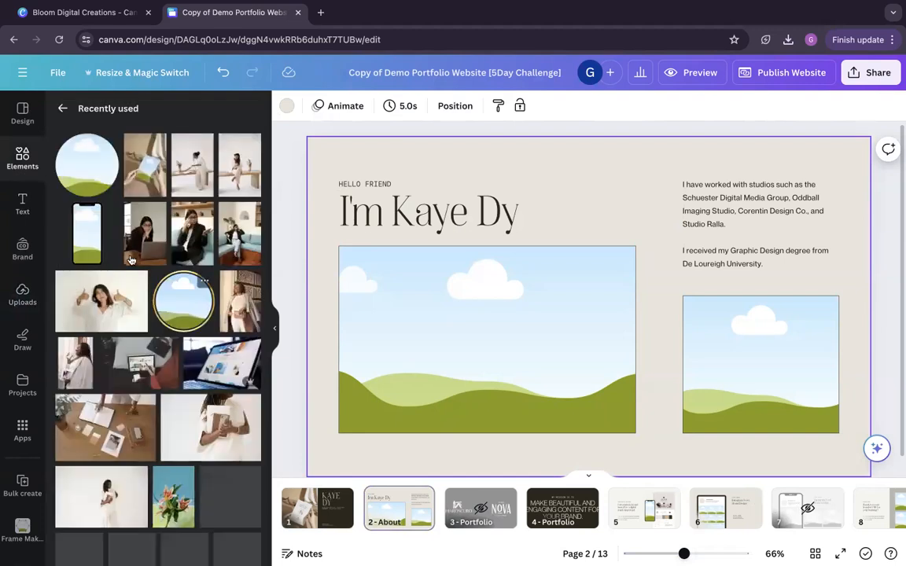
{"action": "left_click_drag", "start_coordinate": [138, 246], "coordinate": [439, 312]}
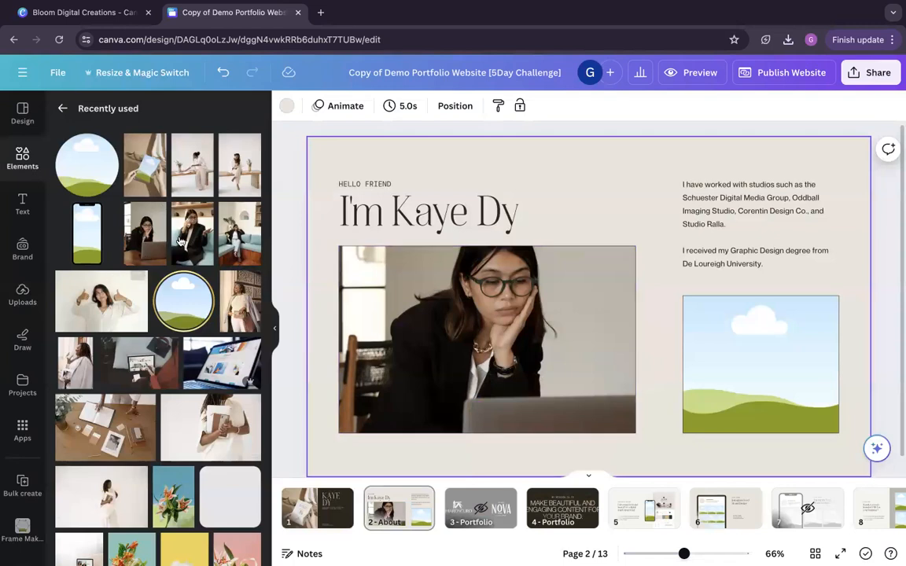
{"action": "left_click_drag", "start_coordinate": [113, 277], "coordinate": [468, 342]}
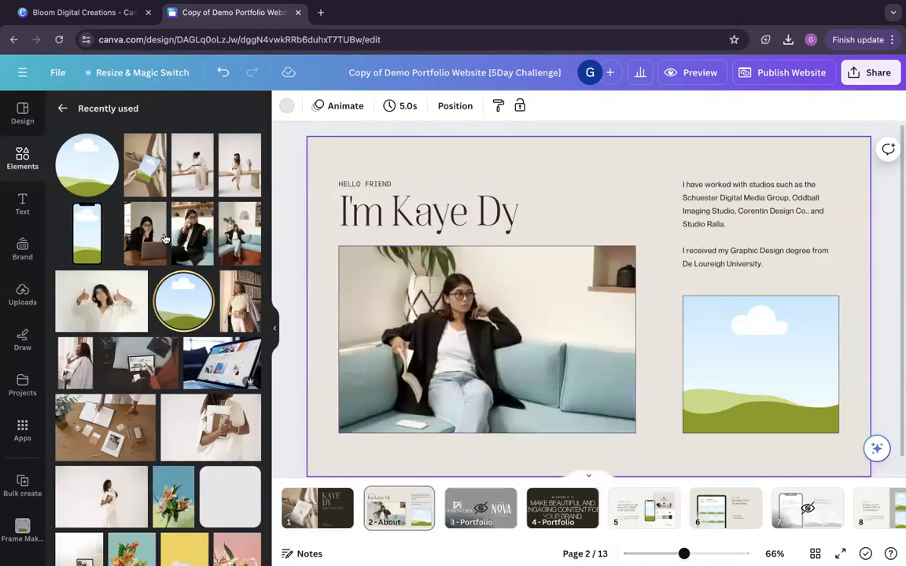
{"action": "left_click_drag", "start_coordinate": [141, 244], "coordinate": [700, 347]}
Set saturation to -100 on both About photos to make them black and white.
{"action": "left_click", "coordinate": [380, 315]}
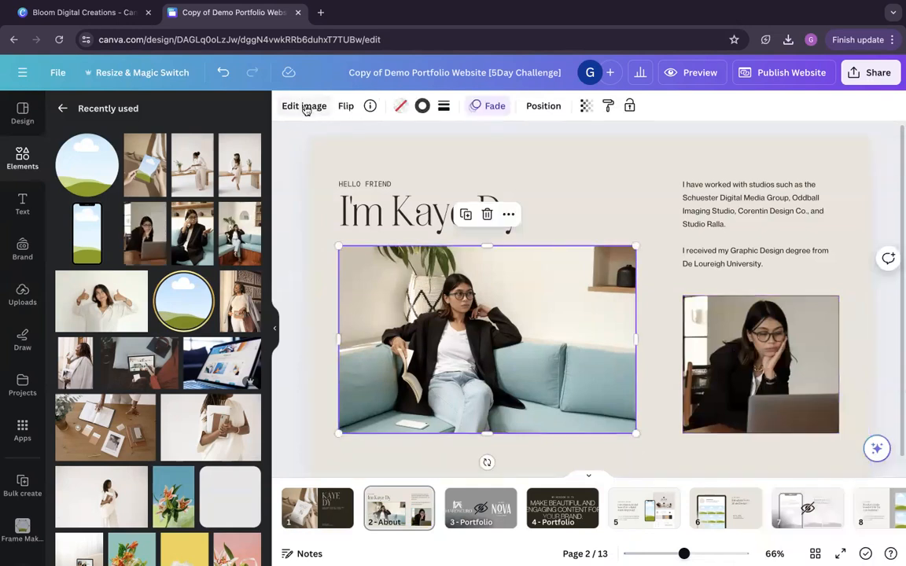
{"action": "left_click", "coordinate": [304, 107]}
{"action": "left_click", "coordinate": [161, 114]}
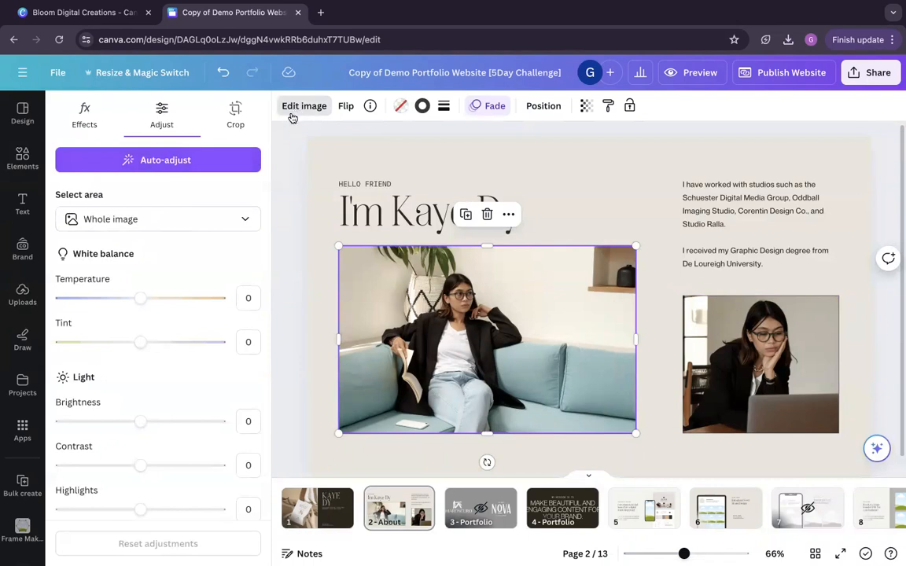
{"action": "scroll", "coordinate": [81, 457], "scroll_direction": "down", "scroll_amount": 6}
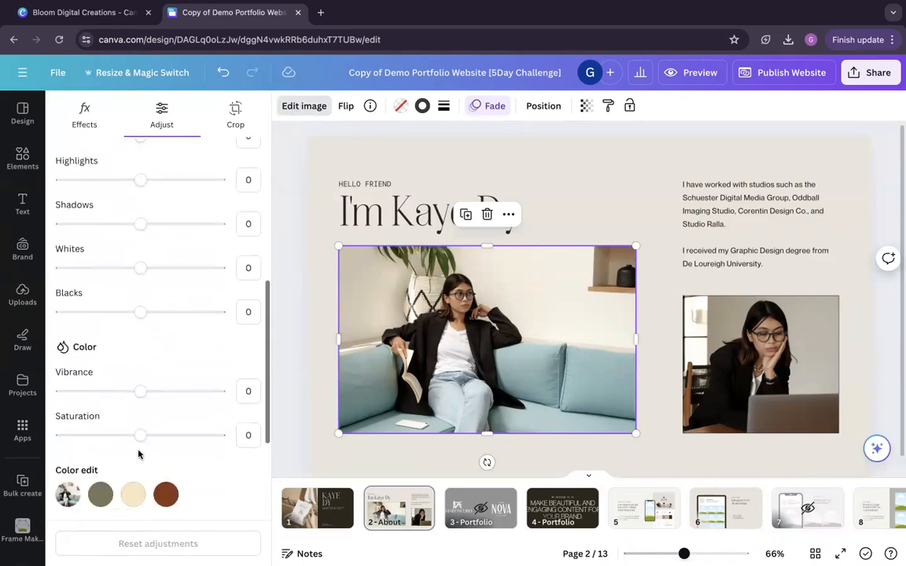
{"action": "left_click_drag", "start_coordinate": [140, 436], "coordinate": [61, 435]}
{"action": "left_click", "coordinate": [688, 385]}
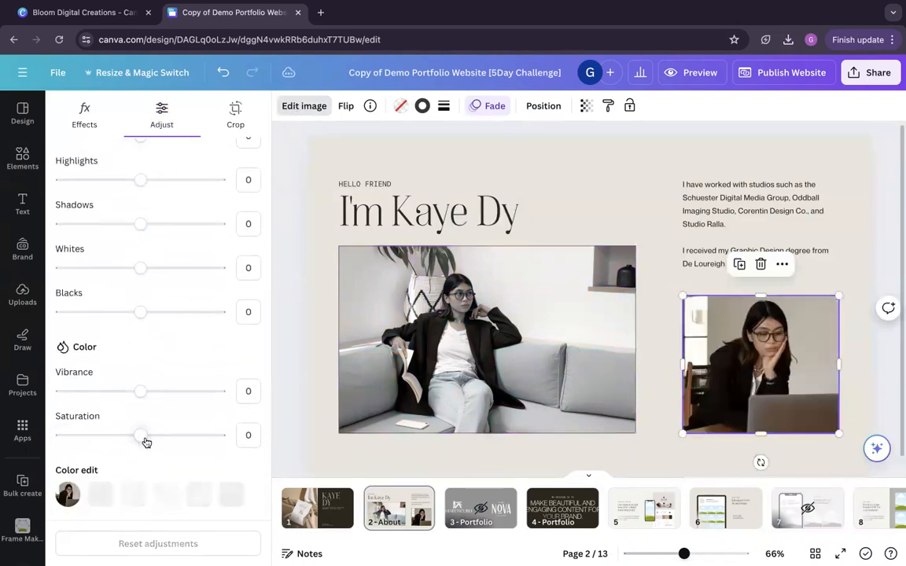
{"action": "left_click_drag", "start_coordinate": [142, 437], "coordinate": [60, 435]}
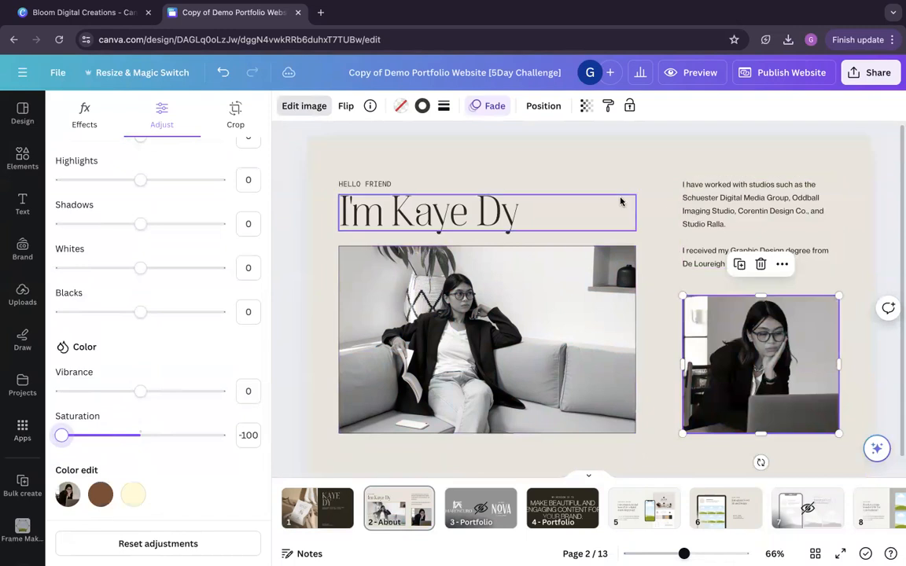
{"action": "left_click", "coordinate": [620, 202]}
{"action": "left_click", "coordinate": [482, 511]}
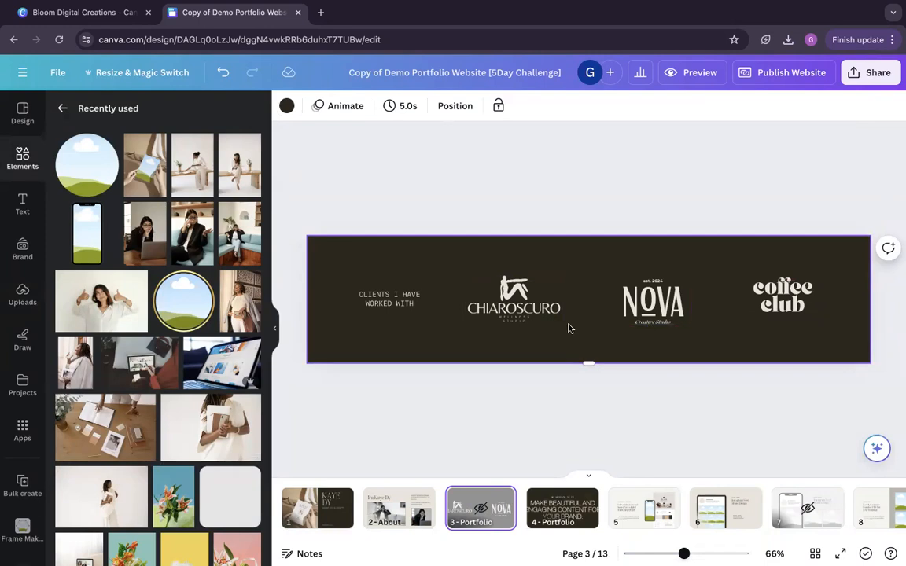
Go to page 5 and select the Bloom brand board image.
{"action": "left_click", "coordinate": [560, 503]}
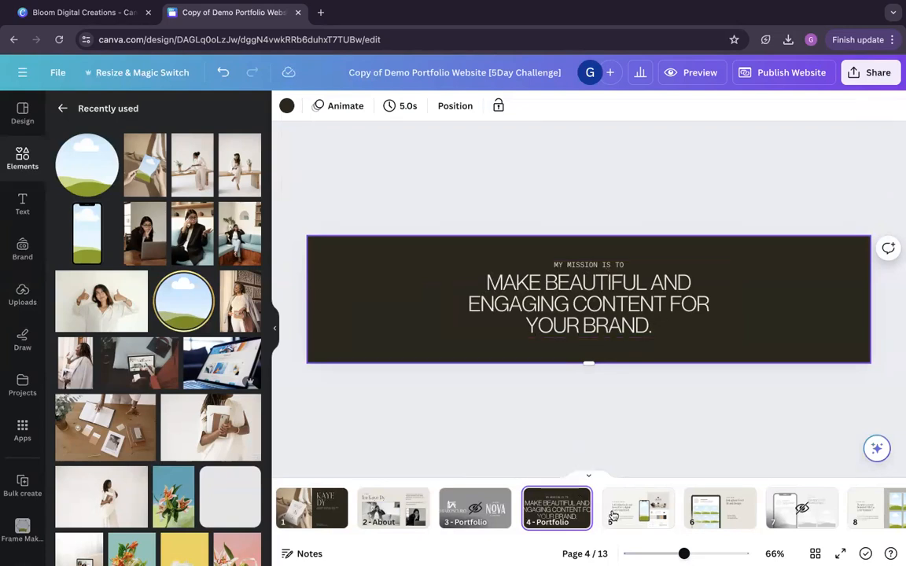
{"action": "left_click", "coordinate": [634, 521]}
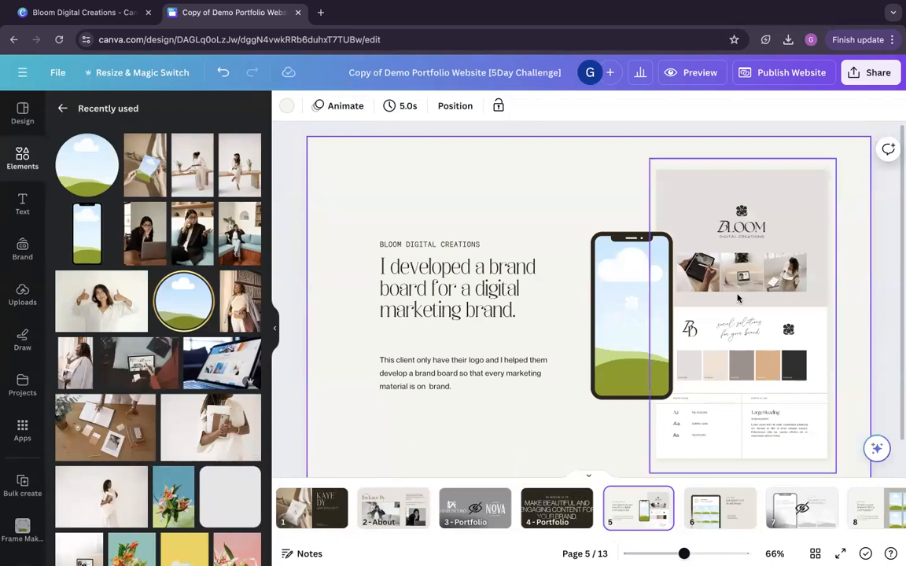
{"action": "left_click", "coordinate": [708, 346]}
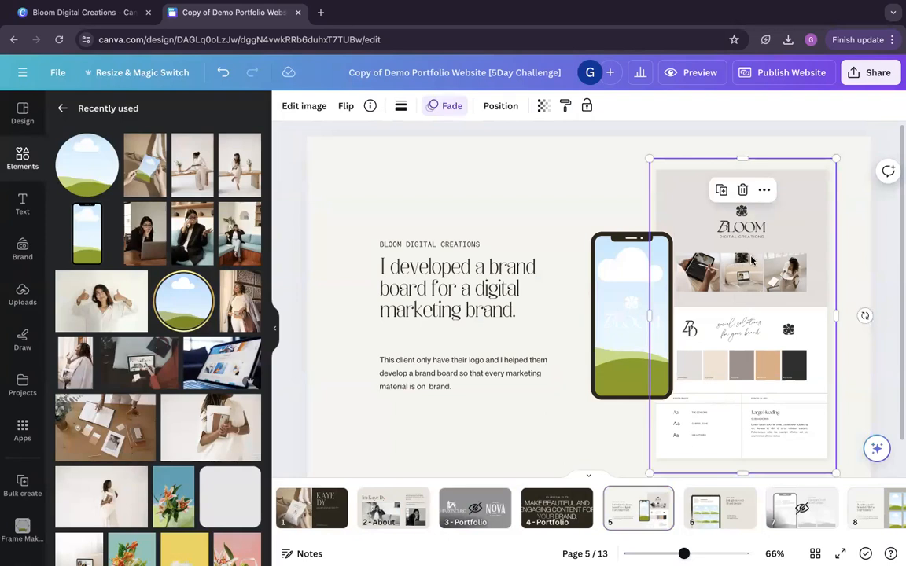
{"action": "scroll", "coordinate": [818, 280], "scroll_direction": "down", "scroll_amount": 1}
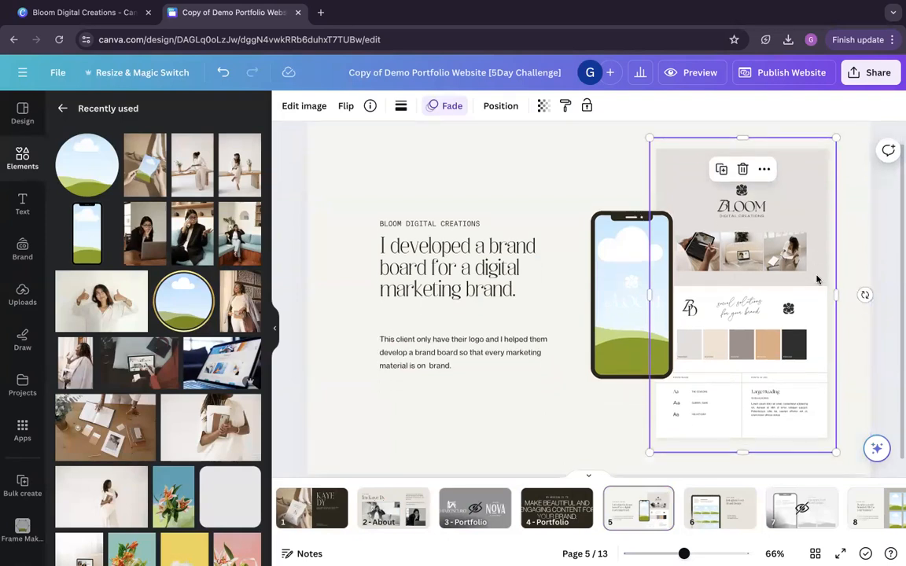
{"action": "left_click", "coordinate": [847, 263]}
{"action": "left_click", "coordinate": [680, 270]}
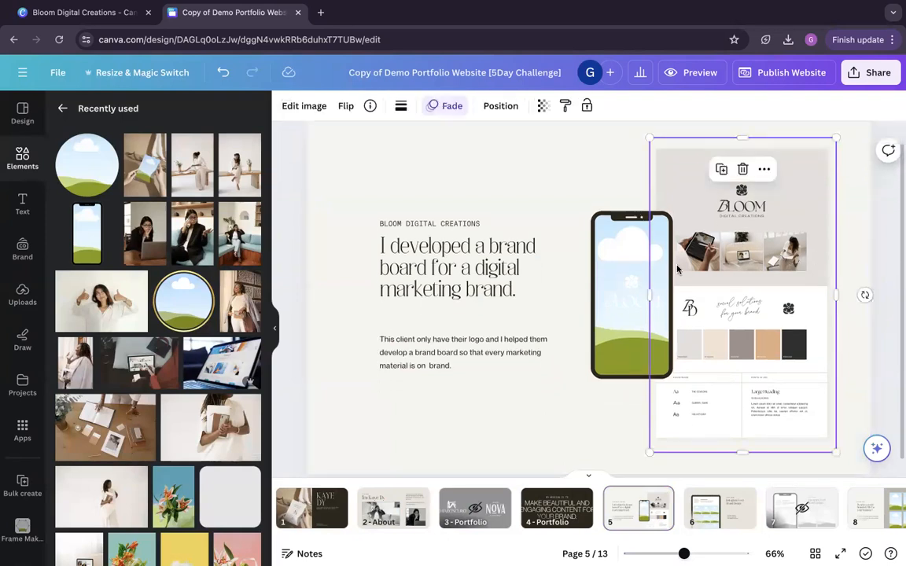
Give the brand board image a drop shadow from the Shadows effects.
{"action": "left_click", "coordinate": [304, 107]}
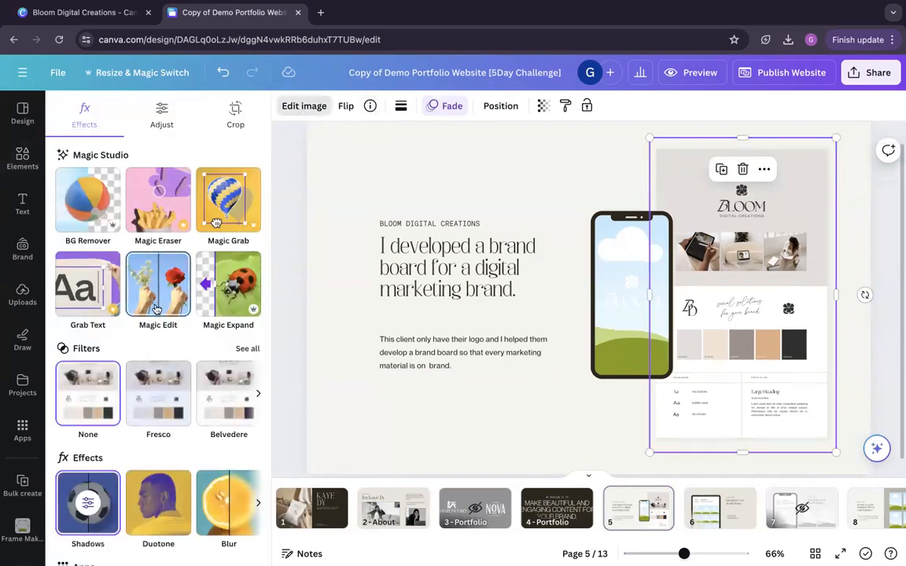
{"action": "left_click", "coordinate": [96, 482]}
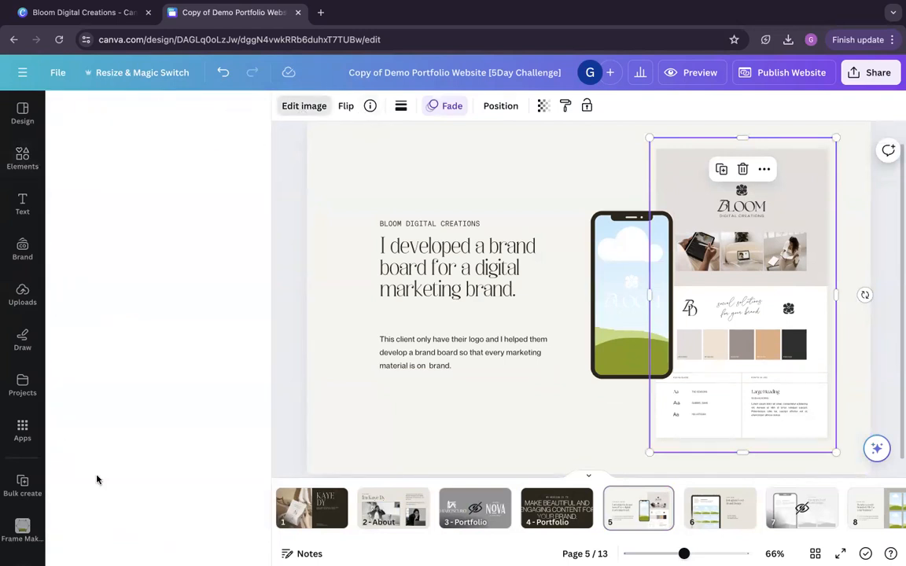
{"action": "scroll", "coordinate": [185, 362], "scroll_direction": "down", "scroll_amount": 3}
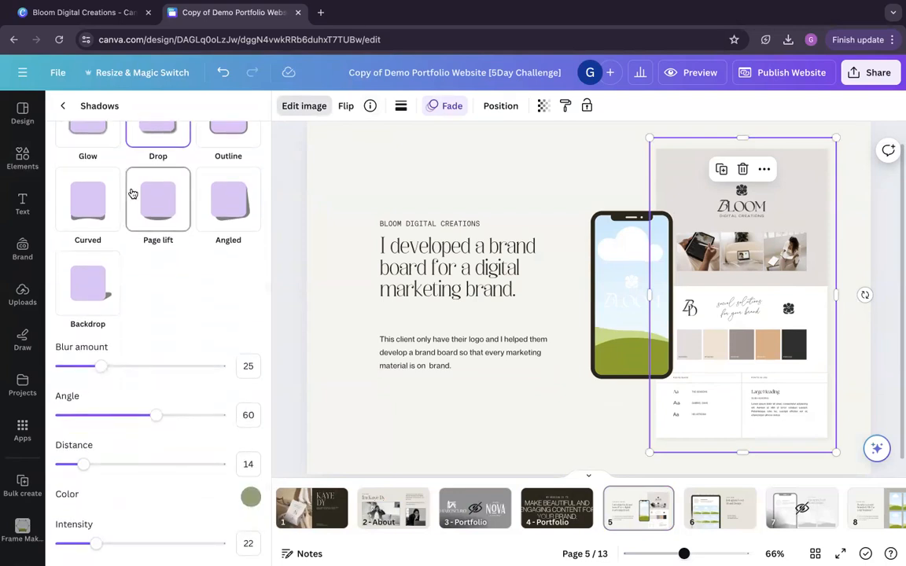
{"action": "scroll", "coordinate": [132, 194], "scroll_direction": "up", "scroll_amount": 2}
{"action": "left_click", "coordinate": [62, 105]}
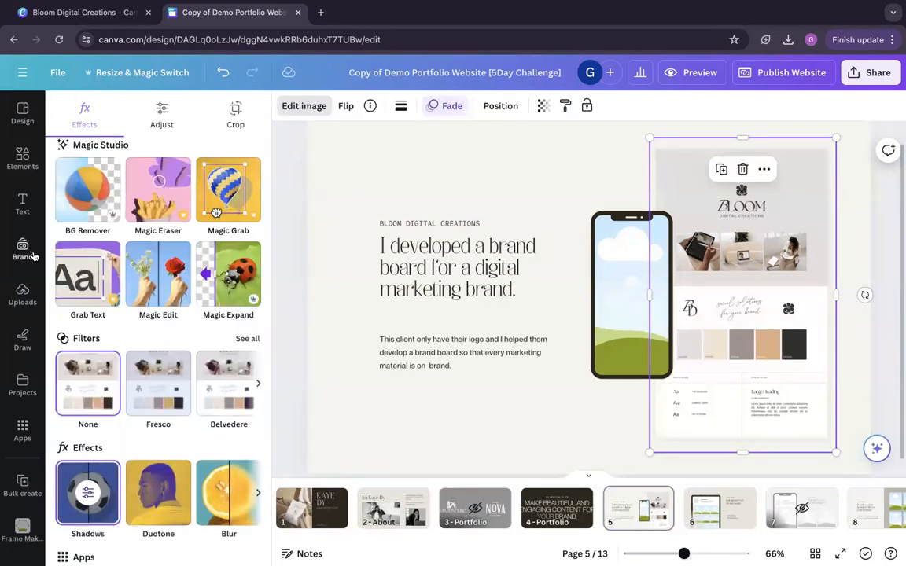
Drag an image from Uploads onto page 5.
{"action": "left_click", "coordinate": [23, 295]}
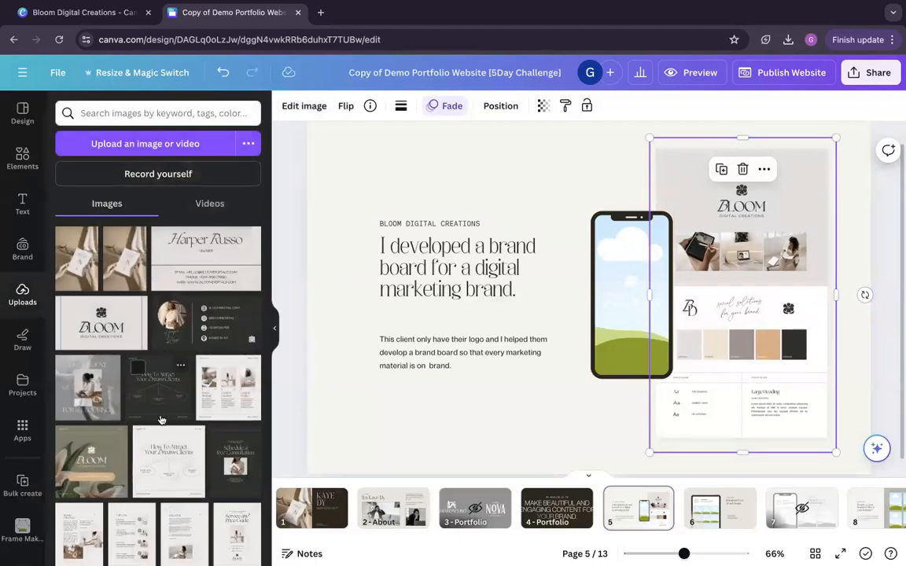
{"action": "scroll", "coordinate": [162, 417], "scroll_direction": "down", "scroll_amount": 2}
{"action": "scroll", "coordinate": [162, 417], "scroll_direction": "down", "scroll_amount": 1}
{"action": "left_click_drag", "start_coordinate": [79, 480], "coordinate": [783, 333]}
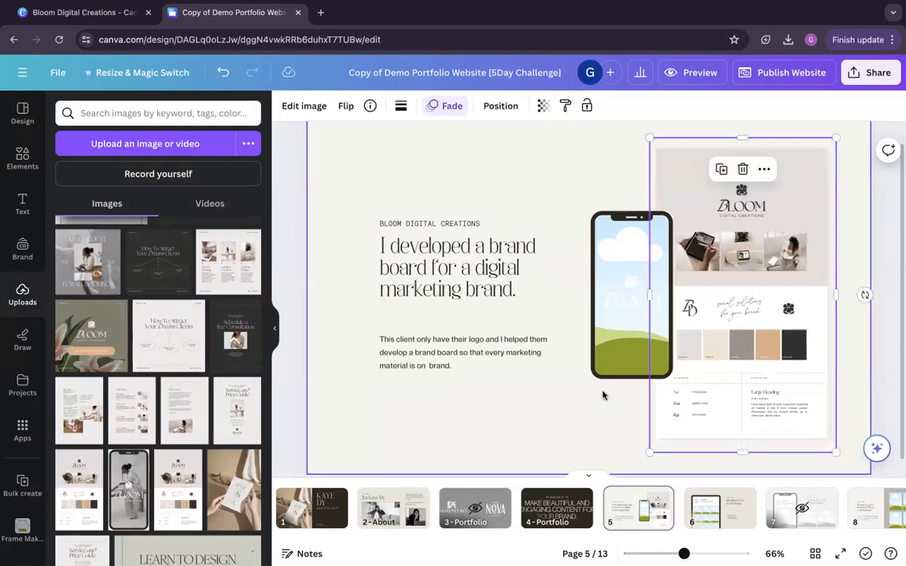
Put the seated woman photo into the phone mockup and enlarge it within the screen.
{"action": "left_click", "coordinate": [589, 425]}
{"action": "left_click", "coordinate": [641, 236]}
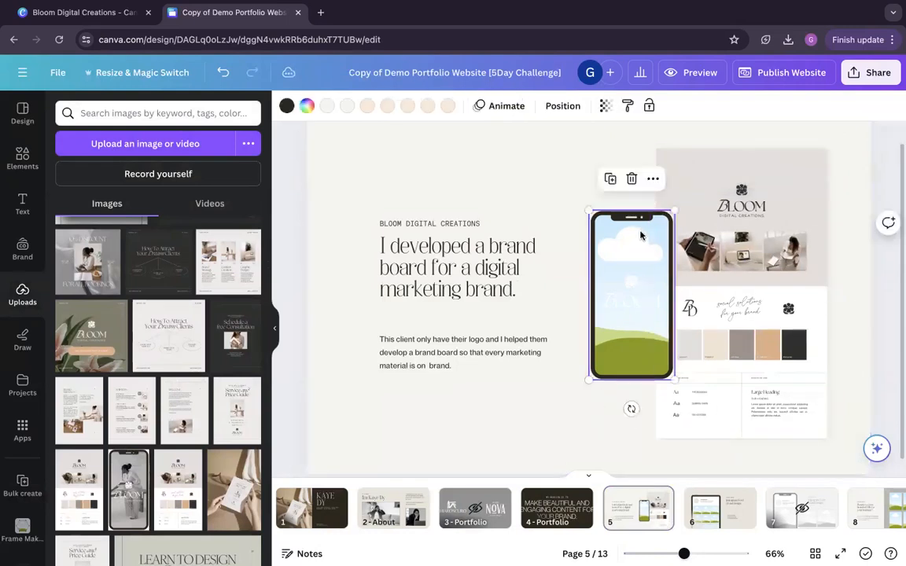
{"action": "left_click", "coordinate": [21, 160]}
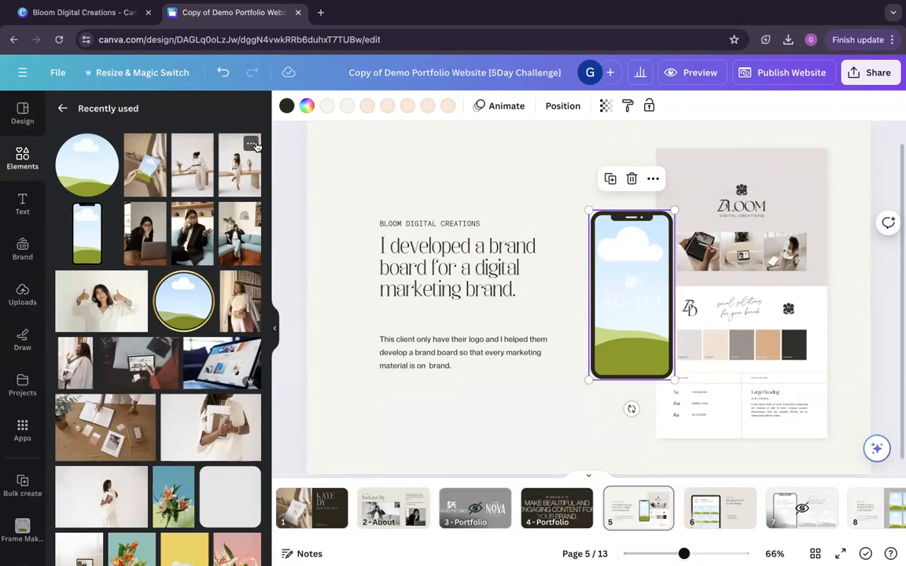
{"action": "left_click_drag", "start_coordinate": [236, 161], "coordinate": [635, 245]}
{"action": "double_click", "coordinate": [636, 246]}
{"action": "left_click_drag", "start_coordinate": [675, 211], "coordinate": [715, 169]}
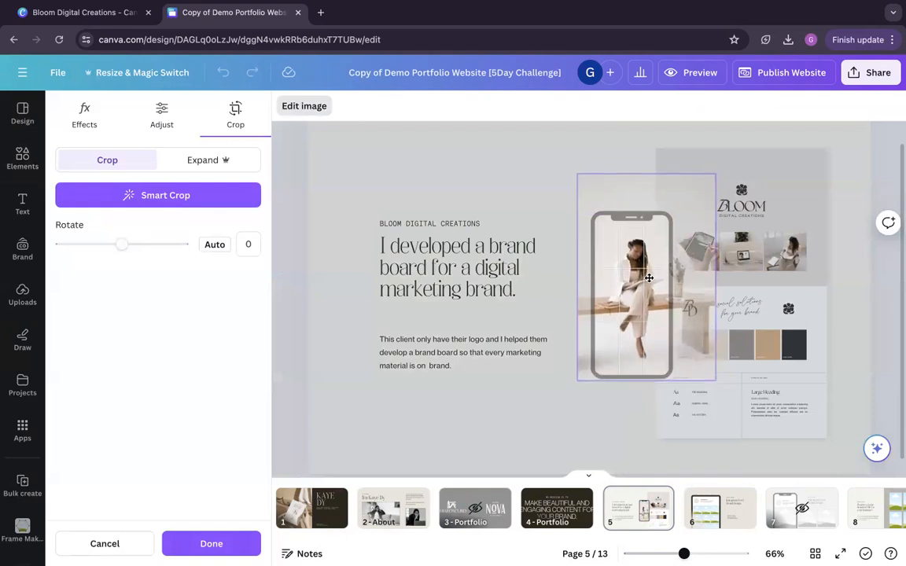
{"action": "left_click", "coordinate": [553, 400]}
Adjust the phone photo to saturation -100 and brightness -62.
{"action": "left_click", "coordinate": [642, 313]}
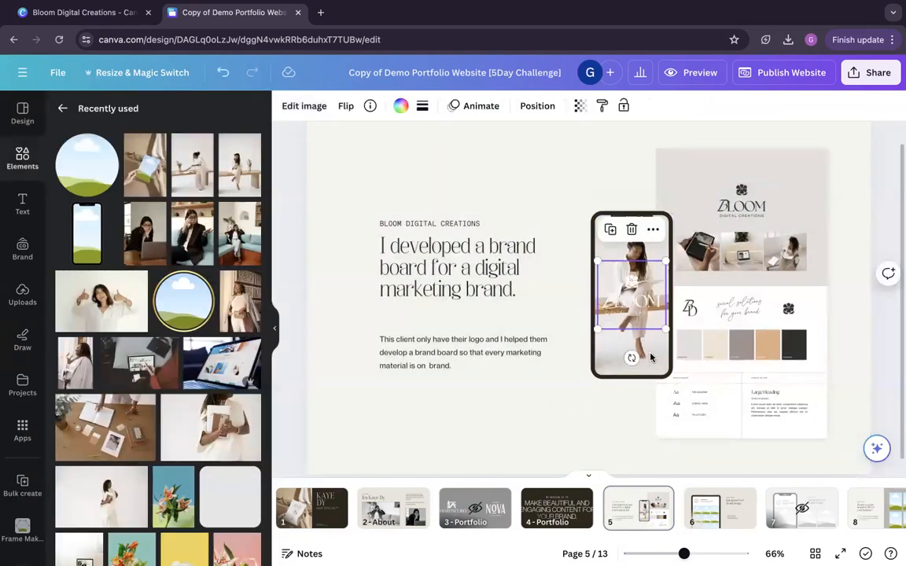
{"action": "left_click", "coordinate": [594, 311]}
{"action": "left_click", "coordinate": [313, 107]}
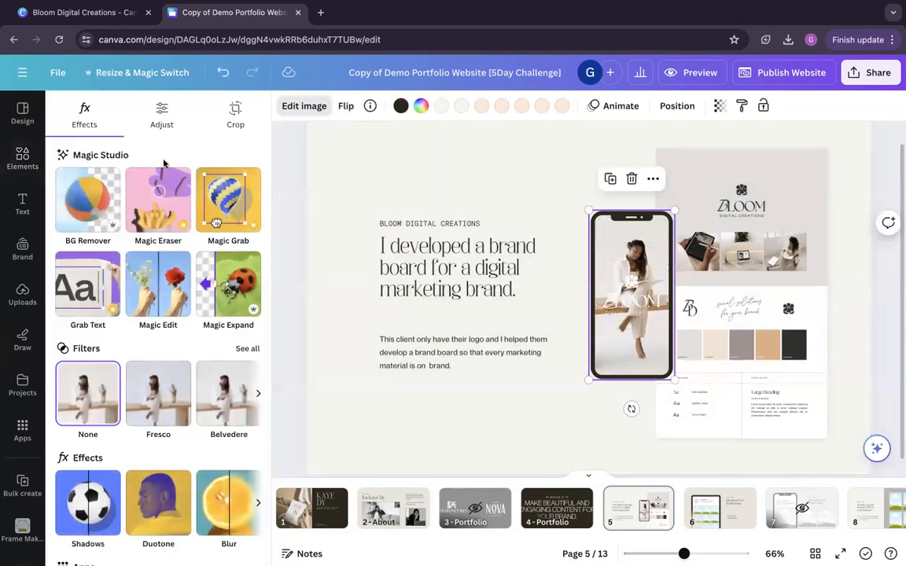
{"action": "left_click", "coordinate": [164, 115]}
{"action": "scroll", "coordinate": [174, 323], "scroll_direction": "down", "scroll_amount": 5}
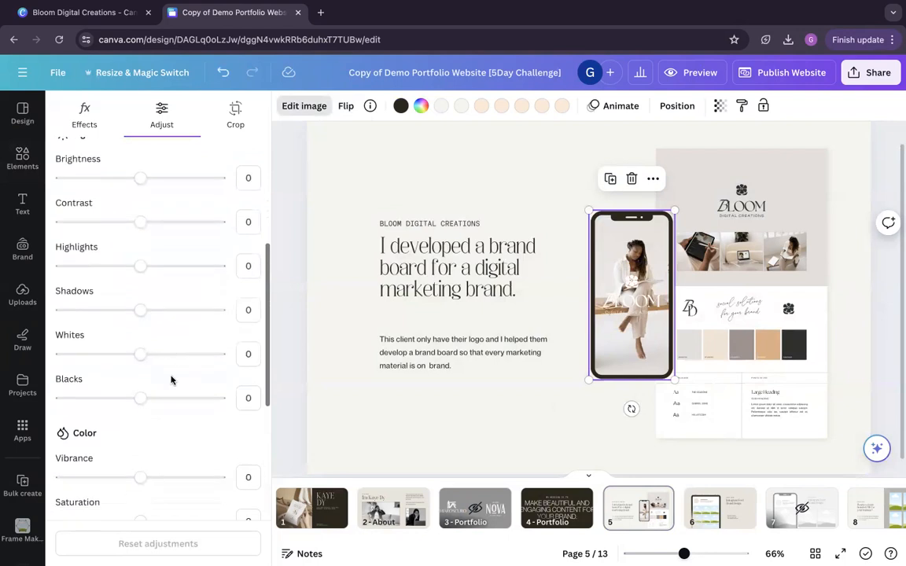
{"action": "left_click_drag", "start_coordinate": [135, 411], "coordinate": [20, 425]}
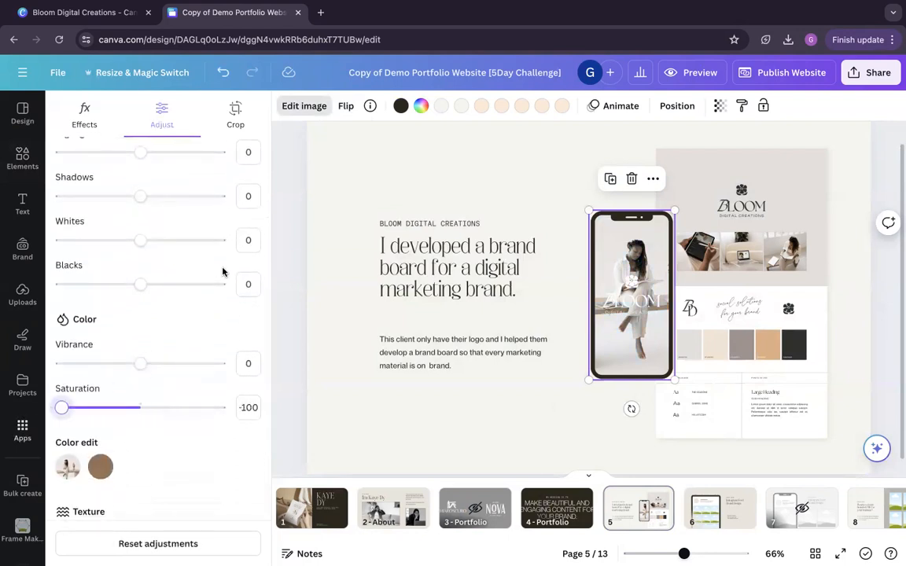
{"action": "scroll", "coordinate": [202, 293], "scroll_direction": "up", "scroll_amount": 5}
{"action": "left_click_drag", "start_coordinate": [140, 243], "coordinate": [90, 249]}
{"action": "left_click", "coordinate": [507, 415]}
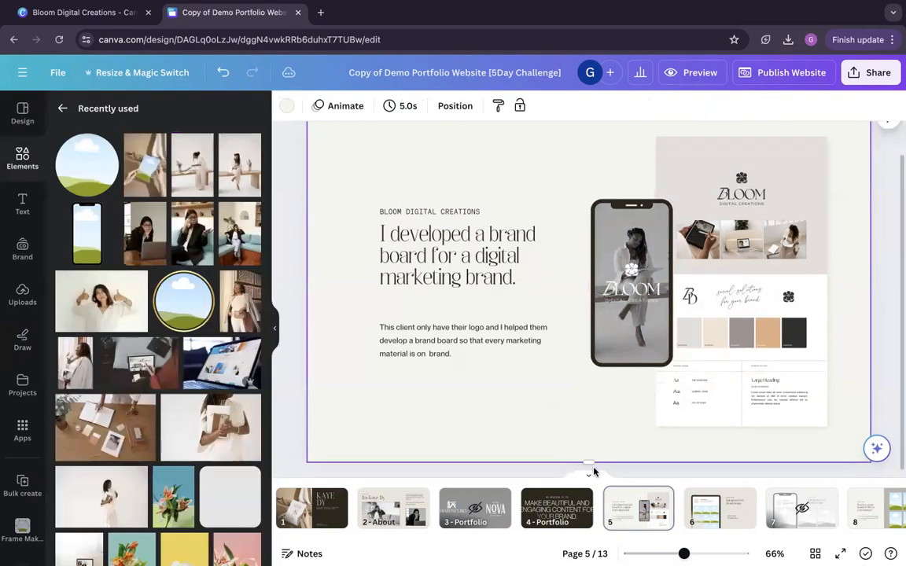
On page 6, fill the first and third Instagram grid frames with uploaded images.
{"action": "left_click", "coordinate": [727, 519]}
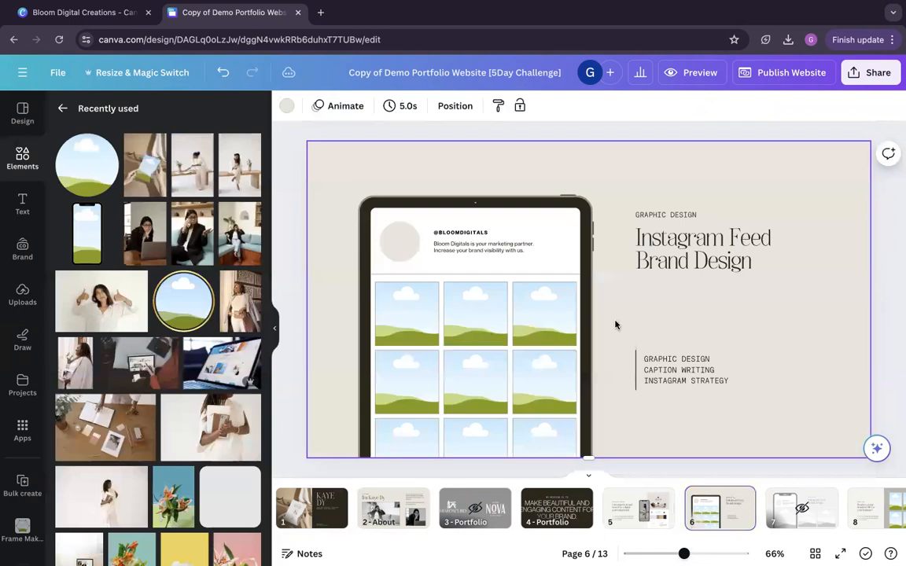
{"action": "left_click", "coordinate": [795, 519]}
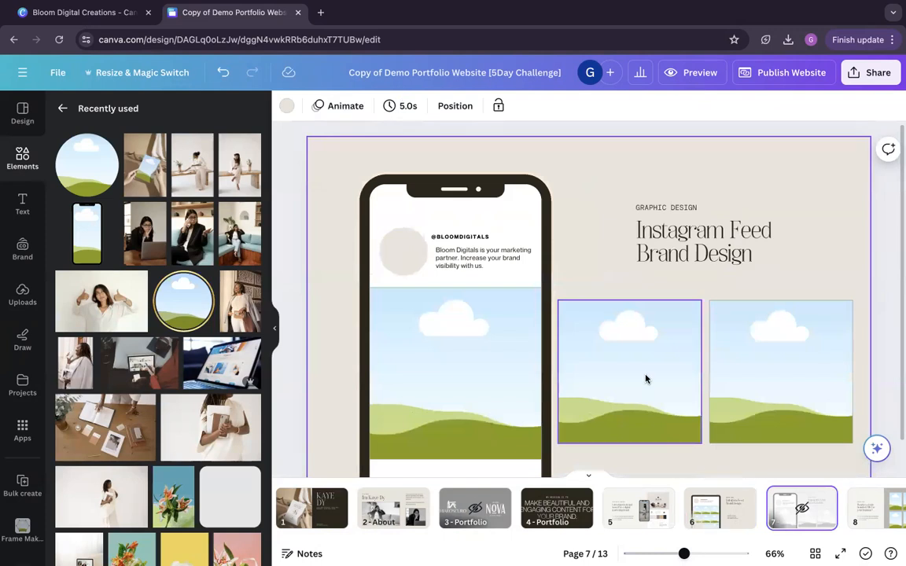
{"action": "left_click", "coordinate": [720, 511]}
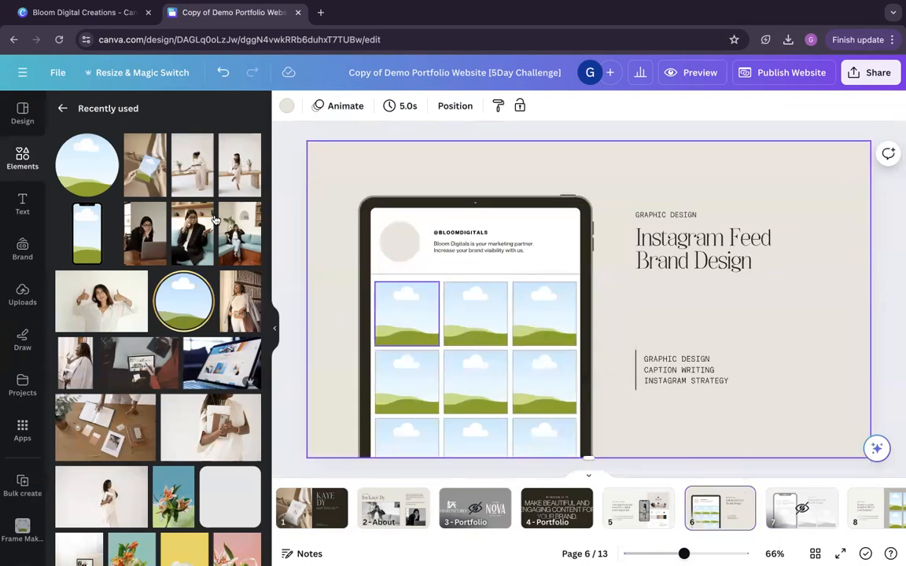
{"action": "left_click", "coordinate": [25, 154]}
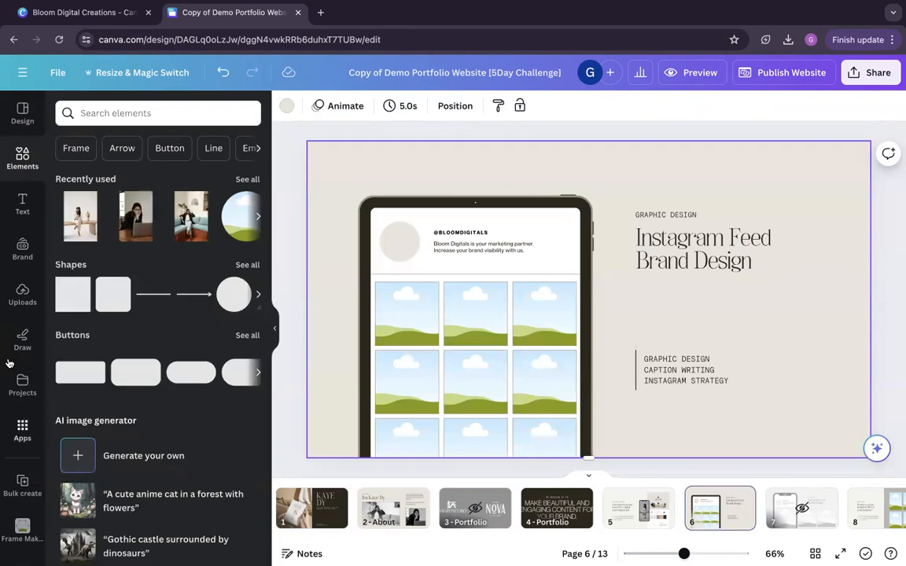
{"action": "left_click", "coordinate": [23, 292]}
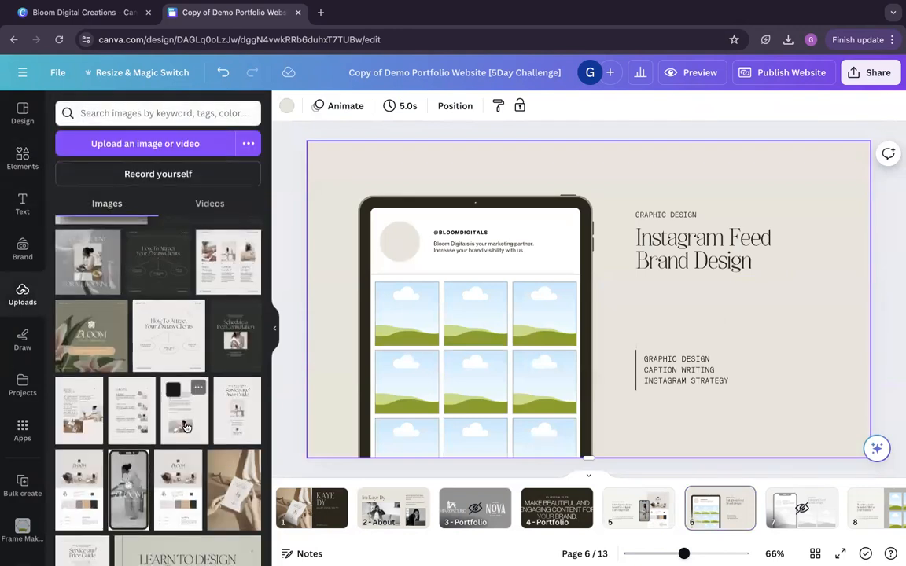
{"action": "scroll", "coordinate": [186, 427], "scroll_direction": "down", "scroll_amount": 3}
{"action": "scroll", "coordinate": [186, 427], "scroll_direction": "up", "scroll_amount": 2}
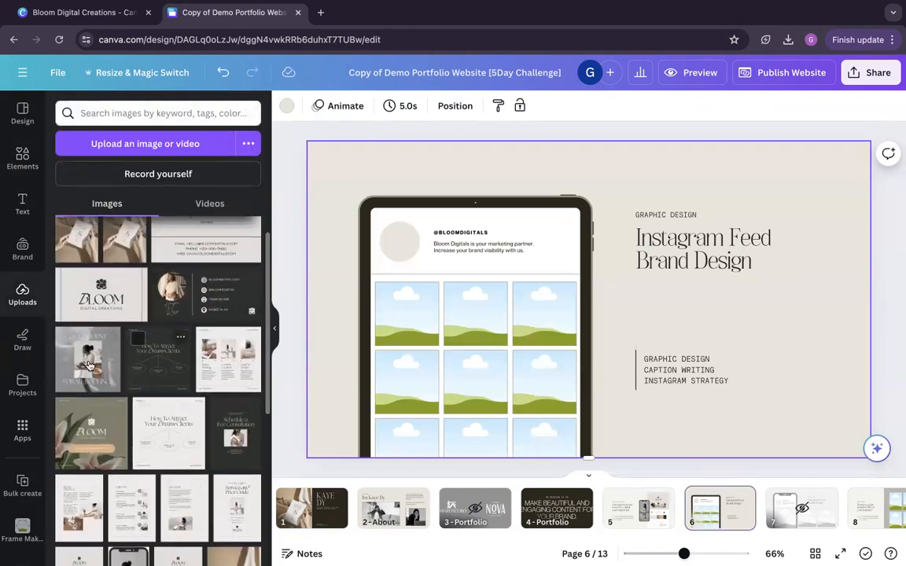
{"action": "left_click_drag", "start_coordinate": [102, 367], "coordinate": [405, 313]}
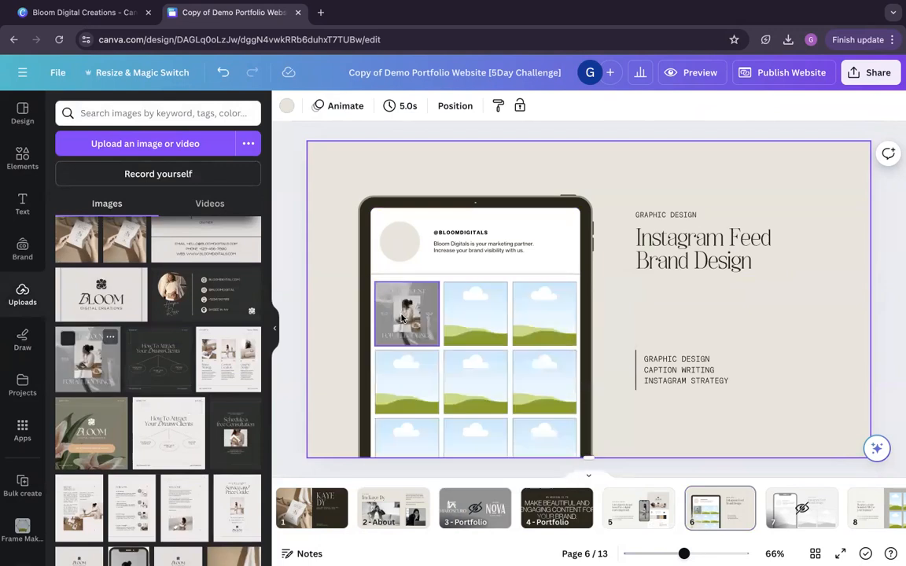
{"action": "left_click_drag", "start_coordinate": [228, 371], "coordinate": [541, 316]}
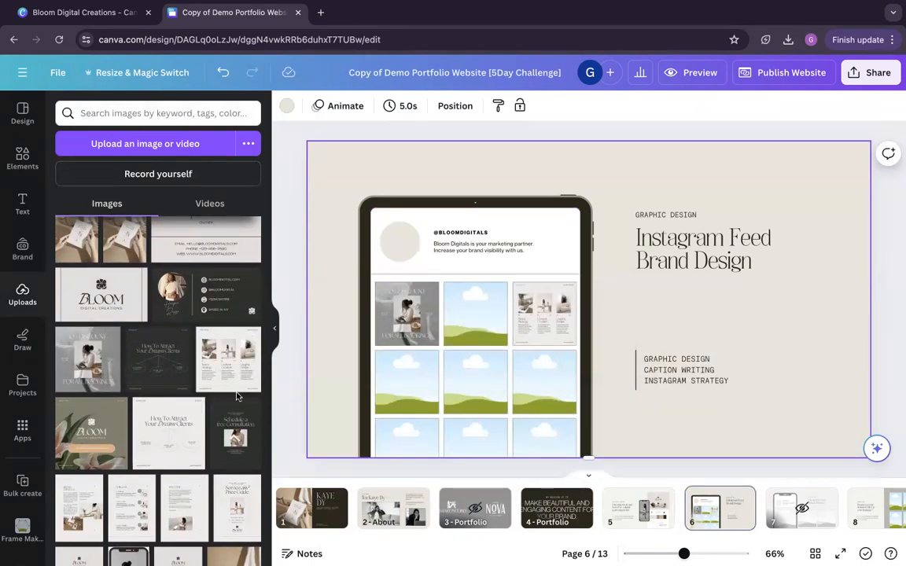
Place the How to Attract Your Dream Clients, BLOOM and discount images into feed frames.
{"action": "left_click", "coordinate": [381, 316]}
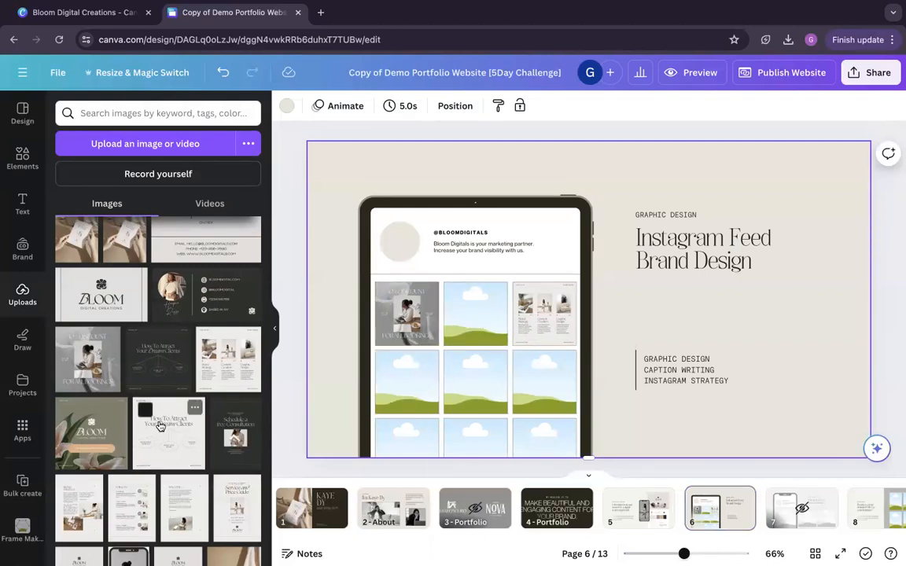
{"action": "left_click_drag", "start_coordinate": [179, 364], "coordinate": [475, 383]}
{"action": "left_click_drag", "start_coordinate": [66, 458], "coordinate": [407, 437]}
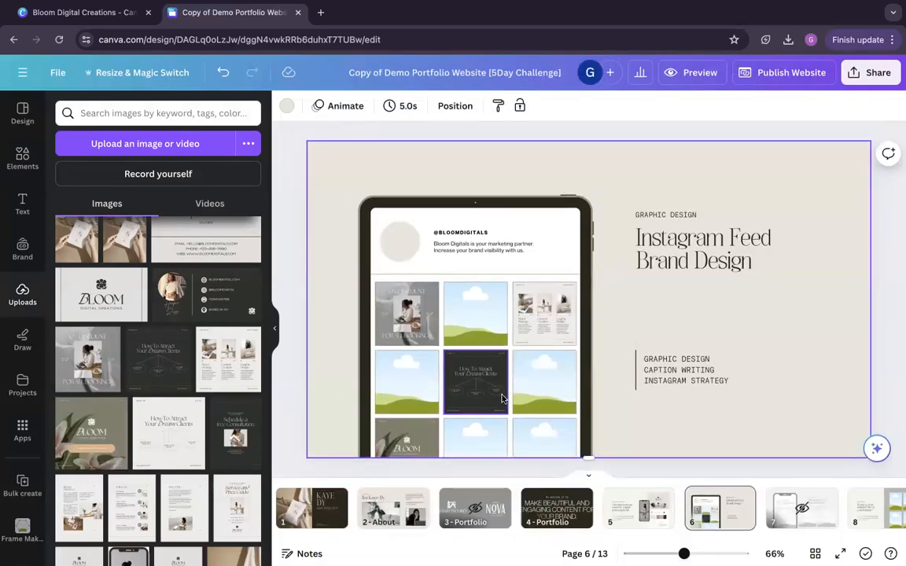
{"action": "left_click_drag", "start_coordinate": [88, 360], "coordinate": [551, 440]}
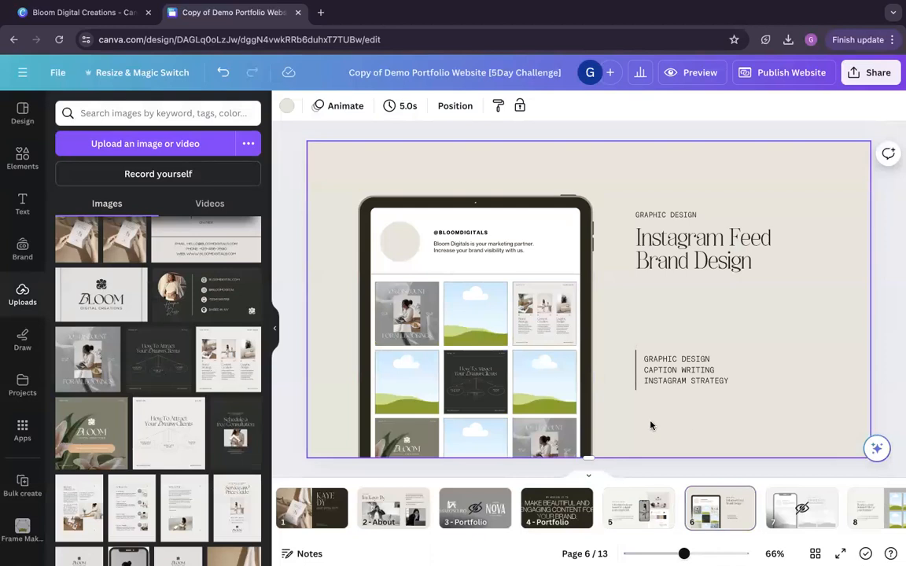
Undo the discount graphic in the bottom-right frame and bring up the Elements library.
{"action": "key", "text": "ctrl+z"}
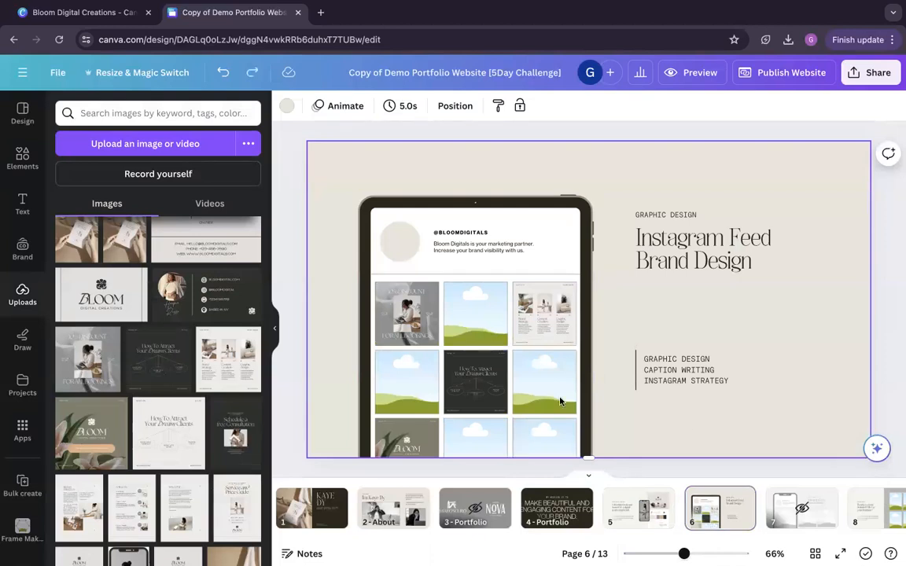
{"action": "left_click", "coordinate": [18, 160]}
{"action": "scroll", "coordinate": [208, 207], "scroll_direction": "right", "scroll_amount": 2}
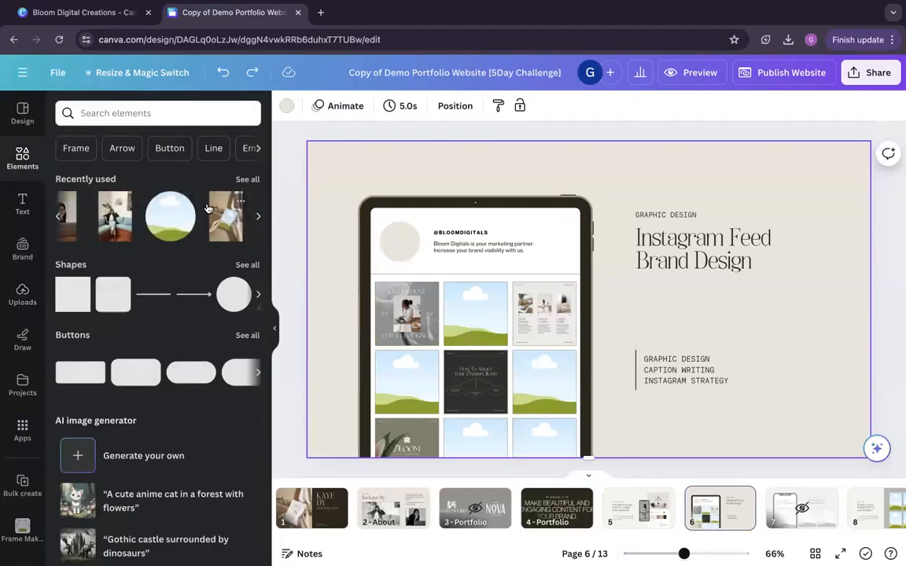
Fill the upper grid frames with woman-with-book and hand-holding-book photos from a recent photo's collection.
{"action": "left_click", "coordinate": [248, 180]}
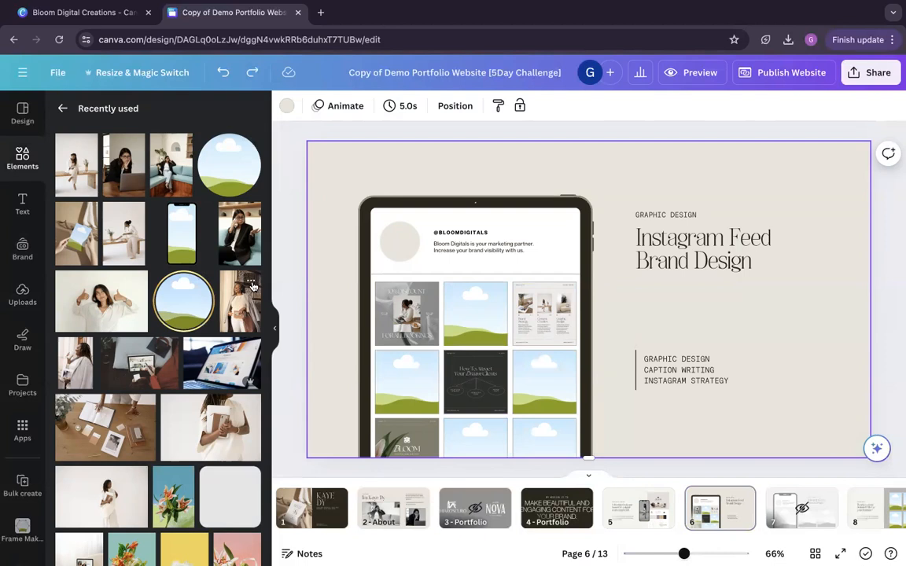
{"action": "left_click_drag", "start_coordinate": [251, 286], "coordinate": [414, 324]}
{"action": "left_click", "coordinate": [138, 214]}
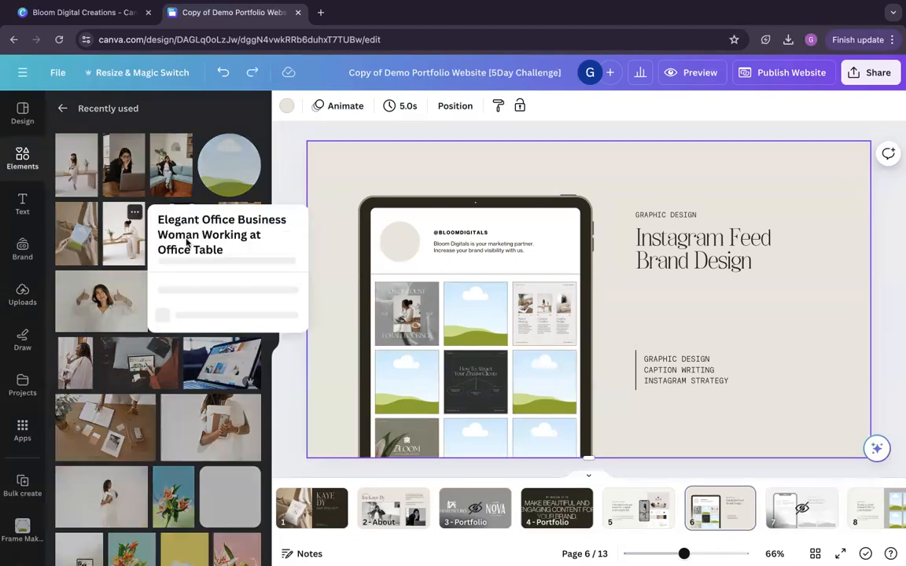
{"action": "left_click", "coordinate": [228, 542]}
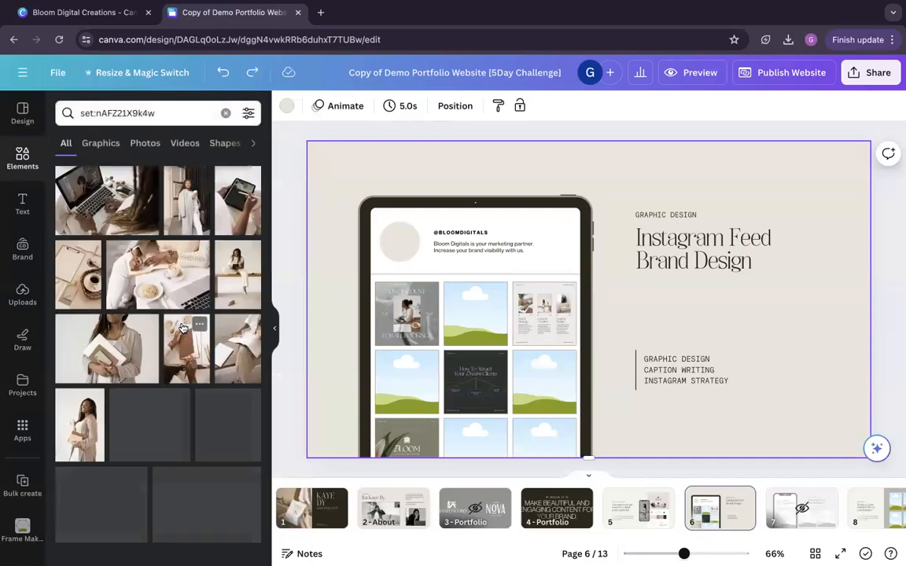
{"action": "left_click_drag", "start_coordinate": [240, 284], "coordinate": [484, 331]}
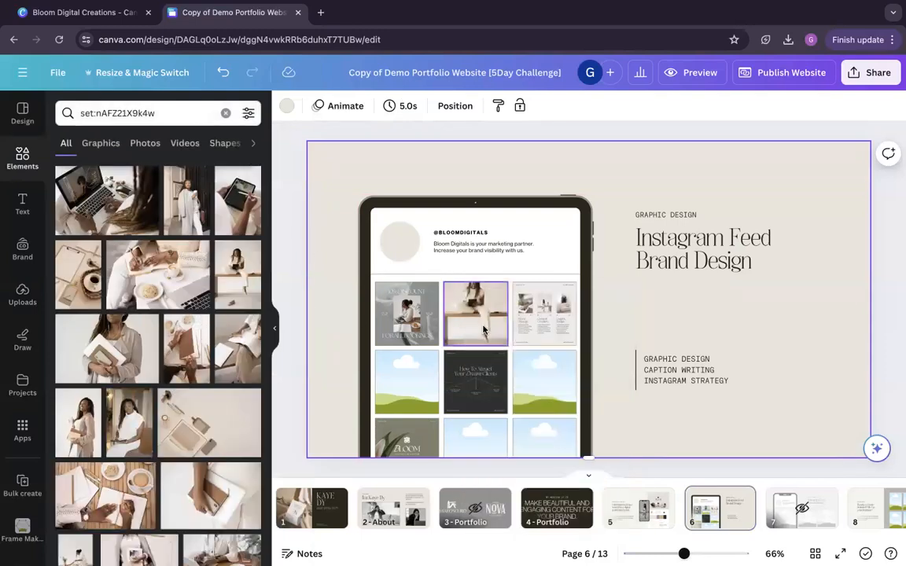
{"action": "left_click_drag", "start_coordinate": [86, 321], "coordinate": [491, 327]}
{"action": "scroll", "coordinate": [114, 401], "scroll_direction": "down", "scroll_amount": 1}
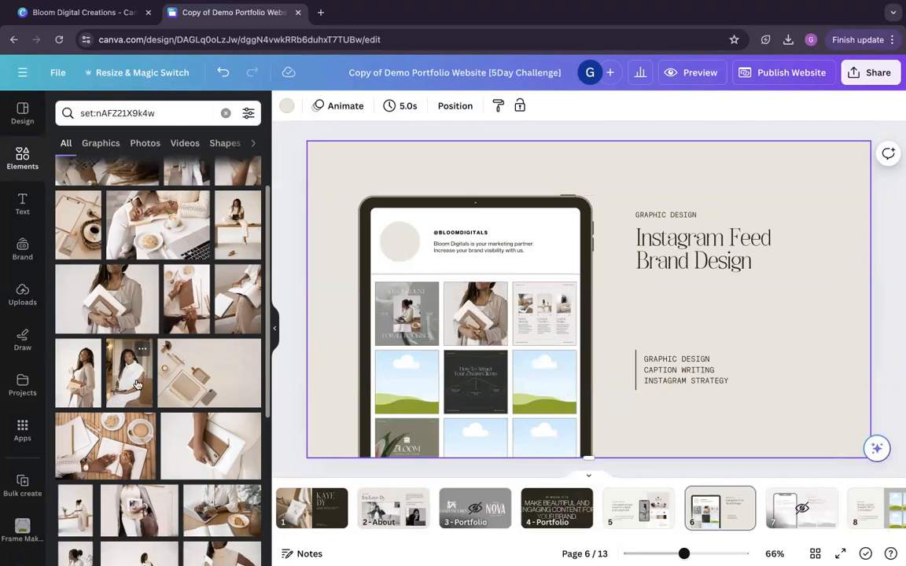
{"action": "left_click_drag", "start_coordinate": [186, 299], "coordinate": [405, 379]}
{"action": "left_click_drag", "start_coordinate": [257, 305], "coordinate": [539, 379]}
Fill the bottom-row frames with beige desk lifestyle photos.
{"action": "scroll", "coordinate": [216, 394], "scroll_direction": "down", "scroll_amount": 1}
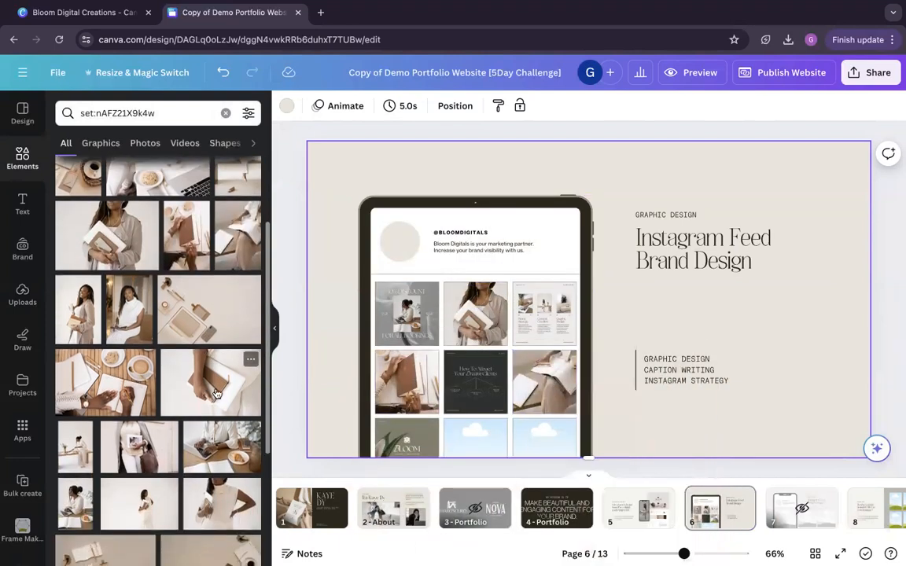
{"action": "scroll", "coordinate": [216, 394], "scroll_direction": "down", "scroll_amount": 1}
{"action": "left_click_drag", "start_coordinate": [75, 446], "coordinate": [477, 464]}
{"action": "left_click_drag", "start_coordinate": [226, 386], "coordinate": [542, 441]}
{"action": "scroll", "coordinate": [177, 443], "scroll_direction": "down", "scroll_amount": 1}
{"action": "left_click_drag", "start_coordinate": [227, 446], "coordinate": [474, 437]}
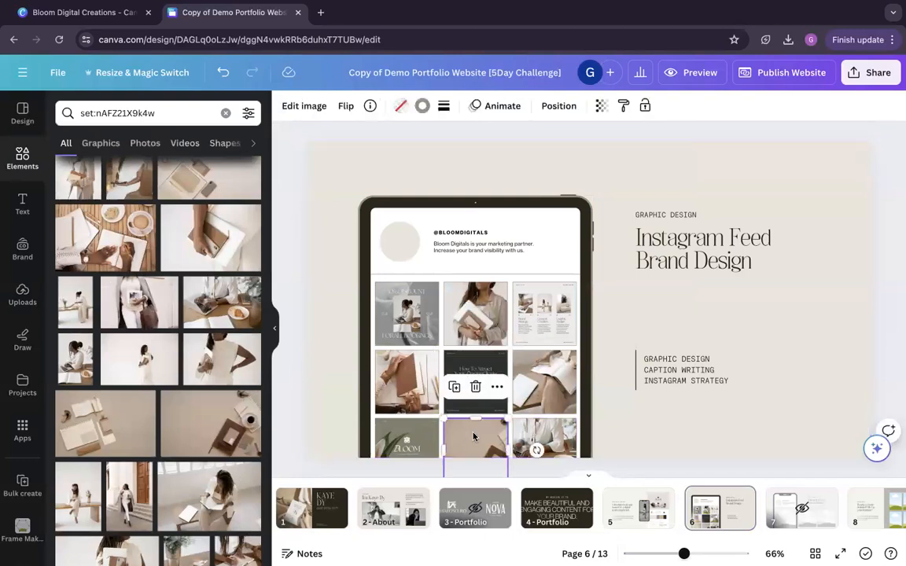
Crop the row-three middle photo, enlarging it within its frame.
{"action": "double_click", "coordinate": [474, 437]}
{"action": "left_click_drag", "start_coordinate": [428, 419], "coordinate": [344, 368]}
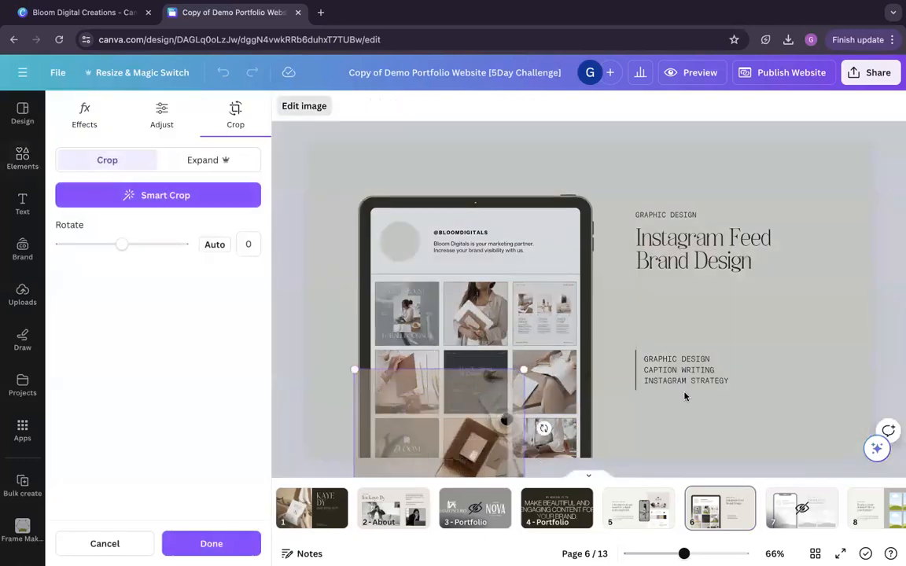
{"action": "left_click", "coordinate": [693, 414]}
{"action": "left_click", "coordinate": [738, 399]}
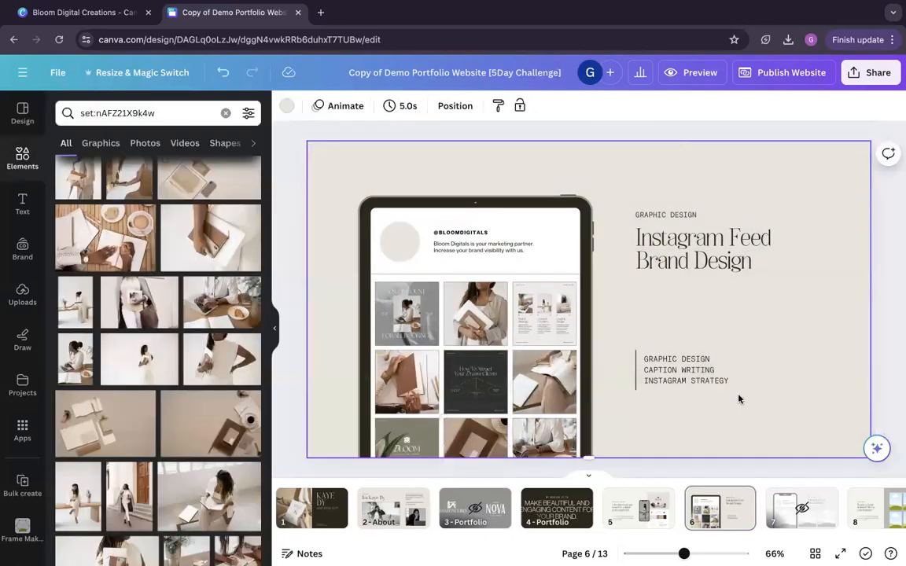
{"action": "left_click", "coordinate": [407, 247]}
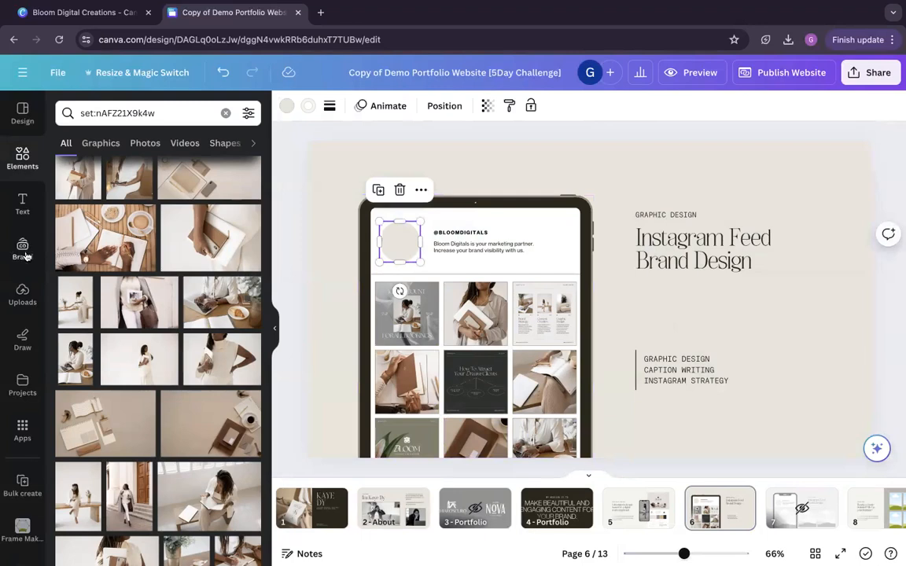
Add the brand kit's monogram logo and shrink it onto the tablet mockup's profile circle.
{"action": "left_click", "coordinate": [24, 296]}
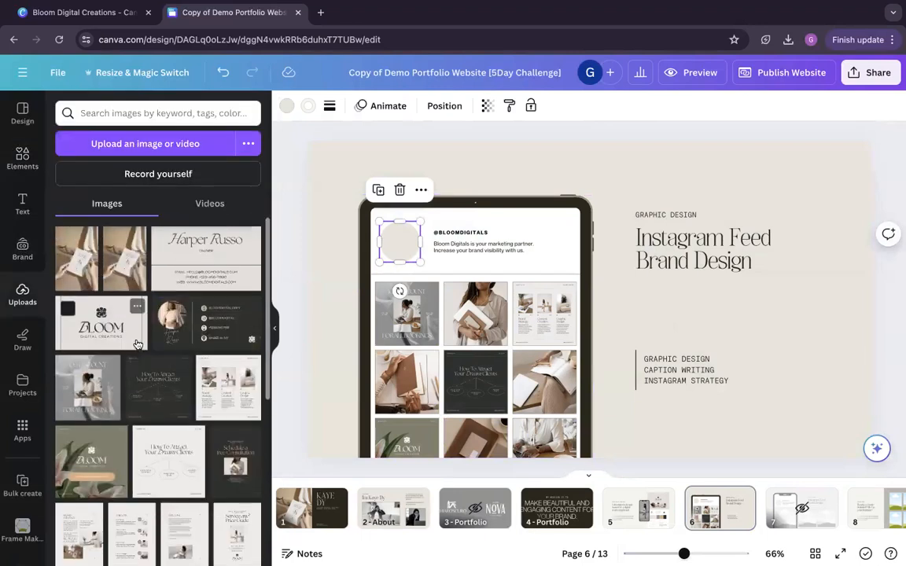
{"action": "left_click", "coordinate": [23, 249]}
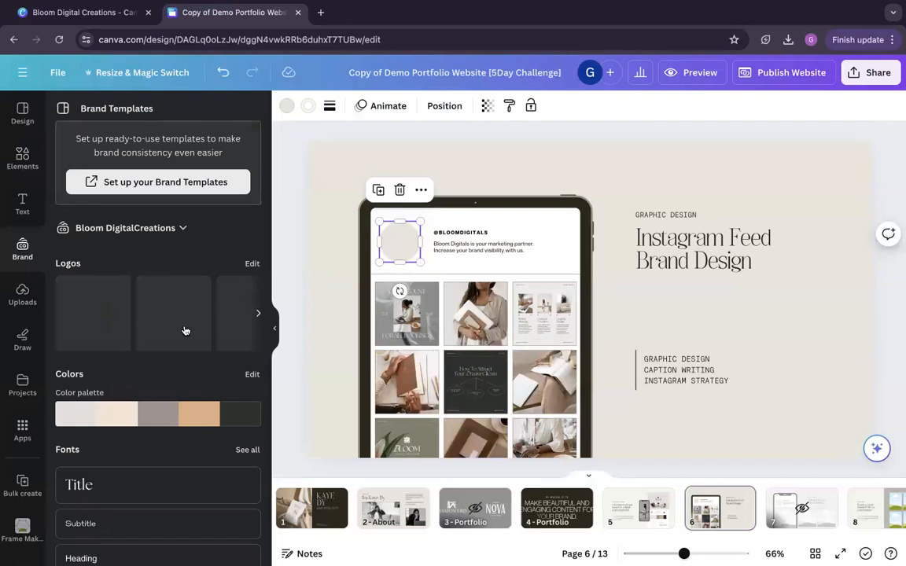
{"action": "left_click", "coordinate": [177, 323]}
{"action": "left_click_drag", "start_coordinate": [610, 281], "coordinate": [404, 266]}
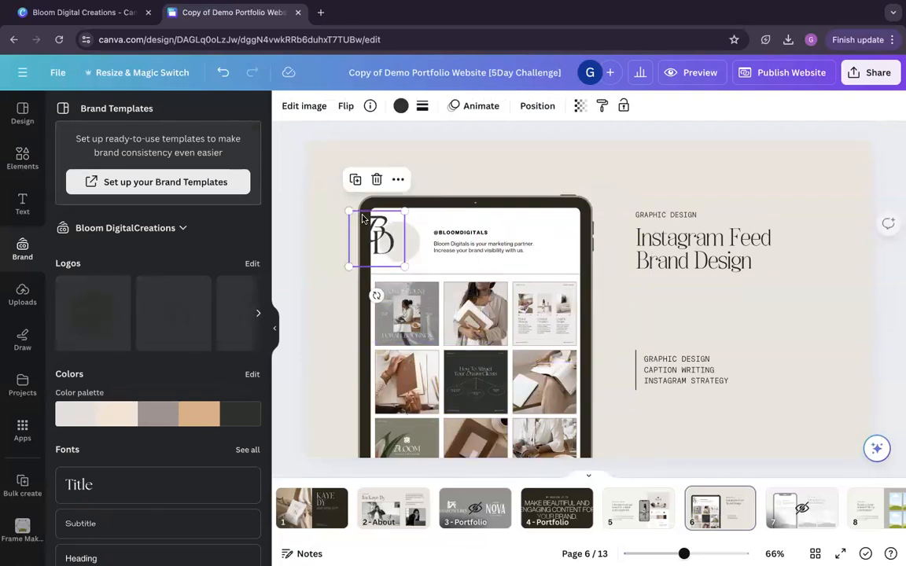
{"action": "left_click_drag", "start_coordinate": [351, 211], "coordinate": [369, 229]}
{"action": "left_click_drag", "start_coordinate": [387, 247], "coordinate": [398, 243]}
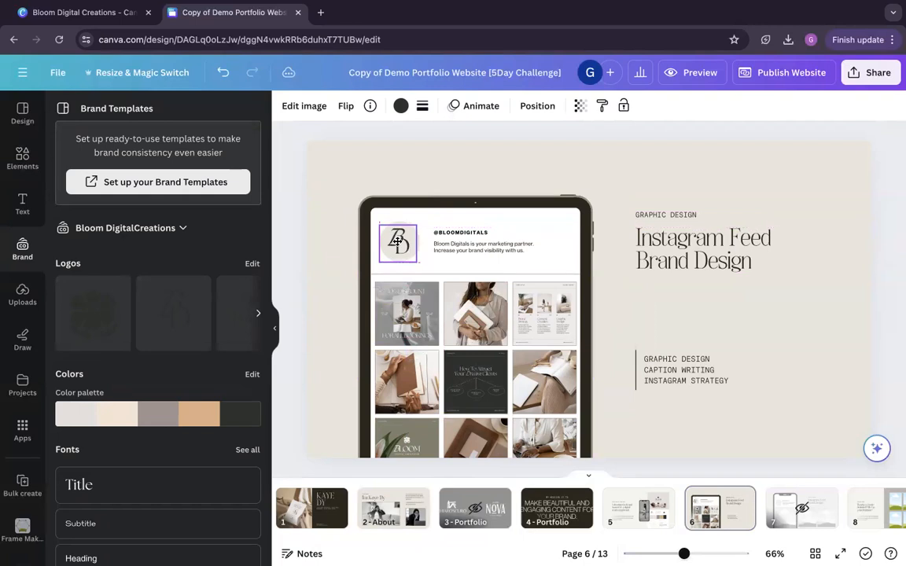
{"action": "left_click", "coordinate": [757, 340]}
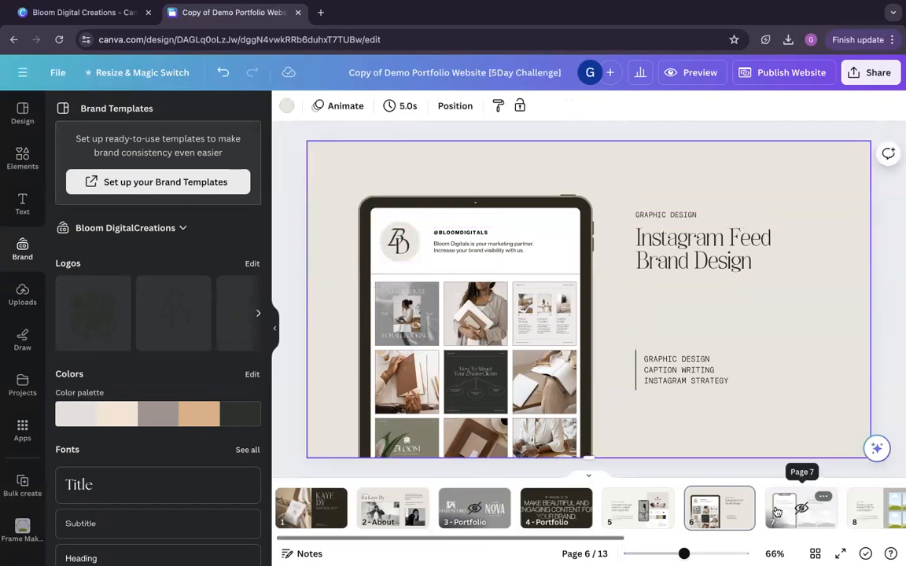
{"action": "scroll", "coordinate": [777, 510], "scroll_direction": "right", "scroll_amount": 3}
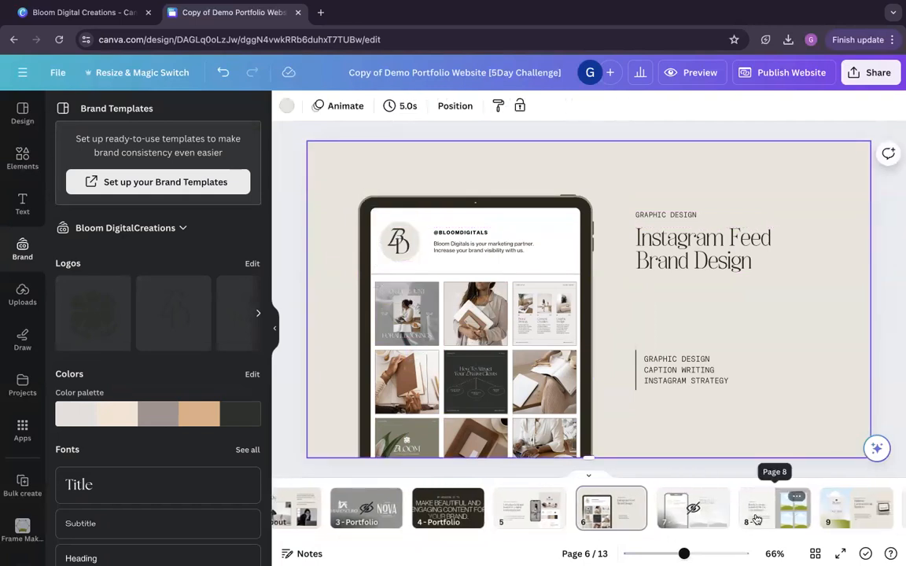
On page 7, place the brand logo on the phone's profile circle.
{"action": "left_click", "coordinate": [693, 508]}
{"action": "left_click", "coordinate": [465, 350]}
{"action": "key", "text": "Escape"}
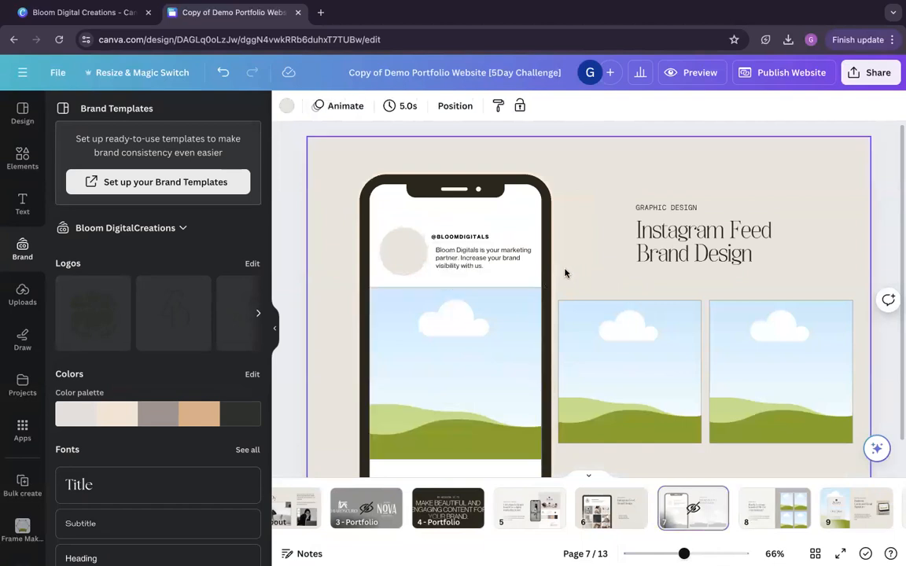
{"action": "left_click", "coordinate": [176, 313]}
{"action": "left_click_drag", "start_coordinate": [588, 318], "coordinate": [403, 255]}
Fill the phone feed with the discount graphic and the side frames with the Bloom graphic and services page.
{"action": "left_click", "coordinate": [22, 295]}
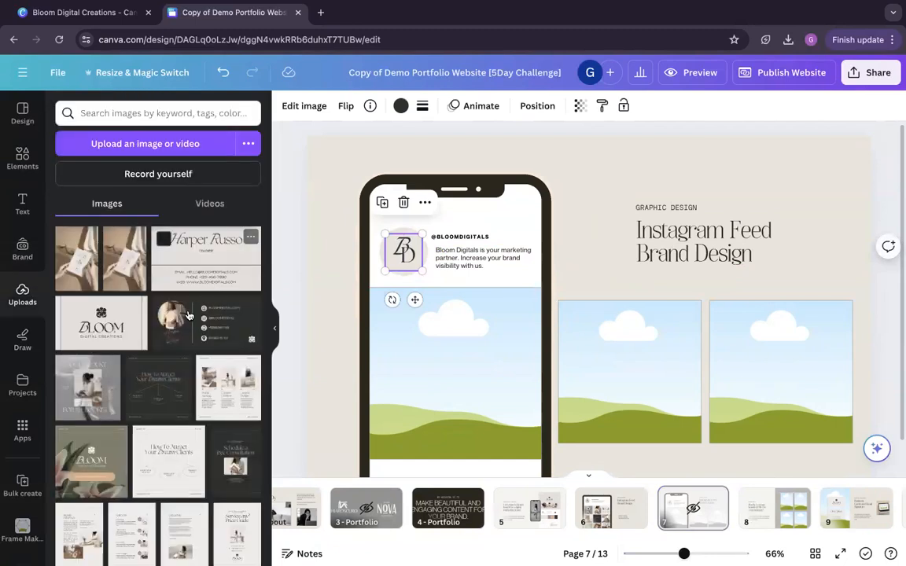
{"action": "left_click_drag", "start_coordinate": [121, 388], "coordinate": [448, 369]}
{"action": "left_click_drag", "start_coordinate": [91, 462], "coordinate": [755, 404]}
{"action": "left_click_drag", "start_coordinate": [218, 366], "coordinate": [592, 380]}
{"action": "left_click", "coordinate": [791, 220]}
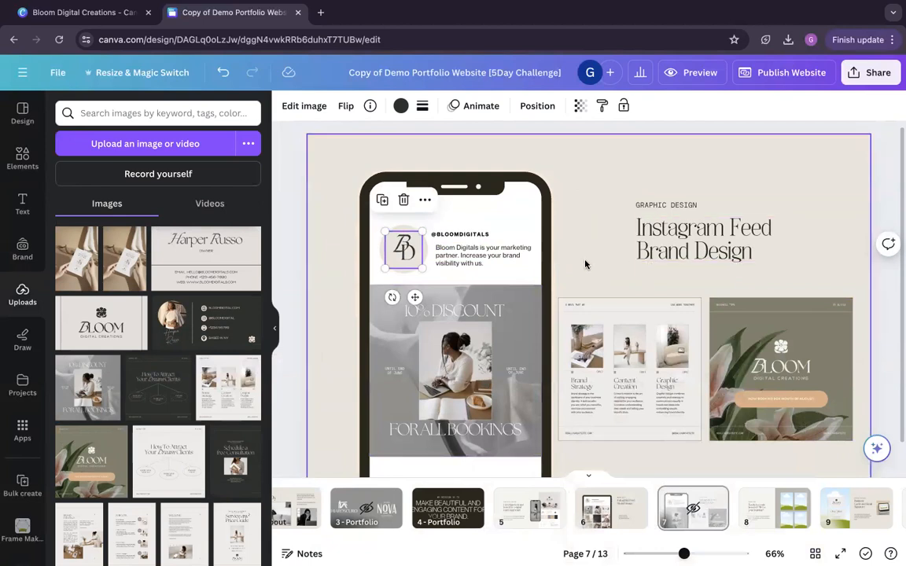
{"action": "scroll", "coordinate": [607, 353], "scroll_direction": "down", "scroll_amount": 1}
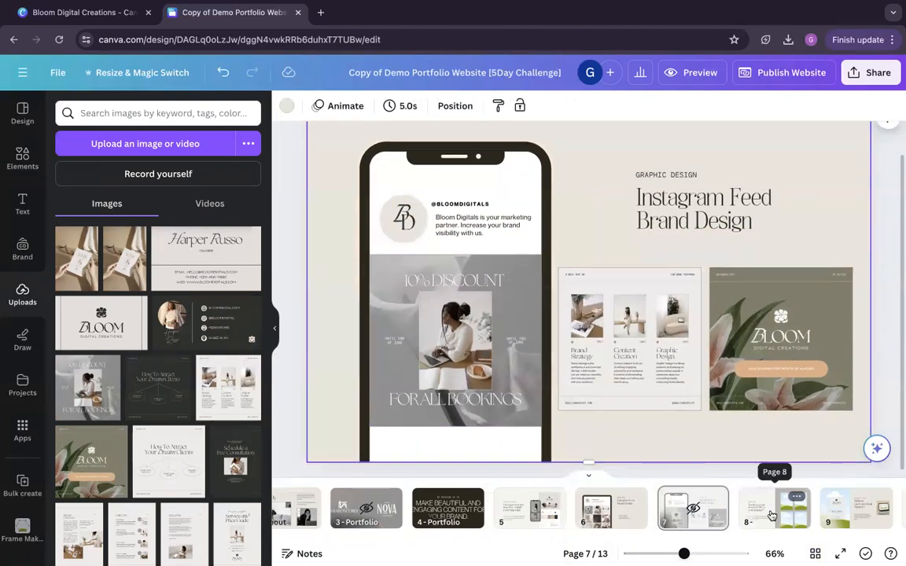
On page 8, fill the four frames with the Service and Price Guide, Welcome, services and Schedule a Free Consultation pages.
{"action": "left_click", "coordinate": [775, 511]}
{"action": "scroll", "coordinate": [542, 429], "scroll_direction": "up", "scroll_amount": 1}
{"action": "scroll", "coordinate": [541, 427], "scroll_direction": "down", "scroll_amount": 1}
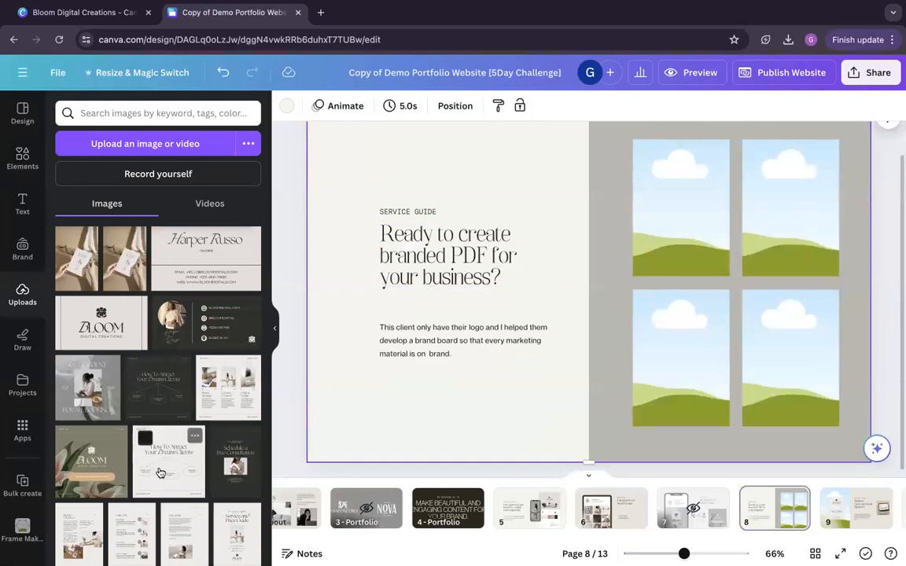
{"action": "scroll", "coordinate": [158, 470], "scroll_direction": "down", "scroll_amount": 1}
{"action": "scroll", "coordinate": [126, 442], "scroll_direction": "down", "scroll_amount": 1}
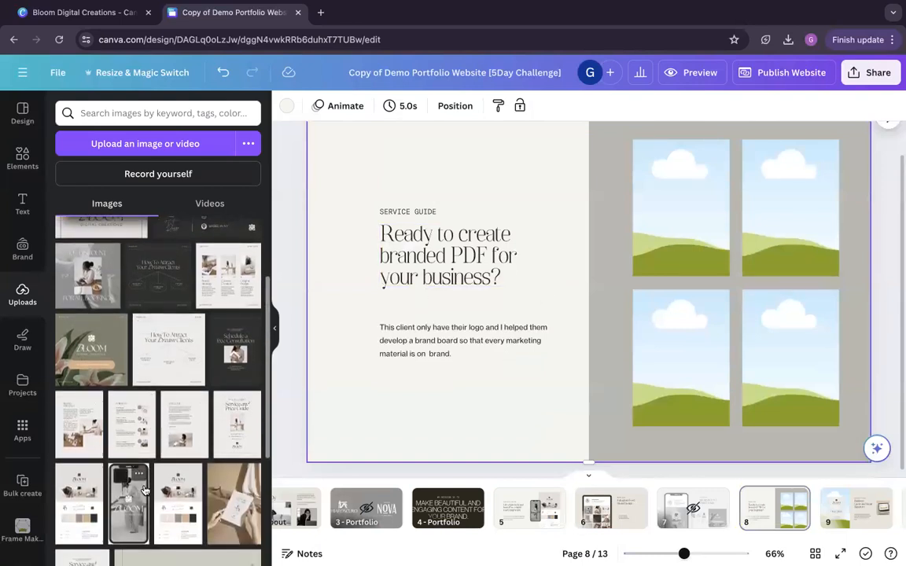
{"action": "left_click_drag", "start_coordinate": [390, 364], "coordinate": [673, 198]}
{"action": "left_click_drag", "start_coordinate": [186, 445], "coordinate": [767, 197]}
{"action": "left_click_drag", "start_coordinate": [122, 444], "coordinate": [681, 358]}
{"action": "left_click_drag", "start_coordinate": [753, 351], "coordinate": [779, 350]}
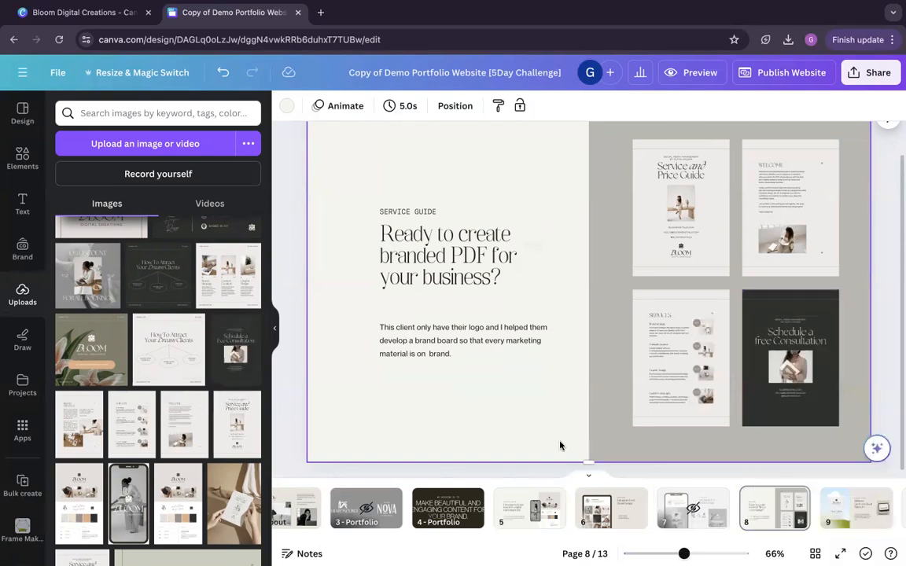
{"action": "scroll", "coordinate": [755, 508], "scroll_direction": "right", "scroll_amount": 3}
On page 9, replace the card images with the Bloom logo design and the real contact card.
{"action": "left_click", "coordinate": [729, 507]}
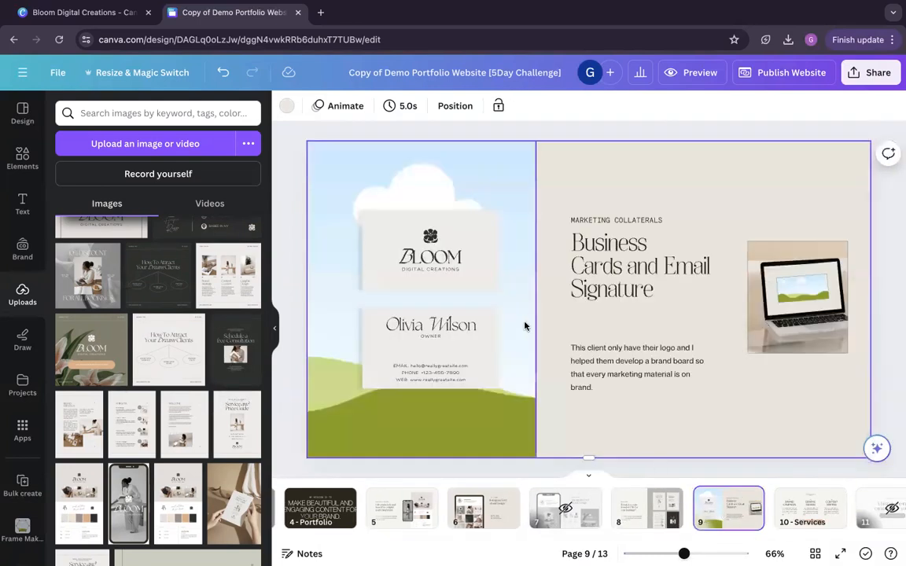
{"action": "left_click", "coordinate": [671, 408]}
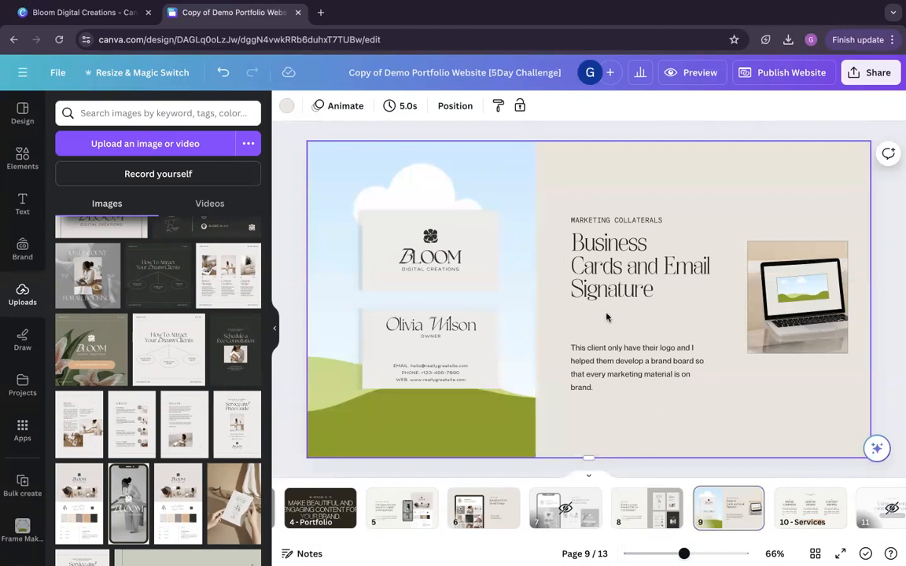
{"action": "left_click", "coordinate": [801, 289]}
{"action": "left_click", "coordinate": [773, 402]}
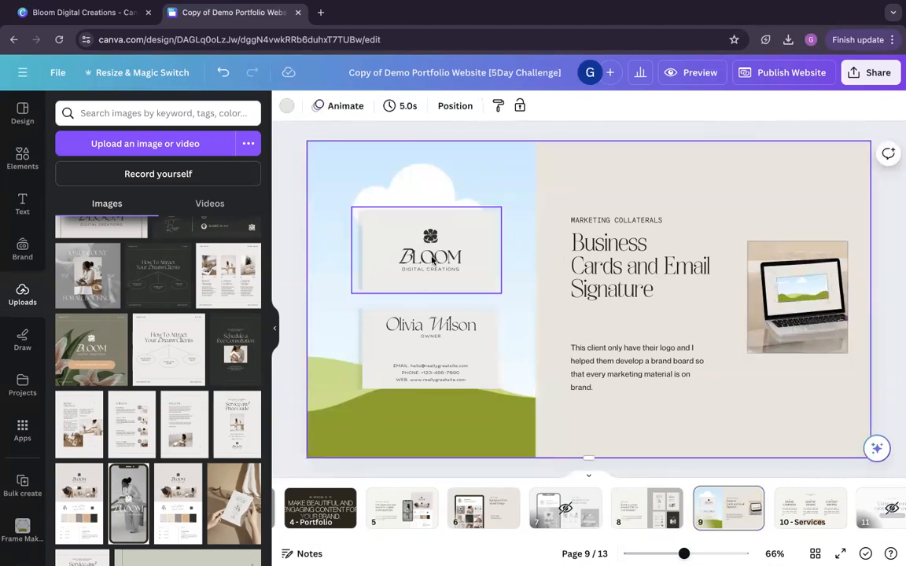
{"action": "left_click", "coordinate": [432, 259]}
{"action": "scroll", "coordinate": [186, 489], "scroll_direction": "up", "scroll_amount": 3}
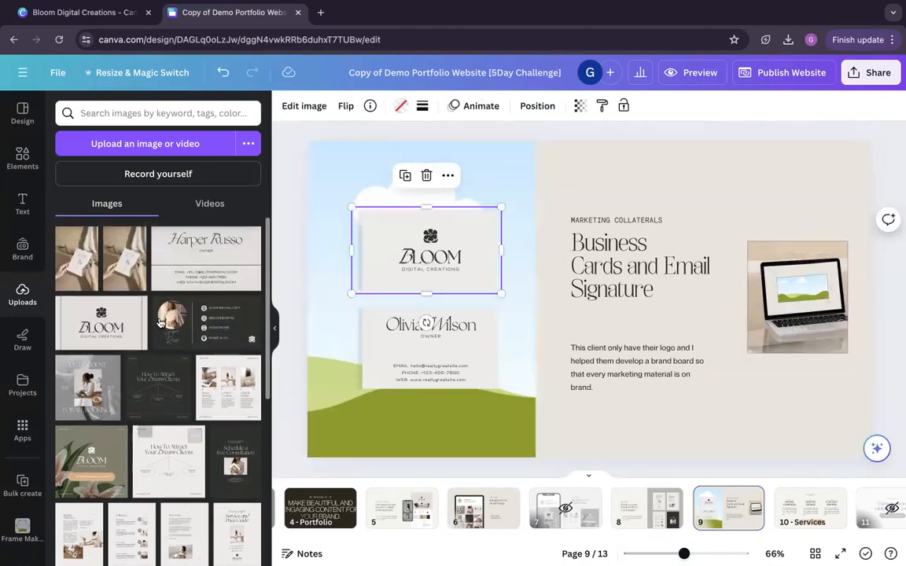
{"action": "left_click_drag", "start_coordinate": [107, 319], "coordinate": [439, 261]}
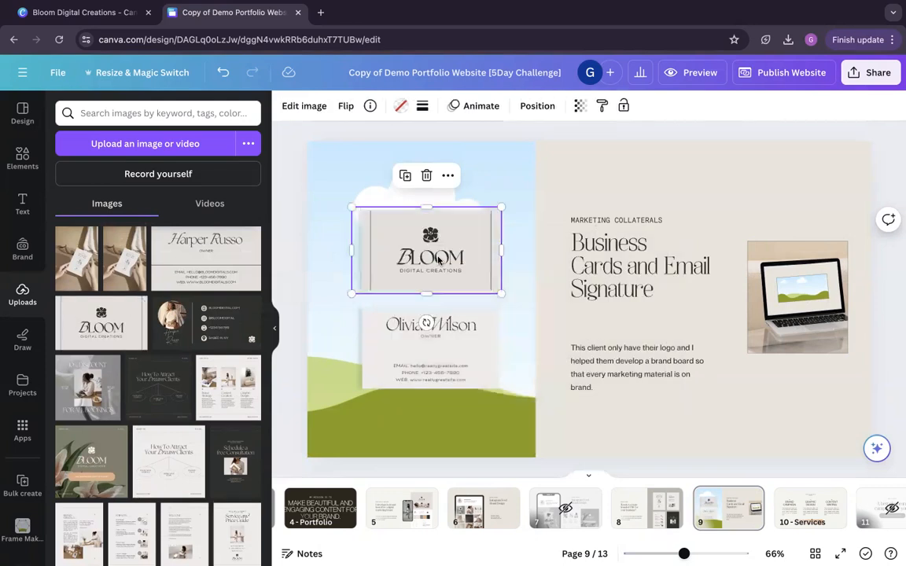
{"action": "left_click_drag", "start_coordinate": [213, 260], "coordinate": [425, 323]}
Try several stock photos, starting with the woman-at-desk photo, in the left background frame.
{"action": "left_click", "coordinate": [501, 424]}
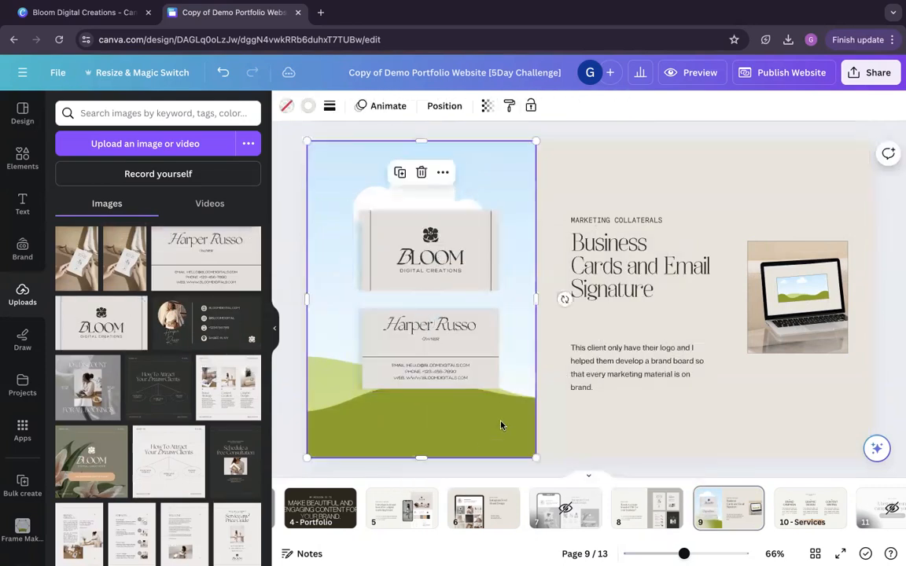
{"action": "left_click", "coordinate": [22, 157]}
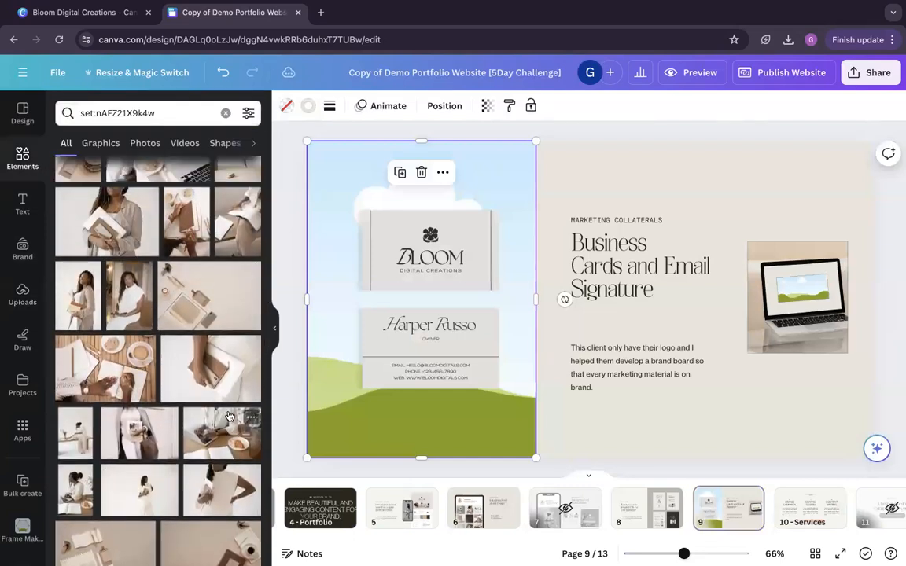
{"action": "scroll", "coordinate": [221, 417], "scroll_direction": "down", "scroll_amount": 3}
{"action": "left_click_drag", "start_coordinate": [69, 317], "coordinate": [339, 374]}
{"action": "scroll", "coordinate": [215, 414], "scroll_direction": "down", "scroll_amount": 6}
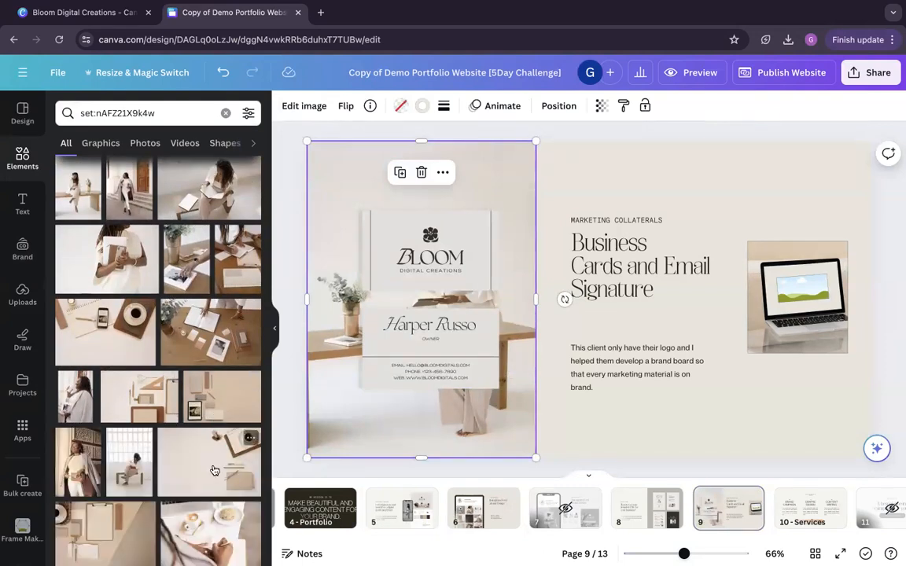
{"action": "left_click_drag", "start_coordinate": [196, 472], "coordinate": [395, 449]}
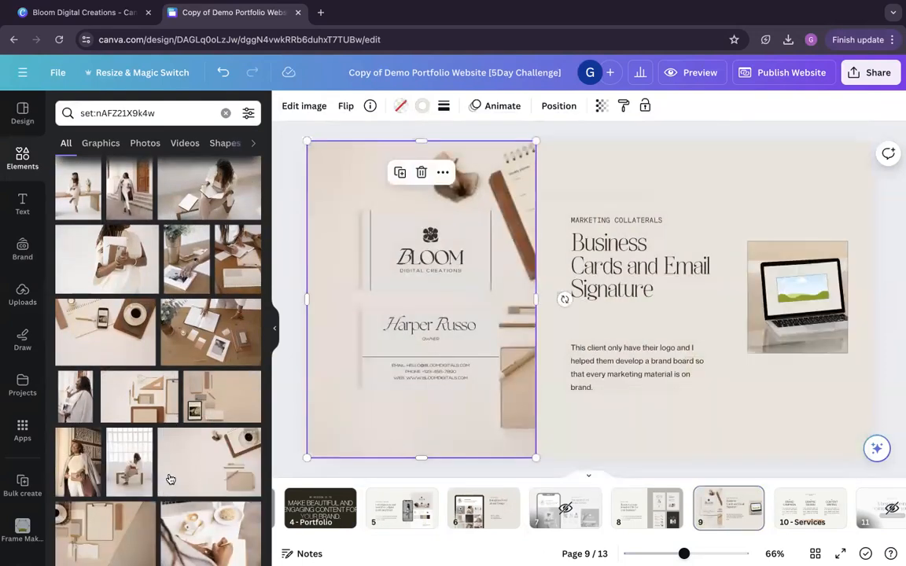
{"action": "scroll", "coordinate": [170, 481], "scroll_direction": "down", "scroll_amount": 3}
{"action": "scroll", "coordinate": [170, 481], "scroll_direction": "down", "scroll_amount": 6}
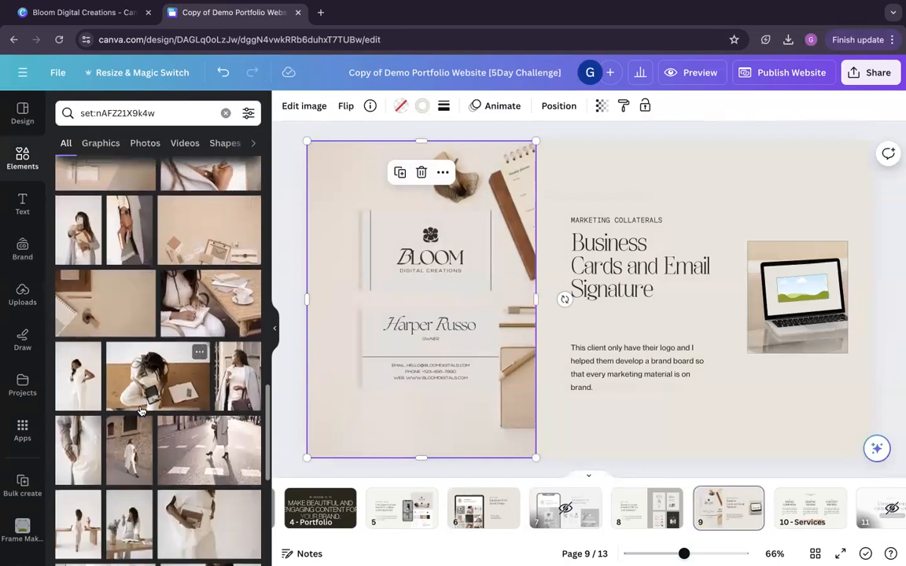
{"action": "left_click_drag", "start_coordinate": [132, 368], "coordinate": [417, 330]}
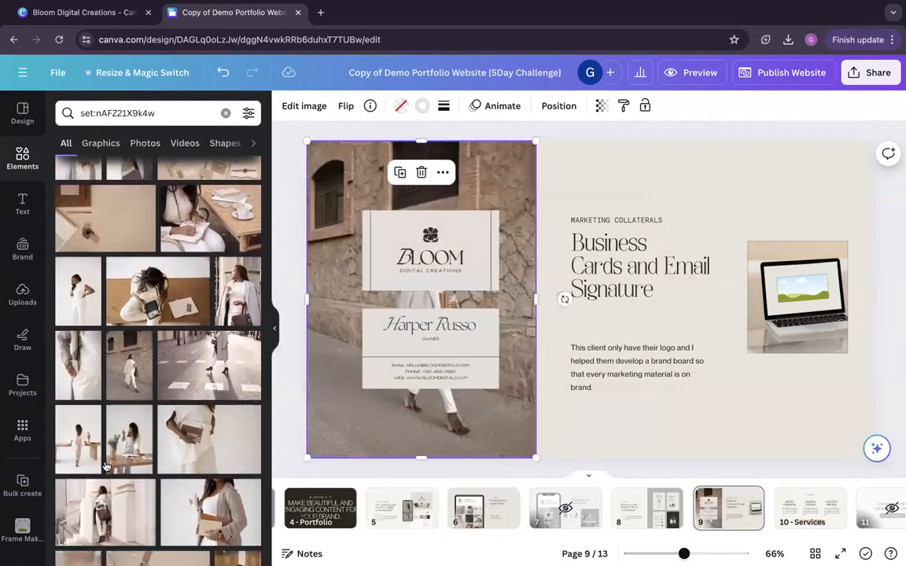
{"action": "scroll", "coordinate": [115, 464], "scroll_direction": "down", "scroll_amount": 1}
Fill the background frame with the desk scene photo from recently used images.
{"action": "left_click", "coordinate": [23, 154]}
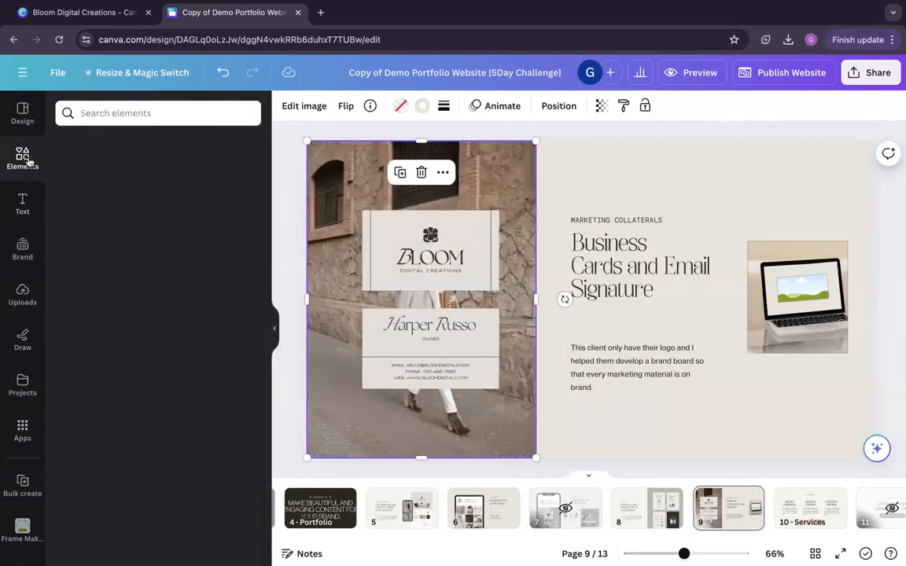
{"action": "left_click", "coordinate": [245, 179]}
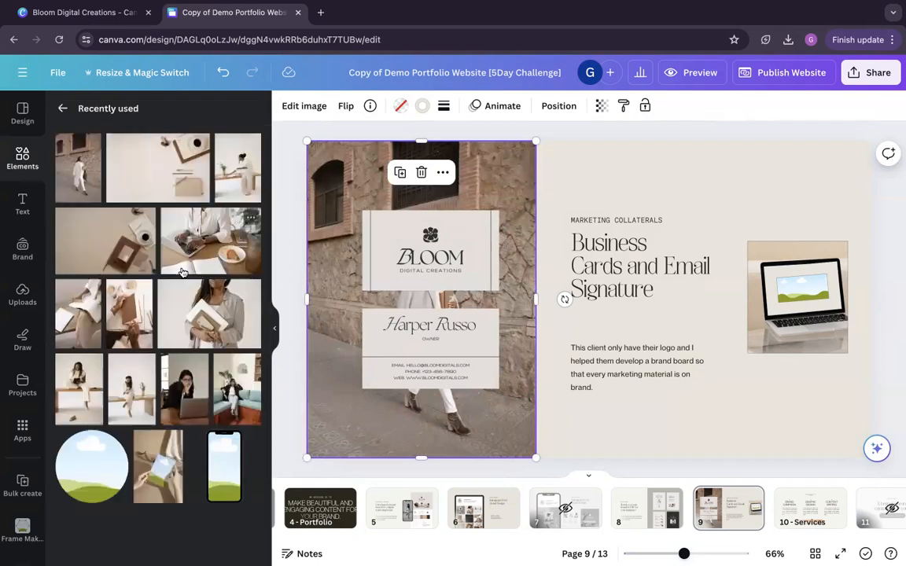
{"action": "scroll", "coordinate": [182, 277], "scroll_direction": "down", "scroll_amount": 2}
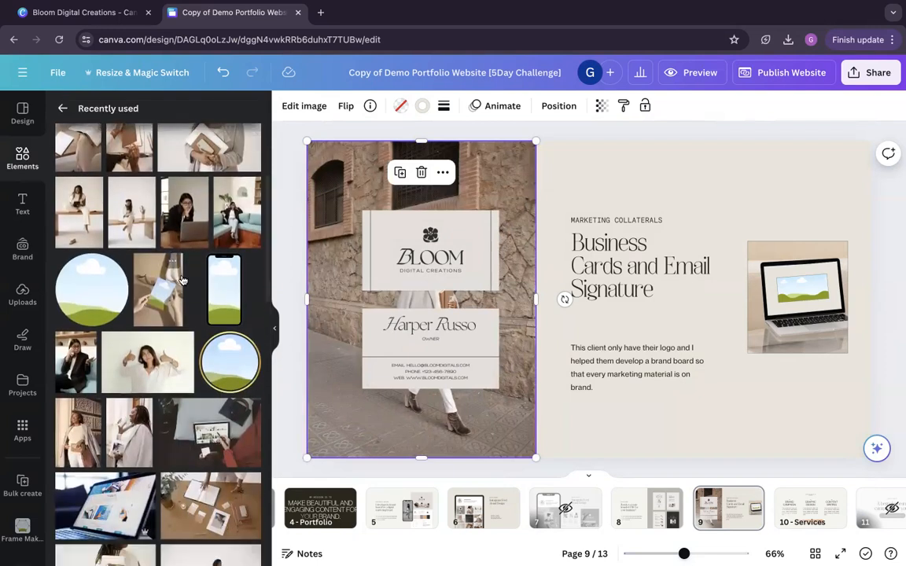
{"action": "scroll", "coordinate": [180, 280], "scroll_direction": "up", "scroll_amount": 2}
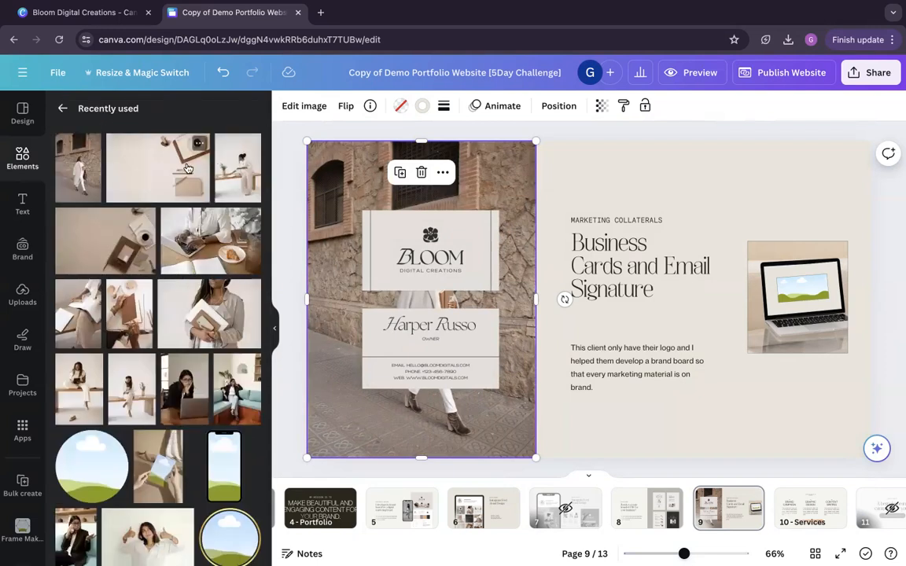
{"action": "left_click_drag", "start_coordinate": [239, 181], "coordinate": [358, 195]}
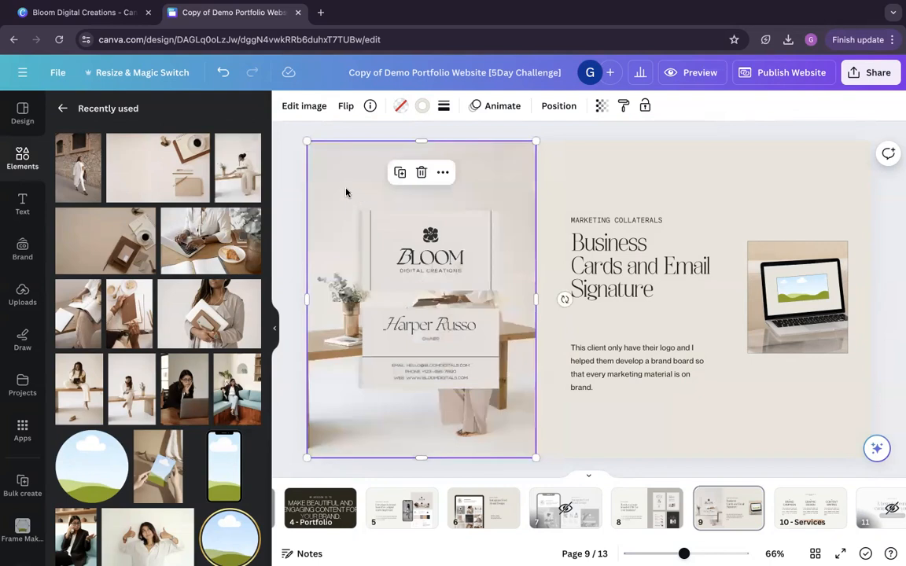
Make the background photo greyscale by setting Saturation to -100.
{"action": "double_click", "coordinate": [346, 190]}
{"action": "left_click", "coordinate": [616, 181]}
{"action": "left_click", "coordinate": [309, 110]}
{"action": "left_click", "coordinate": [163, 118]}
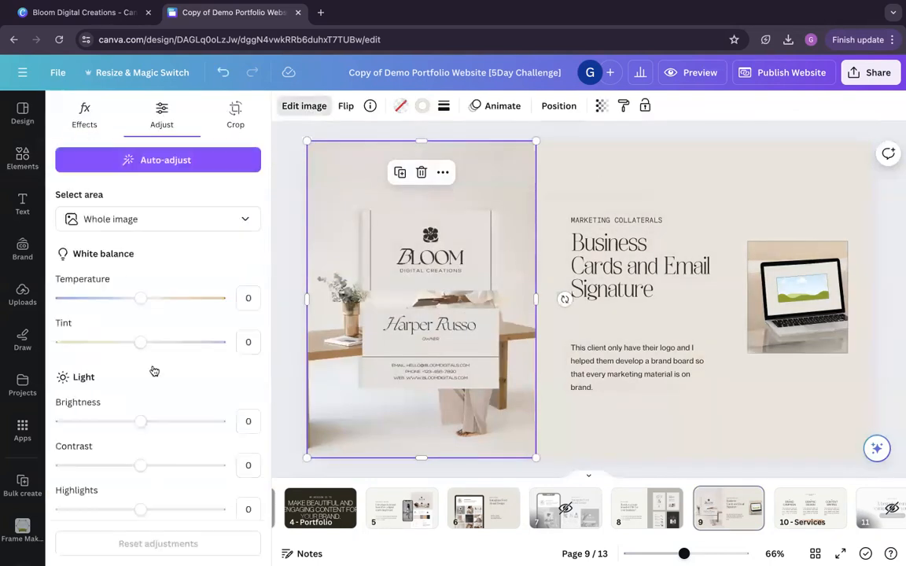
{"action": "scroll", "coordinate": [153, 371], "scroll_direction": "down", "scroll_amount": 4}
{"action": "scroll", "coordinate": [137, 336], "scroll_direction": "down", "scroll_amount": 3}
{"action": "left_click_drag", "start_coordinate": [140, 412], "coordinate": [15, 424]}
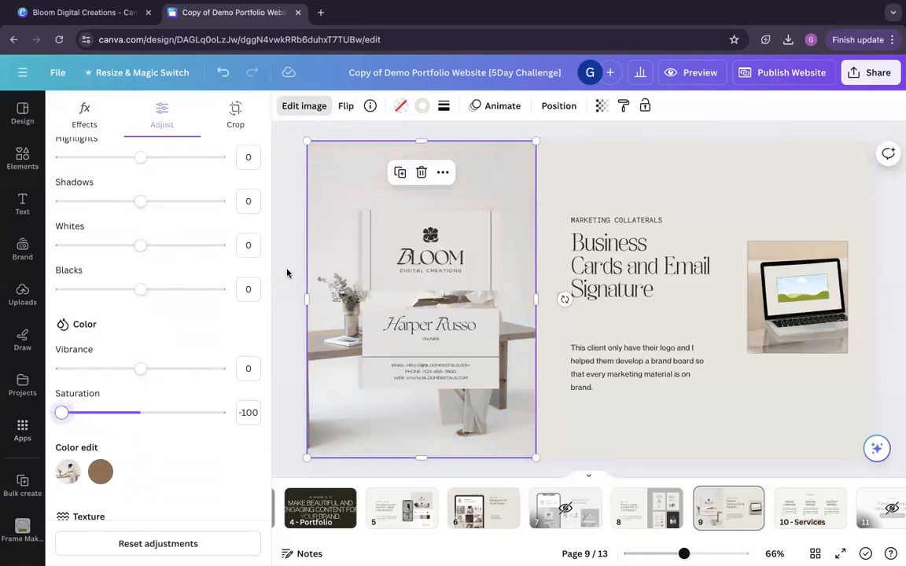
{"action": "left_click", "coordinate": [599, 172]}
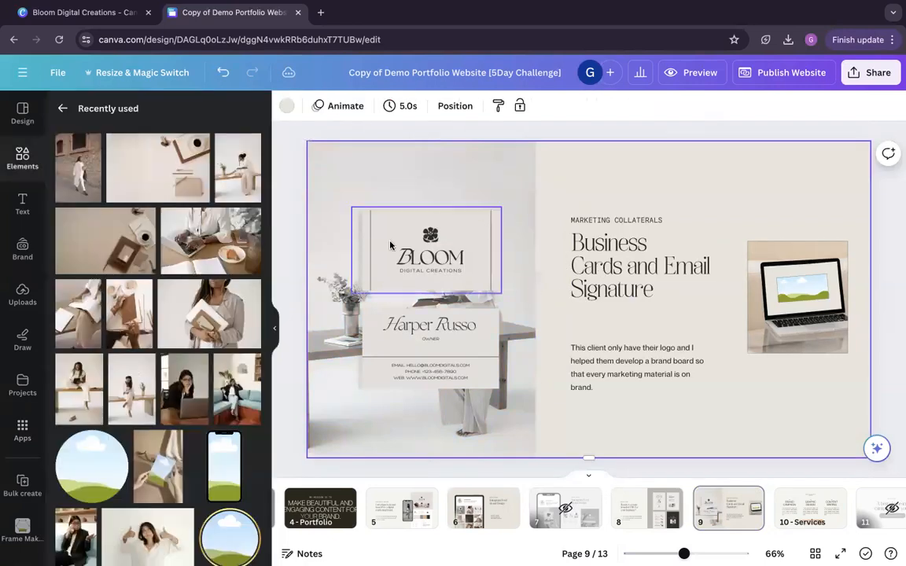
Swap in the flower photo and crop it enlarged, shifted up and left.
{"action": "left_click", "coordinate": [516, 338]}
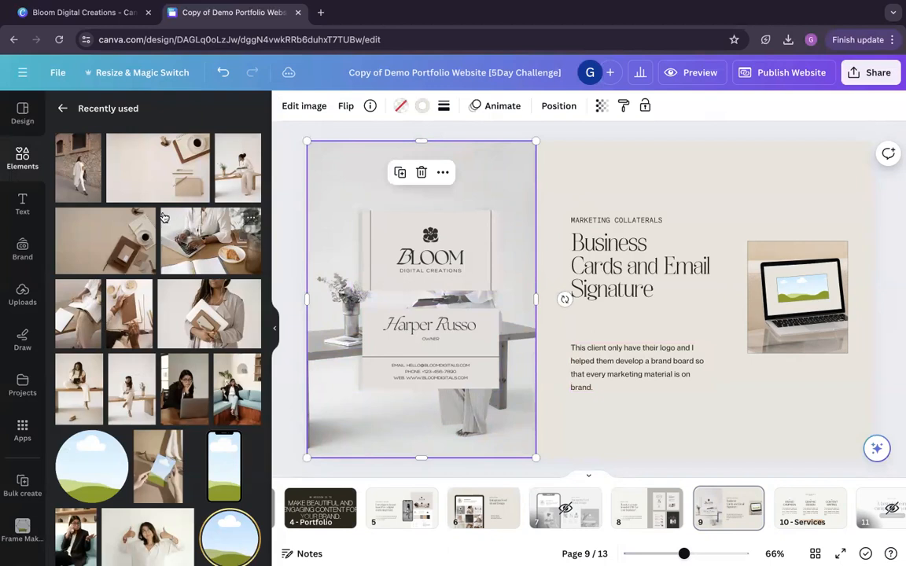
{"action": "scroll", "coordinate": [168, 330], "scroll_direction": "down", "scroll_amount": 5}
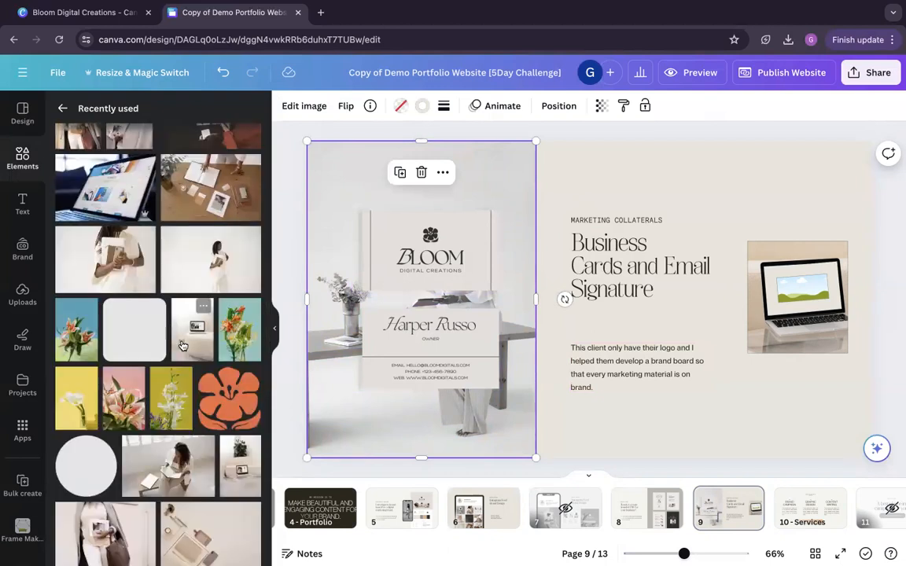
{"action": "left_click_drag", "start_coordinate": [246, 336], "coordinate": [310, 297]}
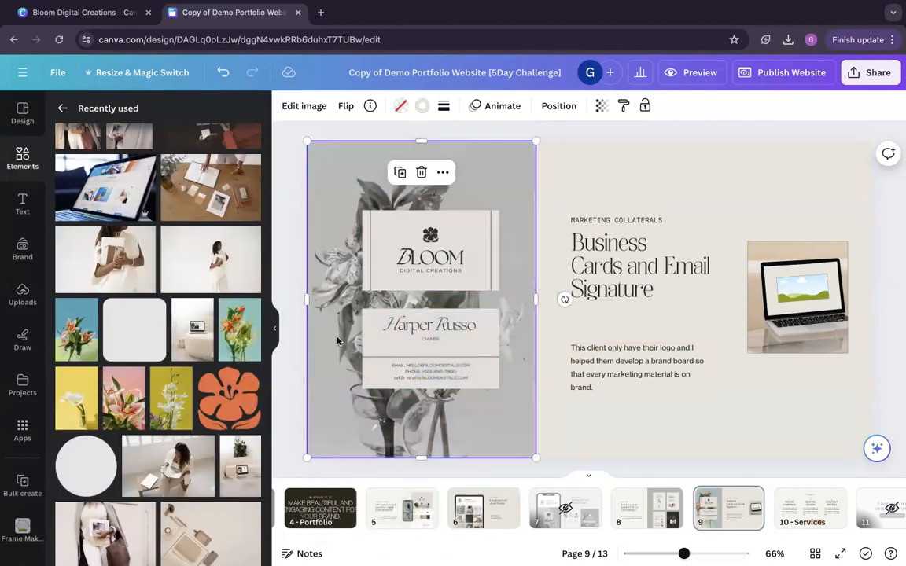
{"action": "double_click", "coordinate": [465, 409]}
{"action": "left_click_drag", "start_coordinate": [541, 472], "coordinate": [622, 564]}
{"action": "left_click_drag", "start_coordinate": [482, 296], "coordinate": [455, 238]}
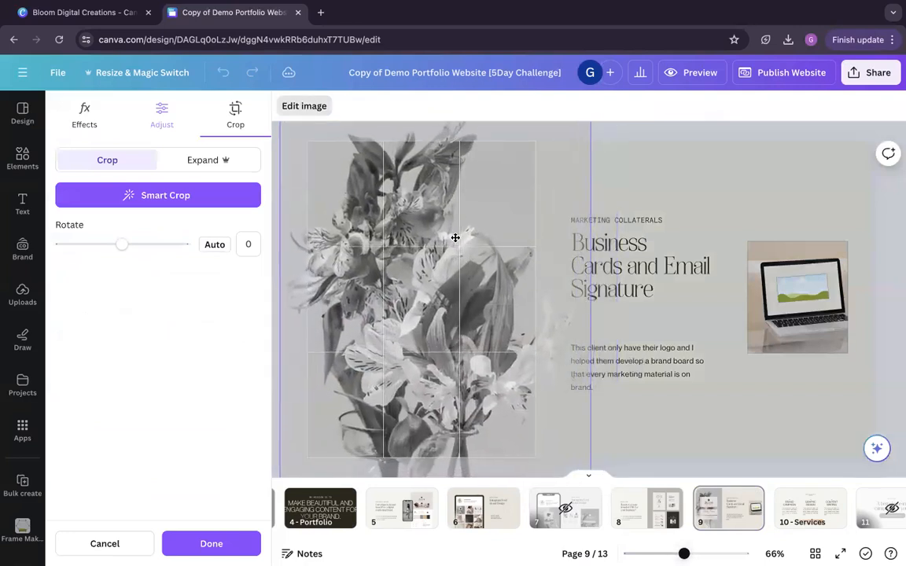
{"action": "left_click", "coordinate": [733, 347]}
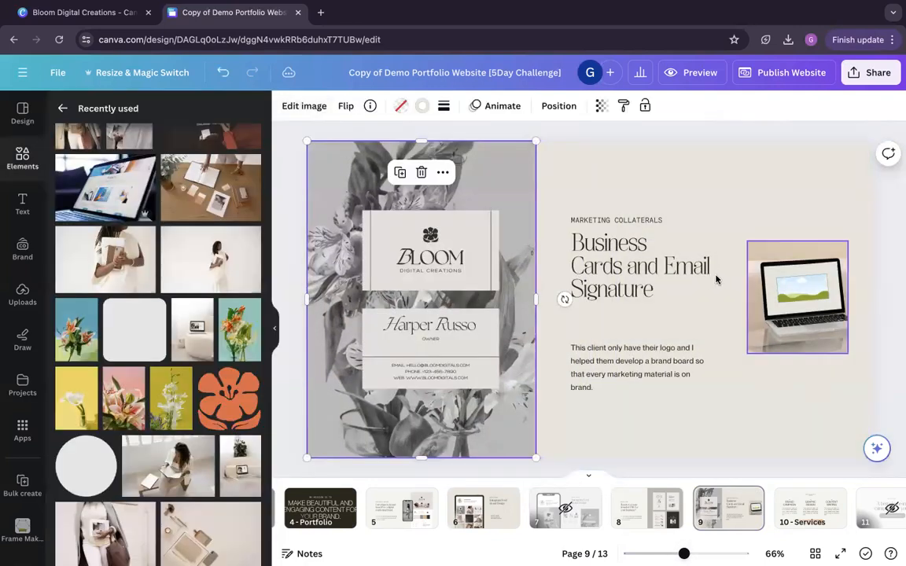
{"action": "left_click", "coordinate": [794, 291]}
{"action": "scroll", "coordinate": [793, 291], "scroll_direction": "up", "scroll_amount": 5}
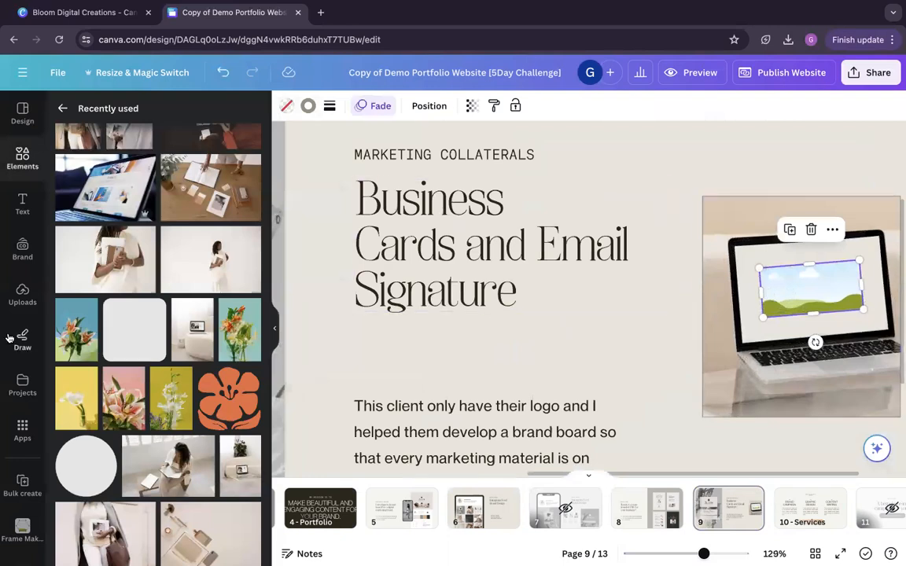
Put the contact card design on page 9's laptop screen.
{"action": "left_click", "coordinate": [23, 296]}
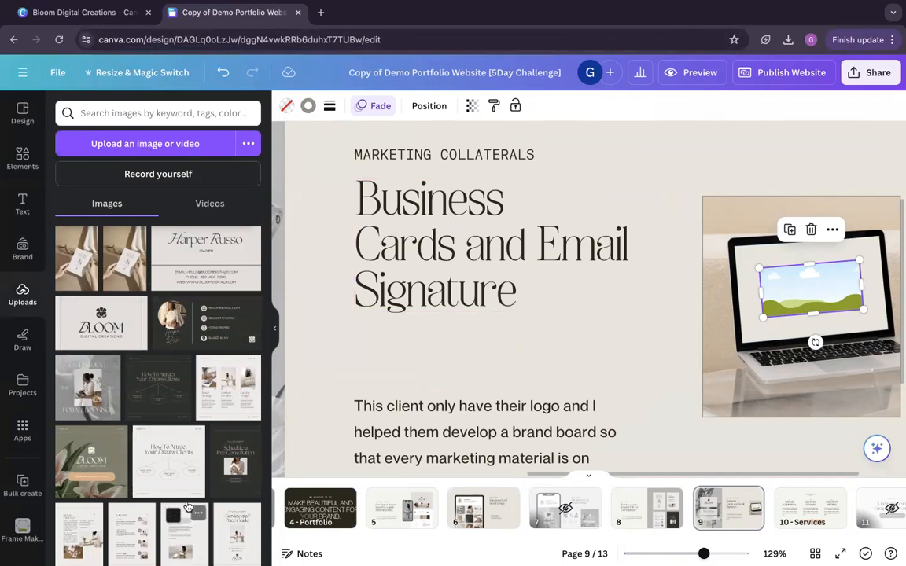
{"action": "left_click_drag", "start_coordinate": [218, 329], "coordinate": [730, 329]}
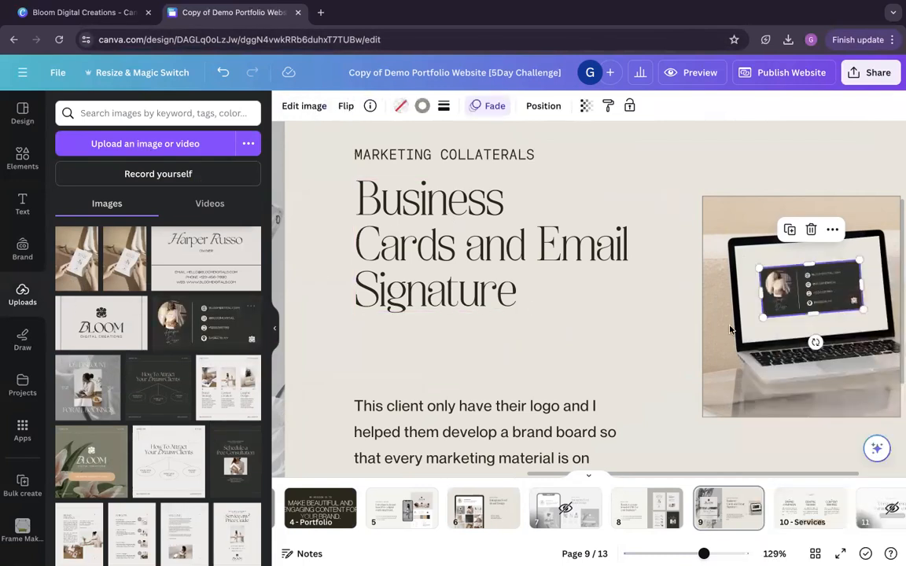
{"action": "left_click", "coordinate": [601, 368]}
{"action": "scroll", "coordinate": [601, 368], "scroll_direction": "down", "scroll_amount": 6}
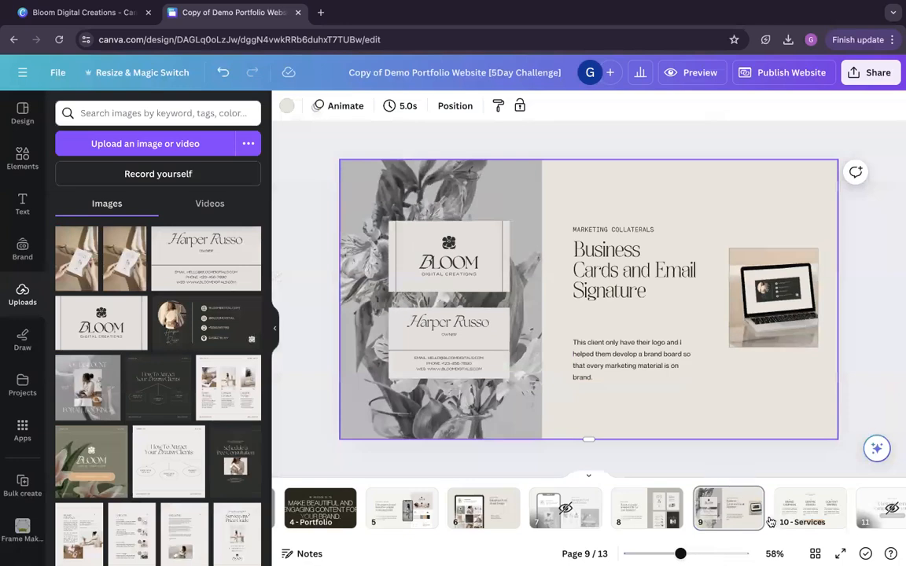
Compare the Services page's orange consultation button with page 11's consultation button.
{"action": "left_click", "coordinate": [776, 522]}
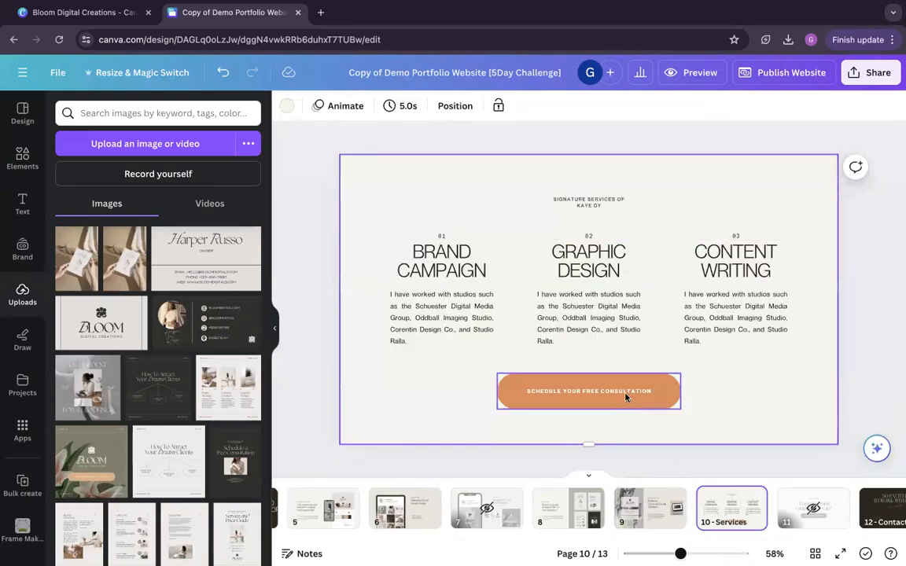
{"action": "left_click", "coordinate": [815, 509]}
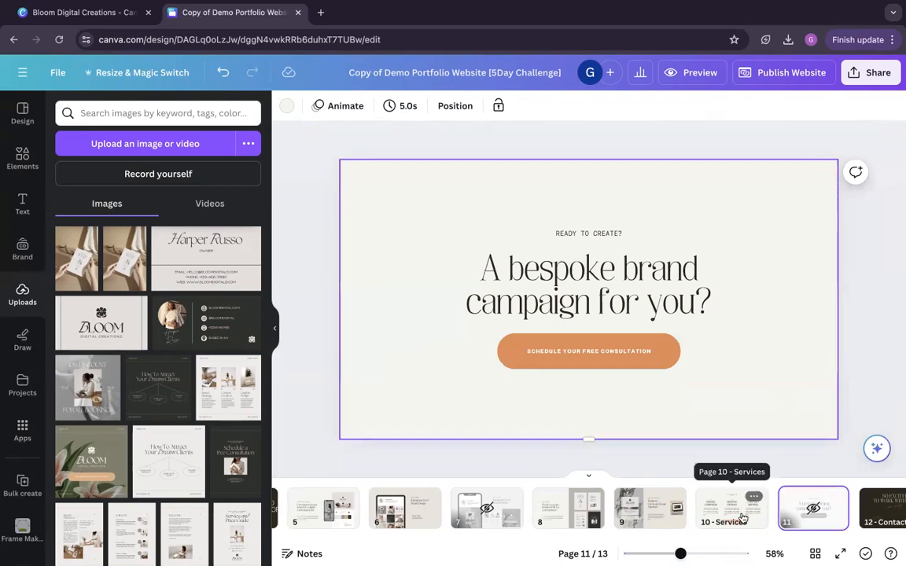
{"action": "left_click", "coordinate": [743, 518]}
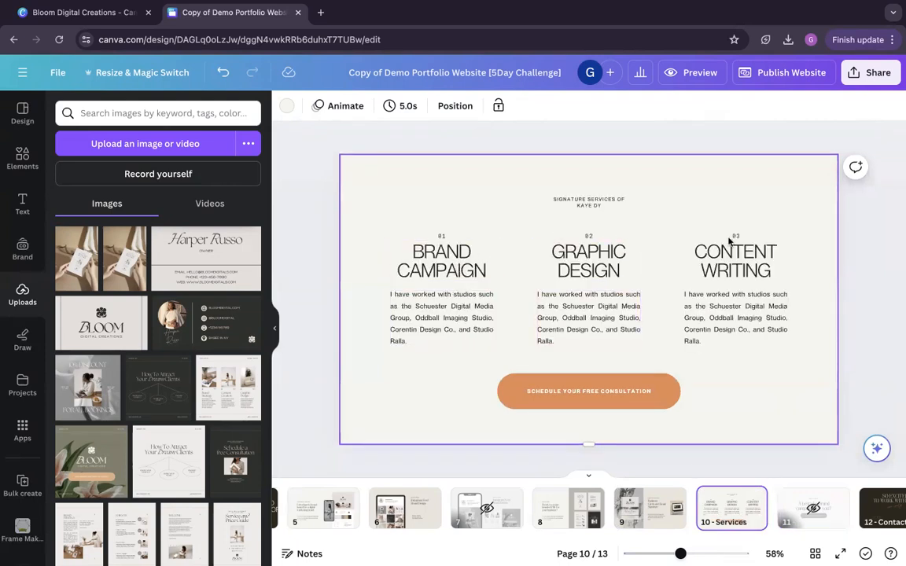
{"action": "left_click", "coordinate": [665, 400]}
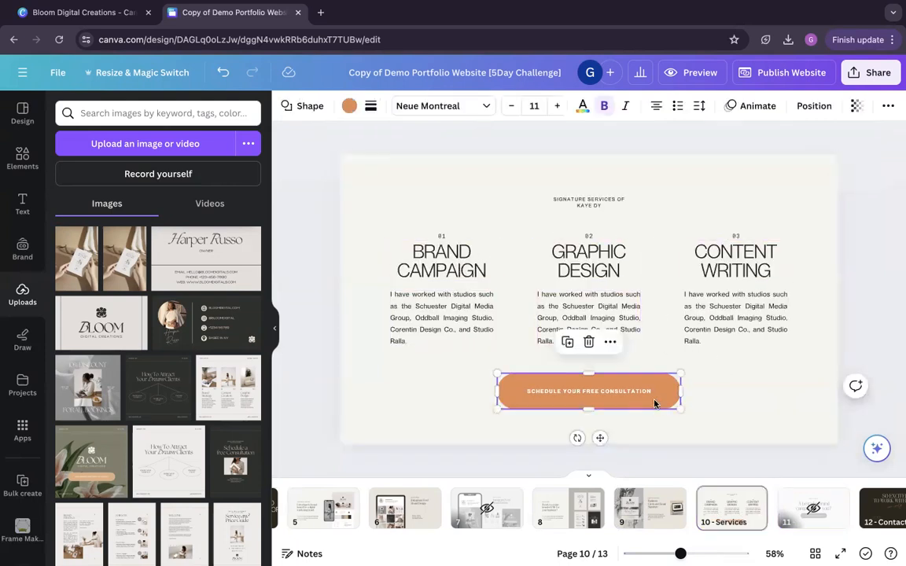
{"action": "left_click", "coordinate": [810, 508]}
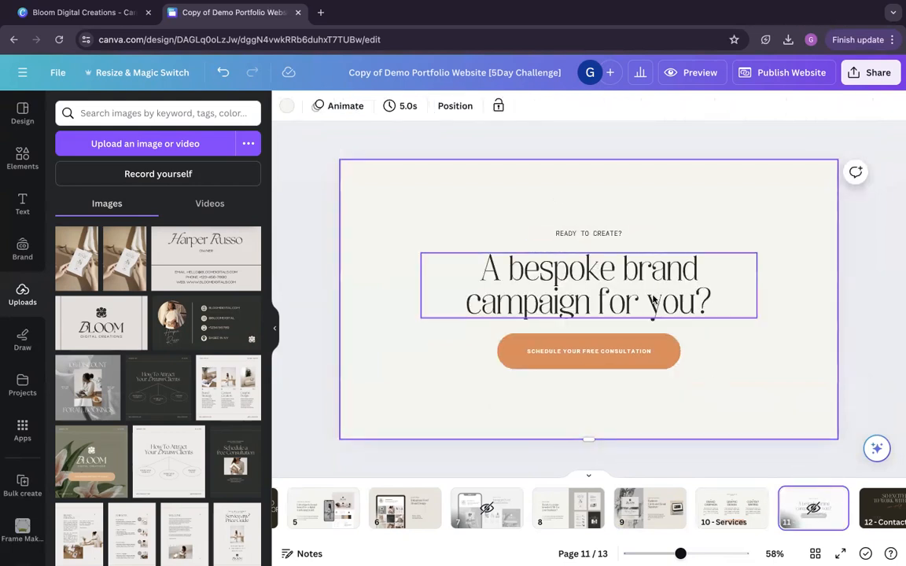
{"action": "left_click", "coordinate": [742, 358]}
{"action": "left_click", "coordinate": [634, 361]}
{"action": "left_click", "coordinate": [685, 395]}
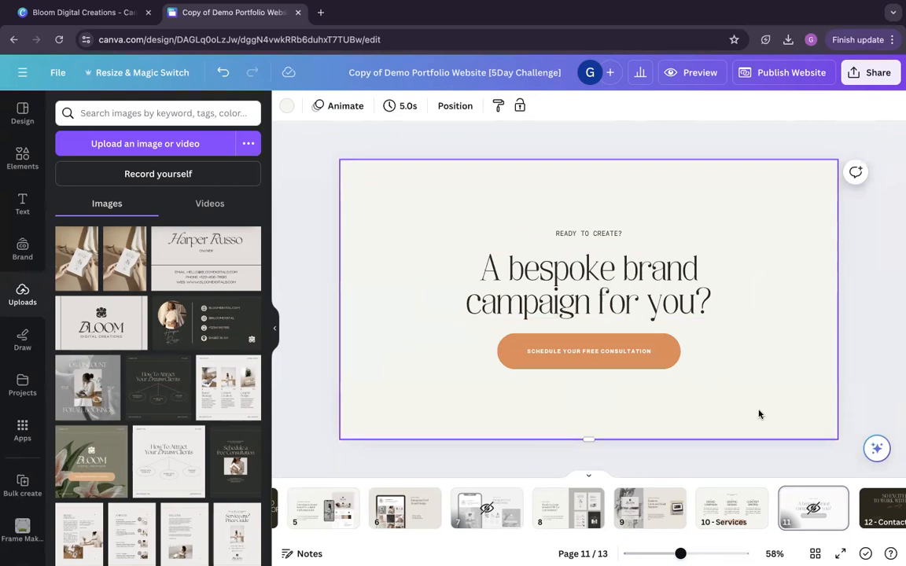
On the Contact Me page, retype the script sign-off with the owner's name.
{"action": "scroll", "coordinate": [790, 521], "scroll_direction": "right", "scroll_amount": 3}
{"action": "left_click", "coordinate": [790, 521]}
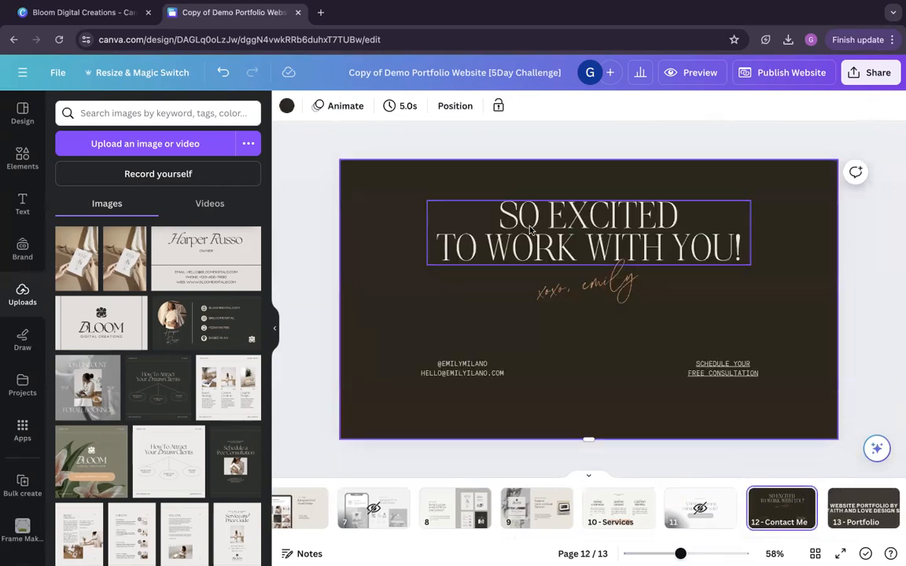
{"action": "left_click", "coordinate": [600, 287]}
{"action": "left_click", "coordinate": [603, 289]}
{"action": "double_click", "coordinate": [608, 289]}
{"action": "type", "text": "kaye"}
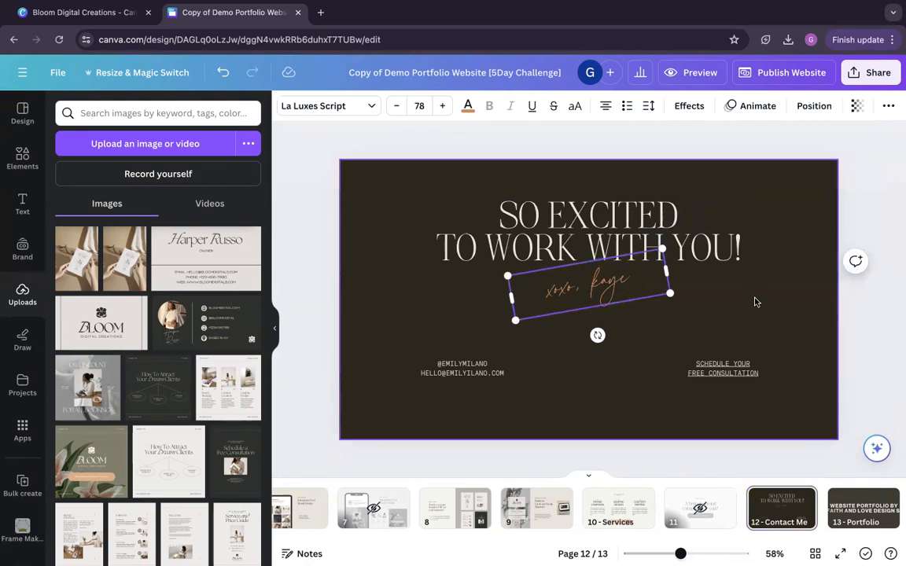
{"action": "left_click", "coordinate": [408, 315]}
Replace all matches of the template's social handle using Find and Replace.
{"action": "left_click", "coordinate": [479, 364]}
{"action": "double_click", "coordinate": [481, 364]}
{"action": "key", "text": "ctrl+f"}
{"action": "key", "text": "ctrl+v"}
{"action": "triple_click", "coordinate": [779, 176]}
{"action": "key", "text": "ctrl+v"}
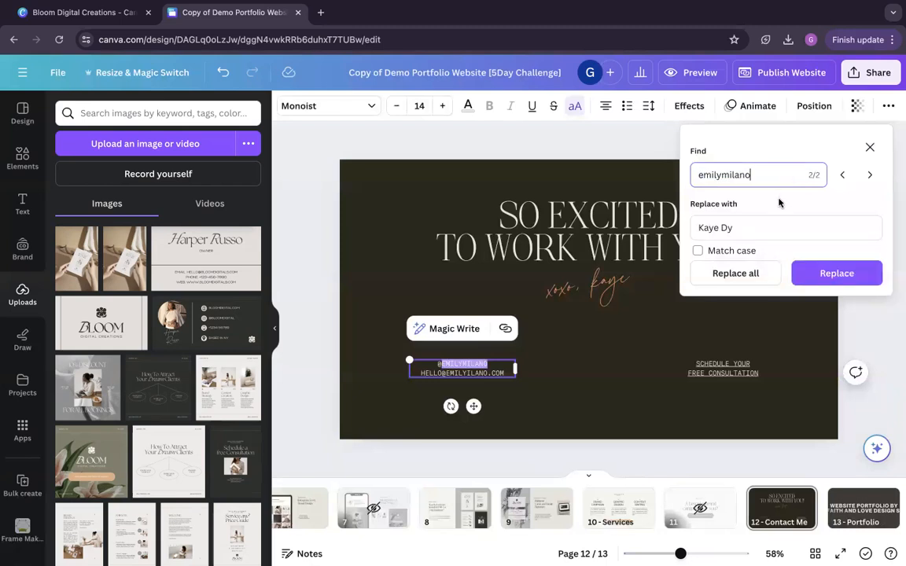
{"action": "triple_click", "coordinate": [777, 227]}
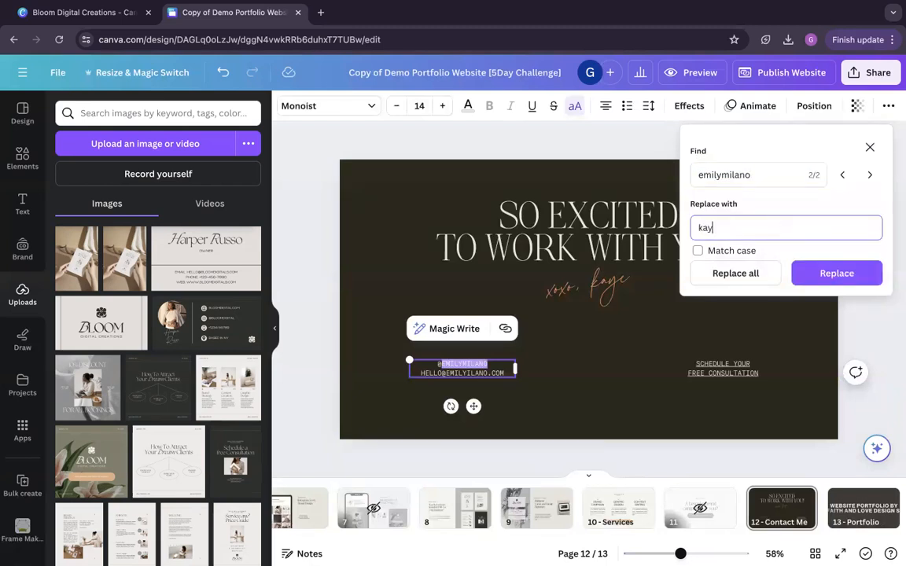
{"action": "left_click", "coordinate": [749, 272]}
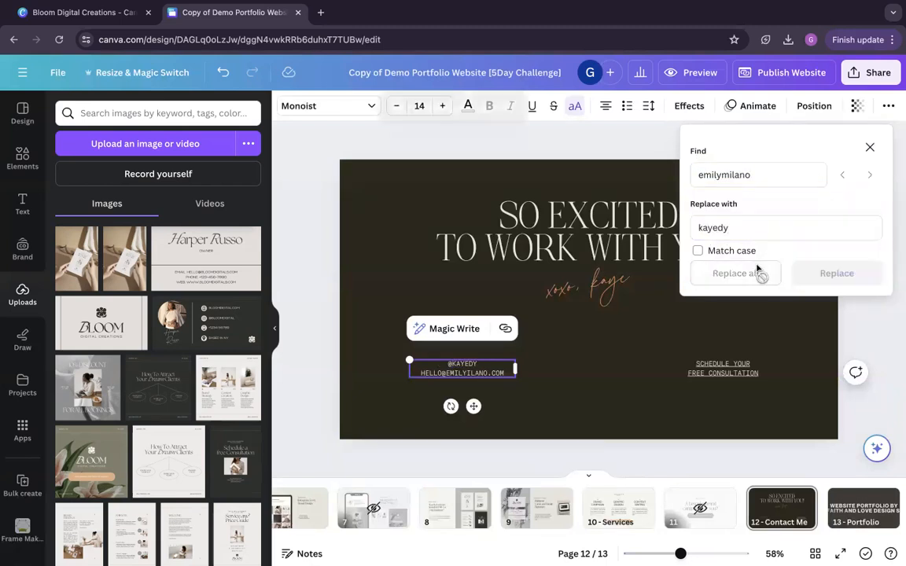
Correct the e-mail address to use the owner's name.
{"action": "left_click", "coordinate": [464, 376]}
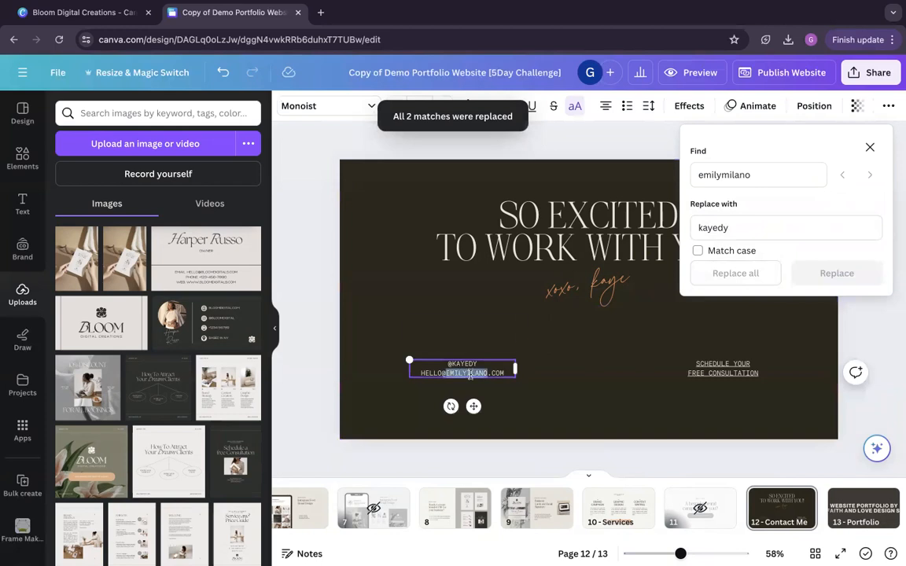
{"action": "type", "text": "kayedy"}
{"action": "left_click", "coordinate": [587, 340]}
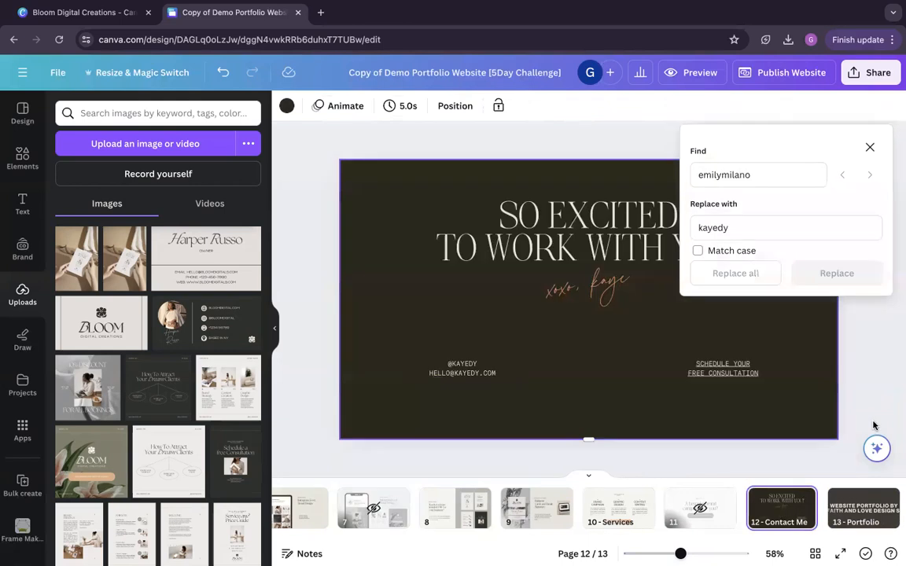
{"action": "left_click", "coordinate": [870, 147]}
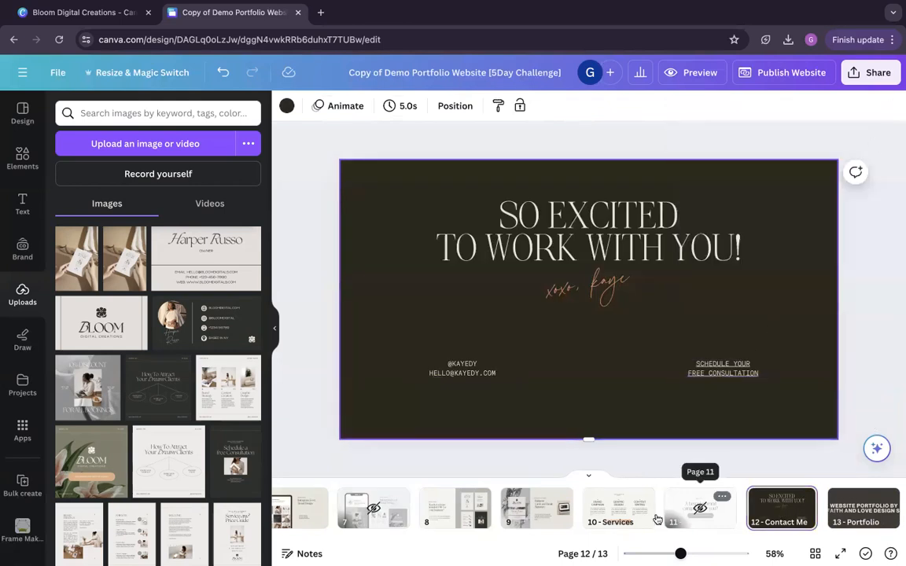
On page 10, link the Schedule Your Free Consultation button to canva.com.
{"action": "left_click", "coordinate": [620, 519]}
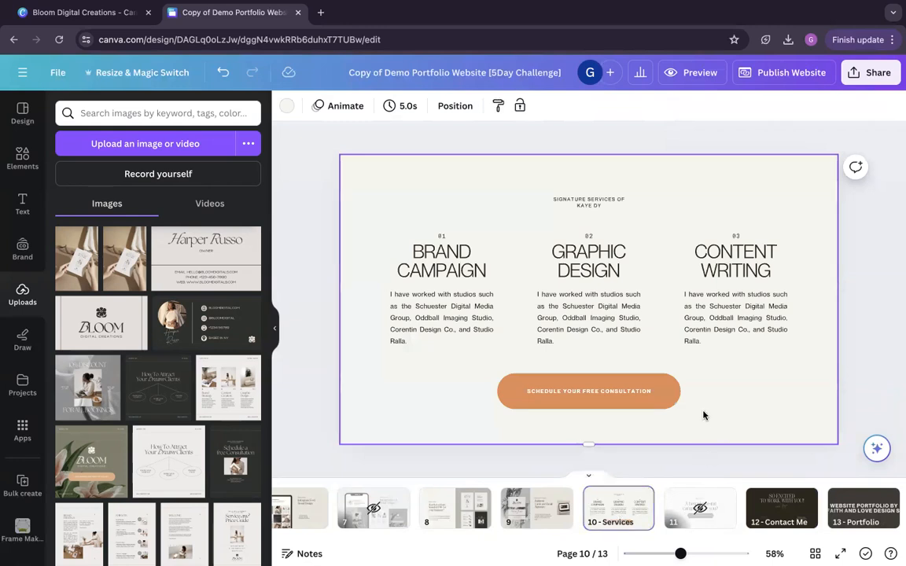
{"action": "left_click", "coordinate": [661, 395]}
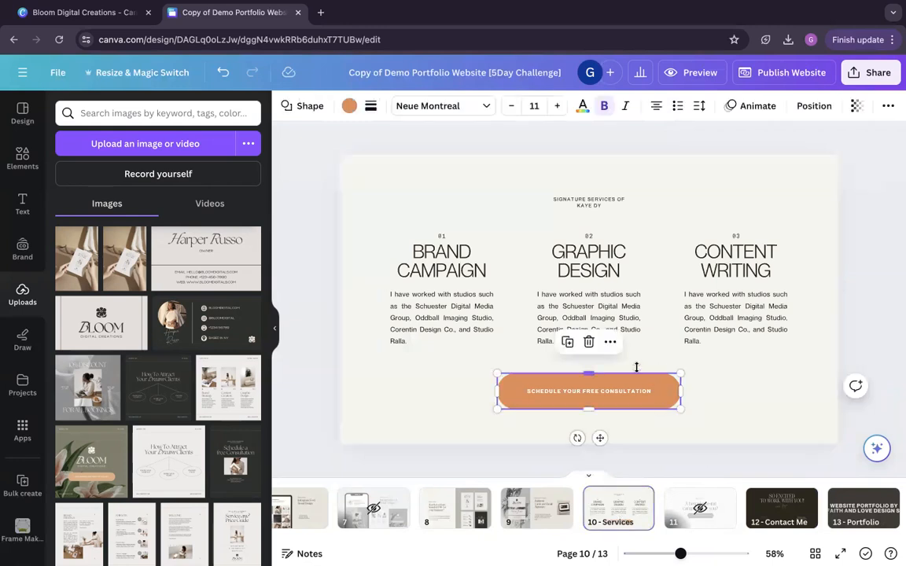
{"action": "left_click", "coordinate": [610, 341]}
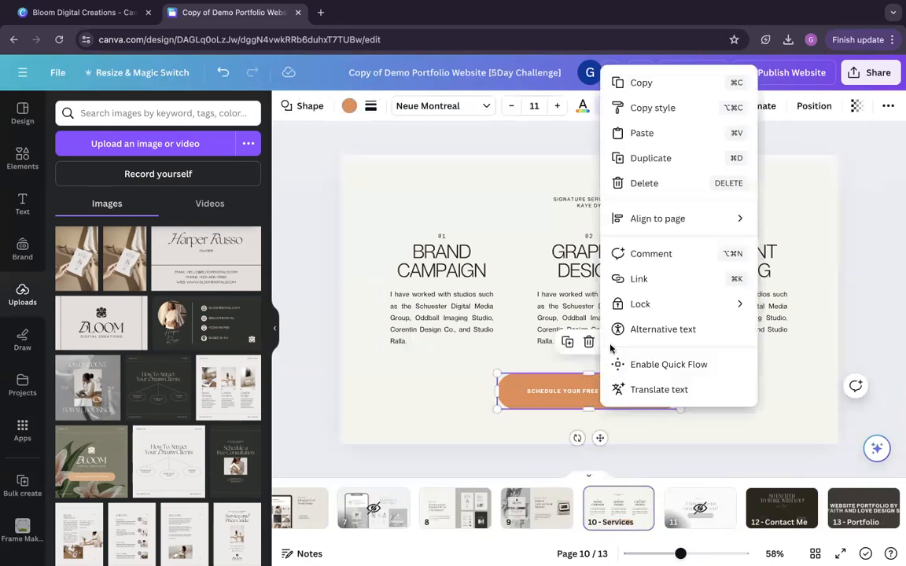
{"action": "left_click", "coordinate": [672, 285]}
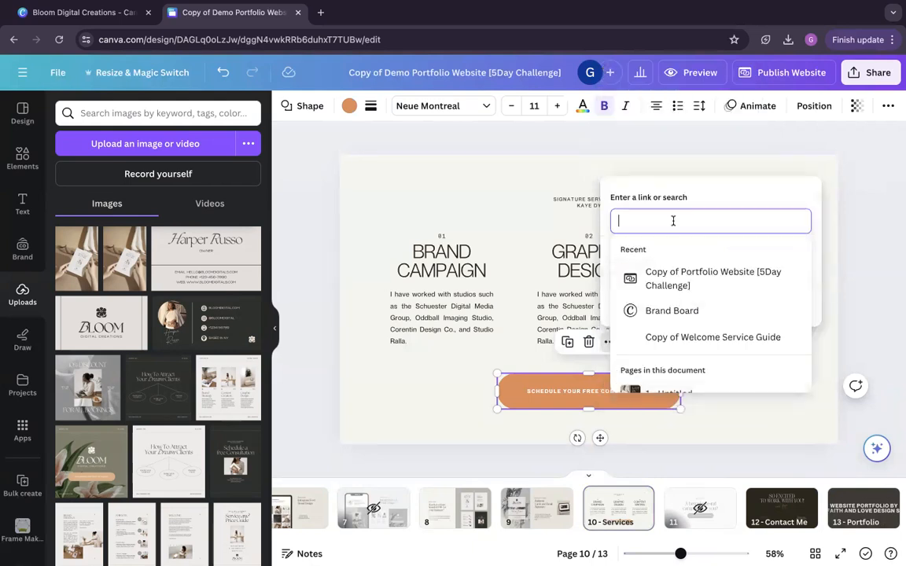
{"action": "type", "text": "canva.com"}
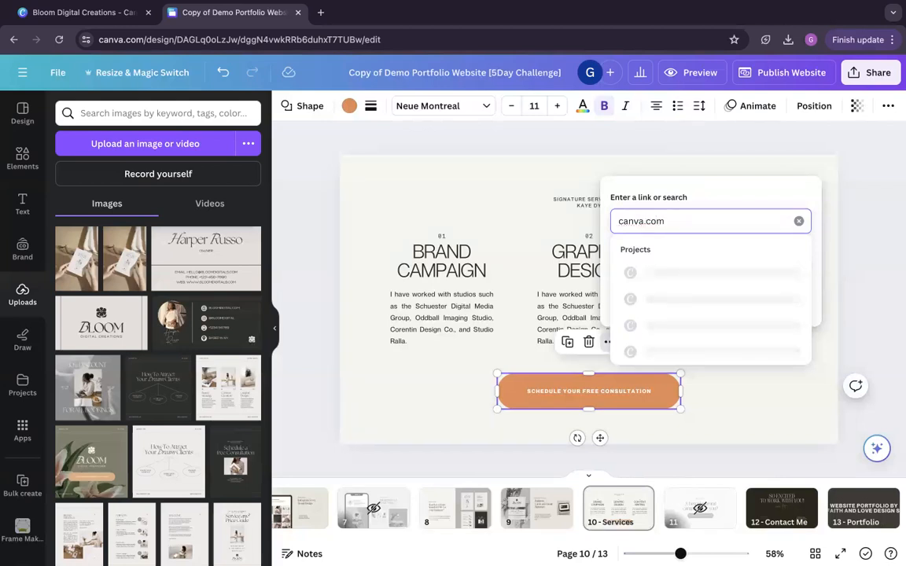
{"action": "key", "text": "Return"}
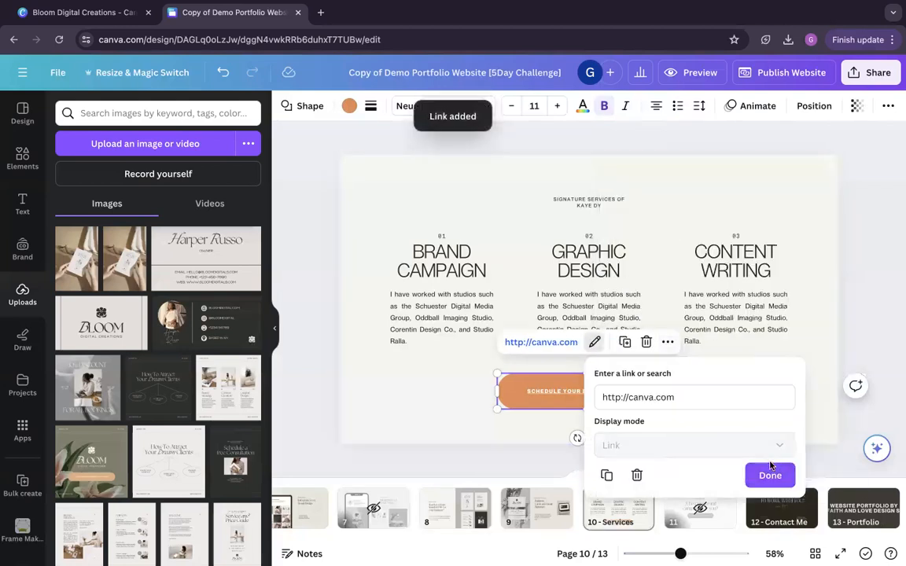
{"action": "left_click", "coordinate": [770, 475]}
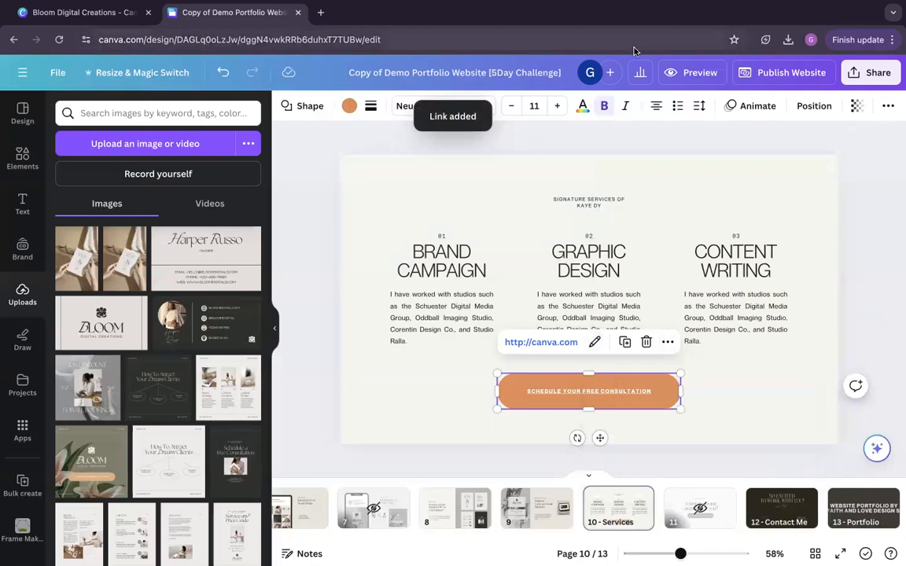
Deselect the linked button and display all 13 pages in grid view.
{"action": "left_click", "coordinate": [888, 106]}
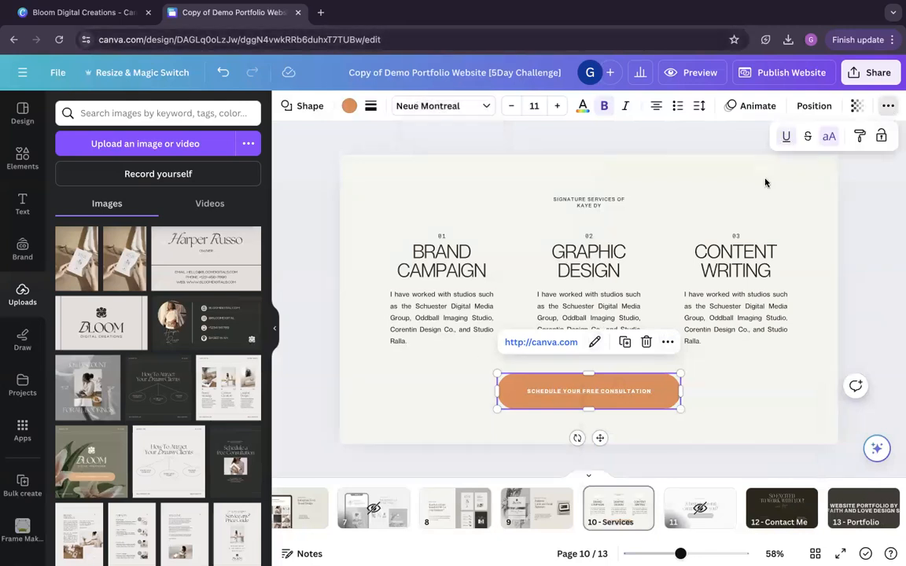
{"action": "left_click", "coordinate": [778, 365]}
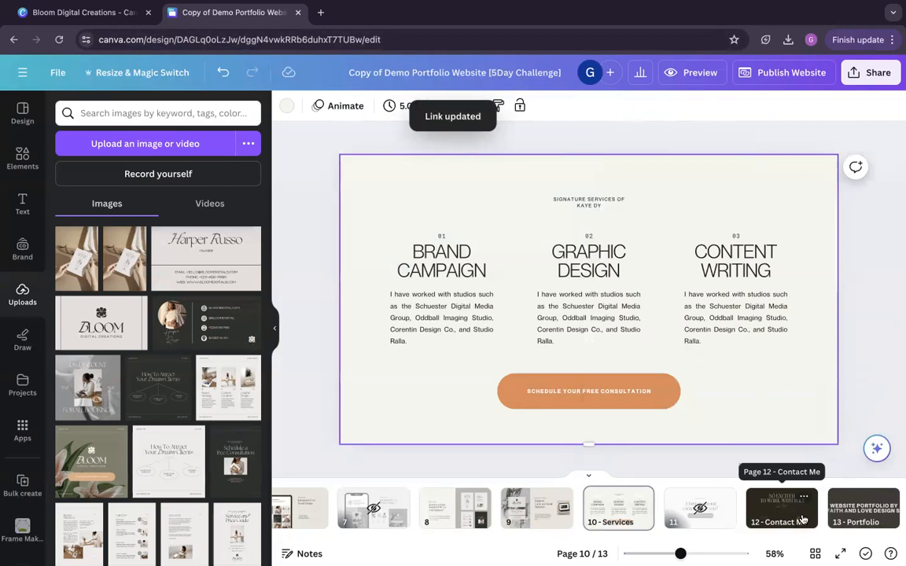
{"action": "left_click", "coordinate": [815, 554]}
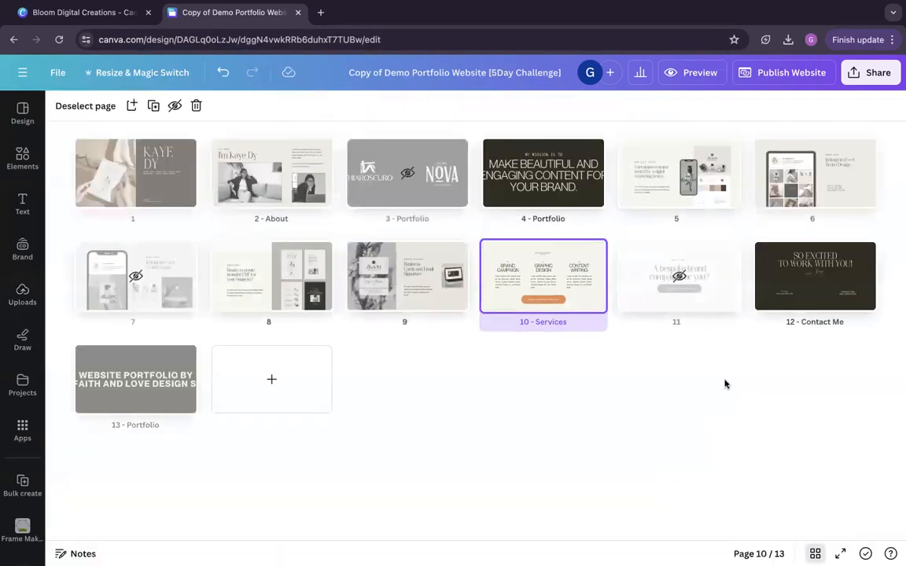
Open page 1 from the grid and launch the website preview in desktop view.
{"action": "left_click", "coordinate": [157, 181]}
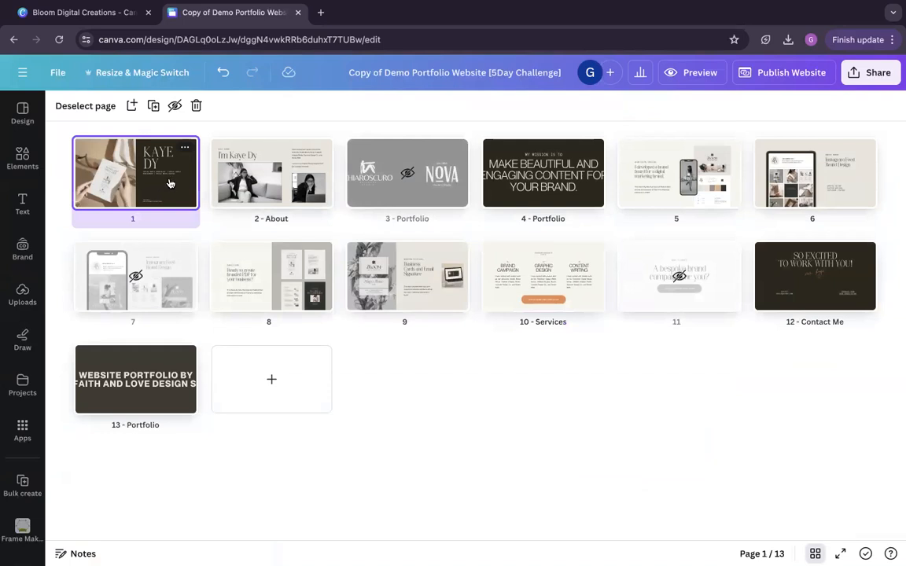
{"action": "double_click", "coordinate": [169, 184]}
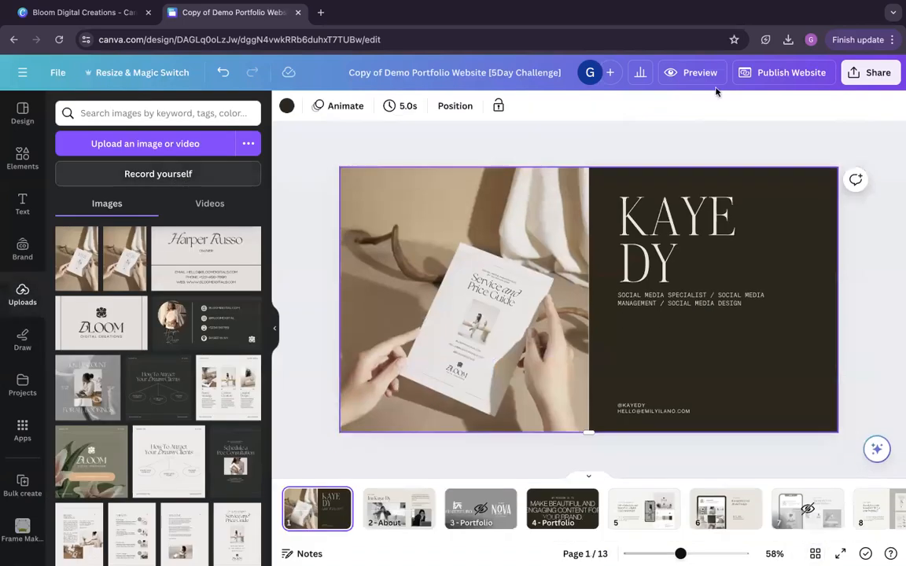
{"action": "left_click", "coordinate": [819, 134]}
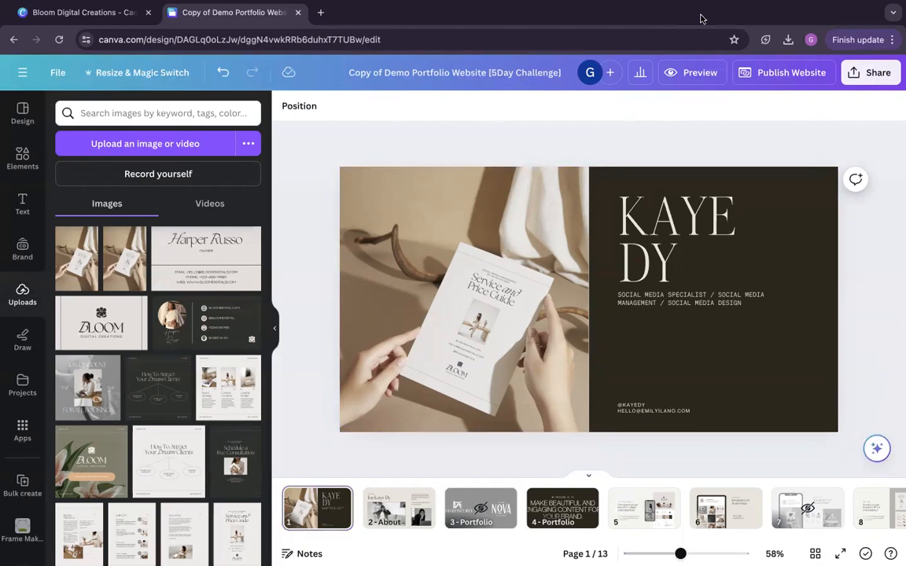
{"action": "left_click", "coordinate": [695, 76]}
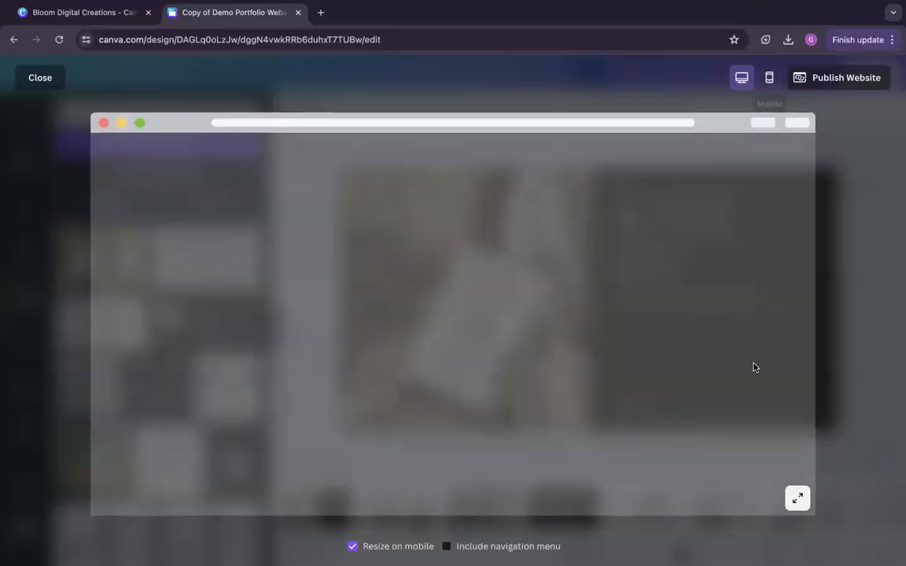
Expand the preview to full size and scroll through the entire desktop version of the portfolio.
{"action": "left_click", "coordinate": [800, 499]}
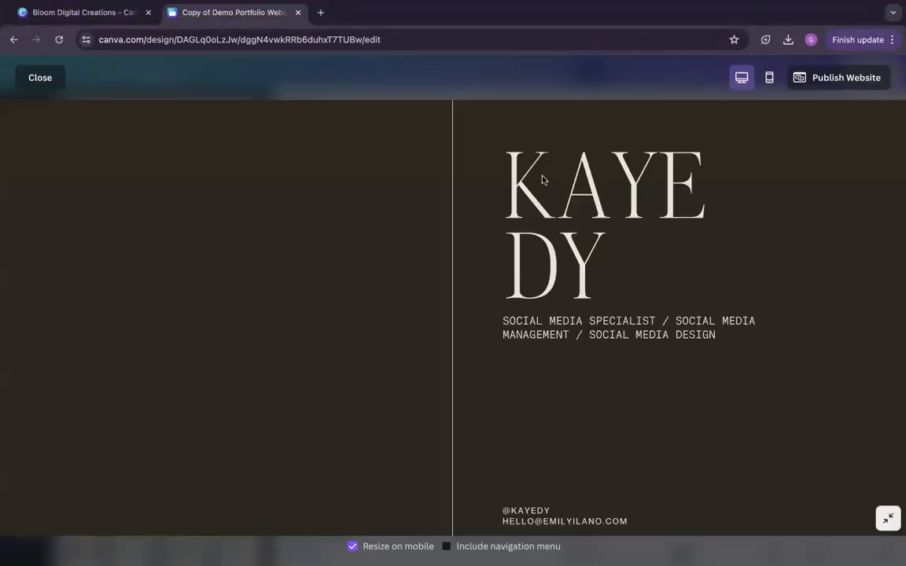
{"action": "scroll", "coordinate": [612, 292], "scroll_direction": "down", "scroll_amount": 4}
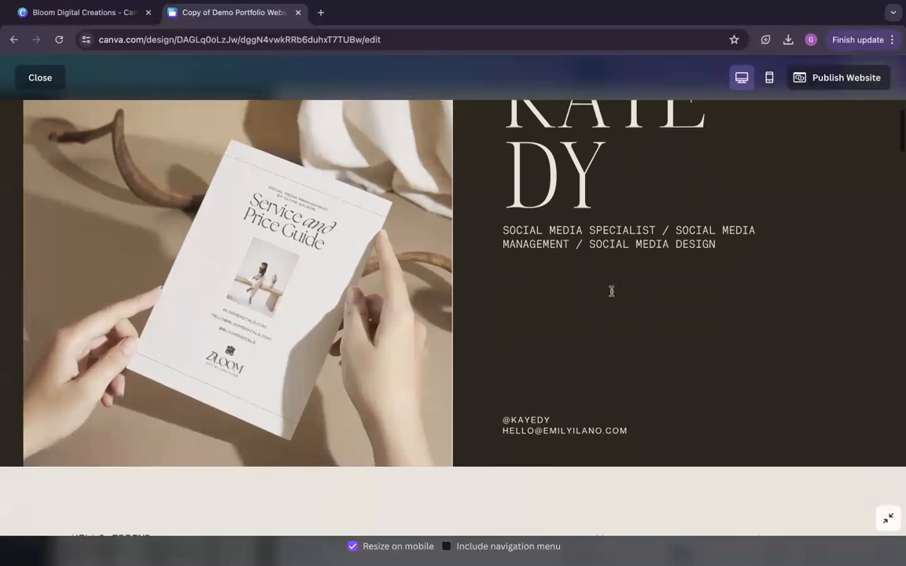
{"action": "scroll", "coordinate": [611, 292], "scroll_direction": "down", "scroll_amount": 8}
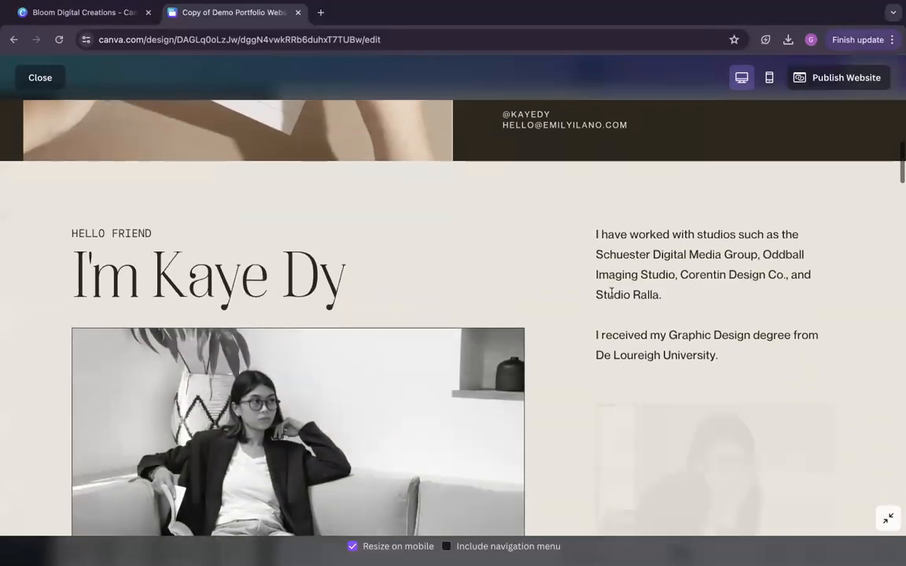
{"action": "scroll", "coordinate": [611, 292], "scroll_direction": "down", "scroll_amount": 4}
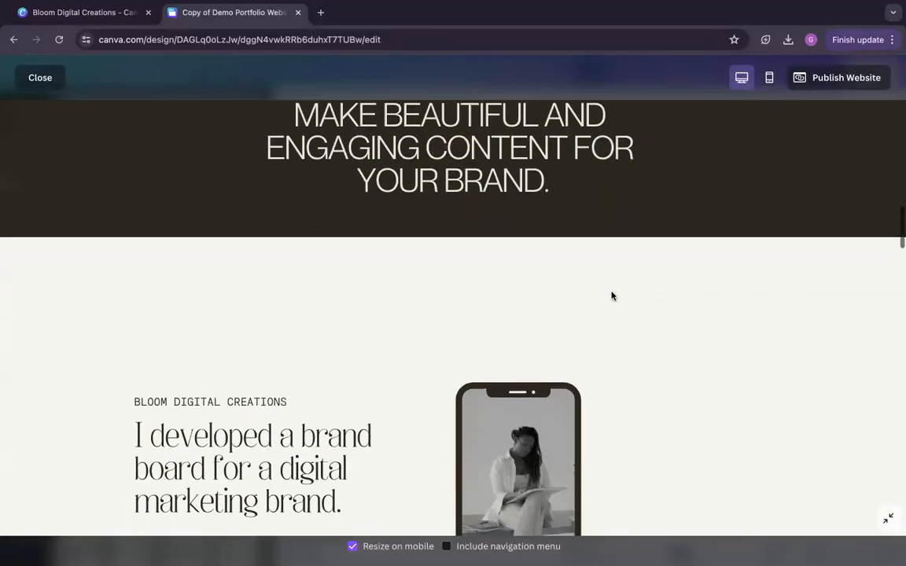
{"action": "scroll", "coordinate": [611, 295], "scroll_direction": "down", "scroll_amount": 7}
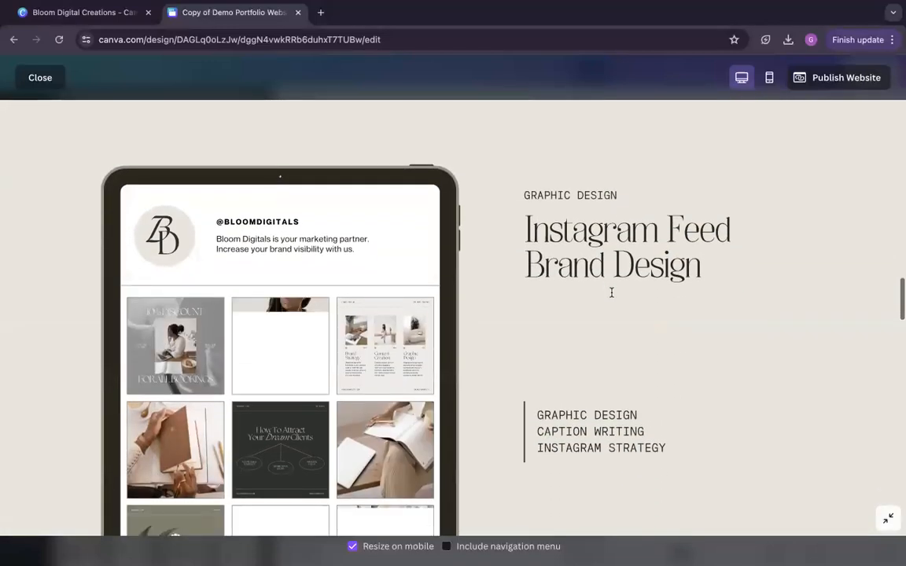
{"action": "scroll", "coordinate": [611, 293], "scroll_direction": "down", "scroll_amount": 3}
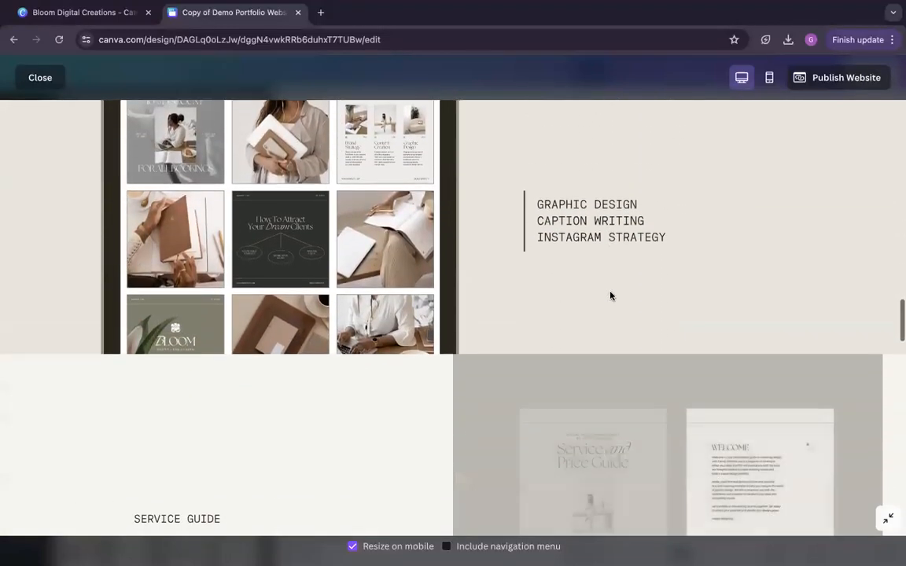
{"action": "scroll", "coordinate": [611, 295], "scroll_direction": "down", "scroll_amount": 4}
{"action": "scroll", "coordinate": [611, 296], "scroll_direction": "down", "scroll_amount": 7}
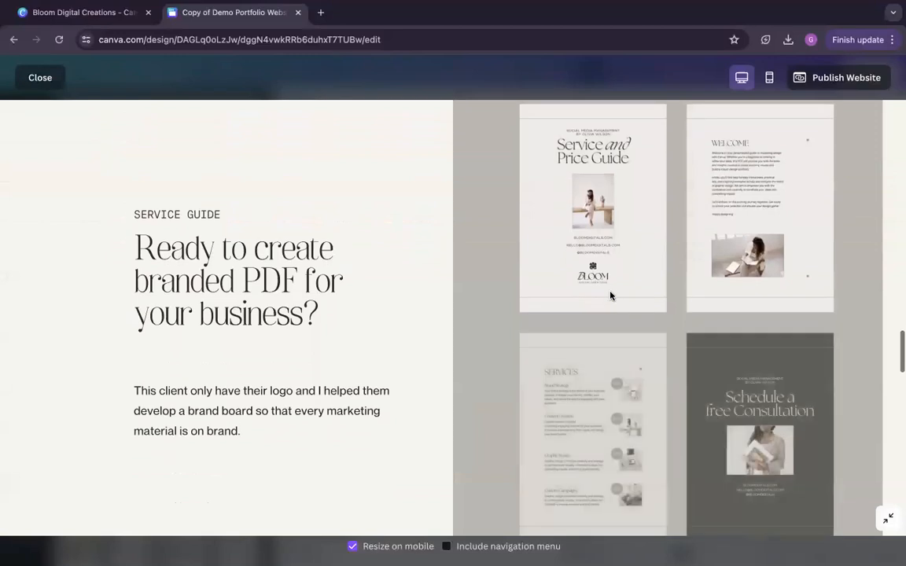
{"action": "scroll", "coordinate": [610, 296], "scroll_direction": "down", "scroll_amount": 2}
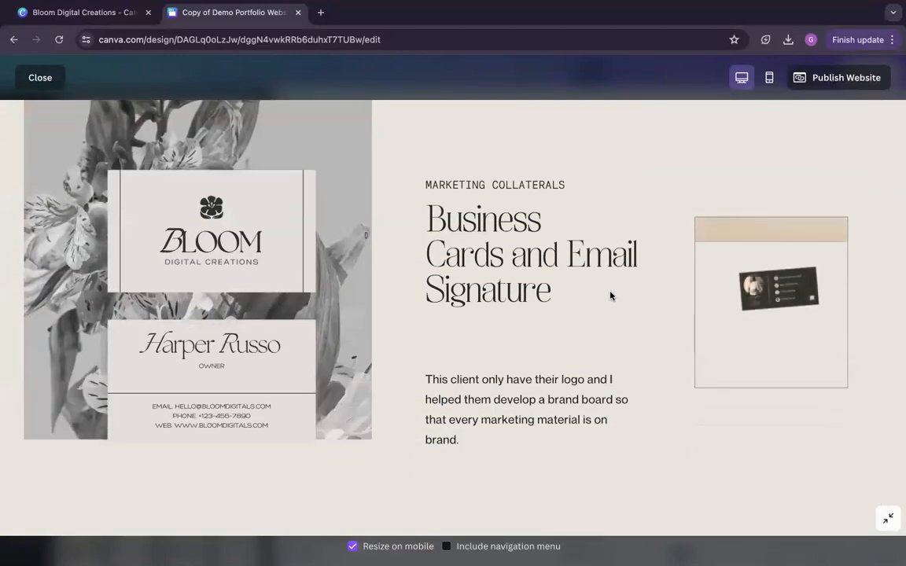
{"action": "scroll", "coordinate": [611, 295], "scroll_direction": "down", "scroll_amount": 5}
{"action": "scroll", "coordinate": [610, 296], "scroll_direction": "down", "scroll_amount": 10}
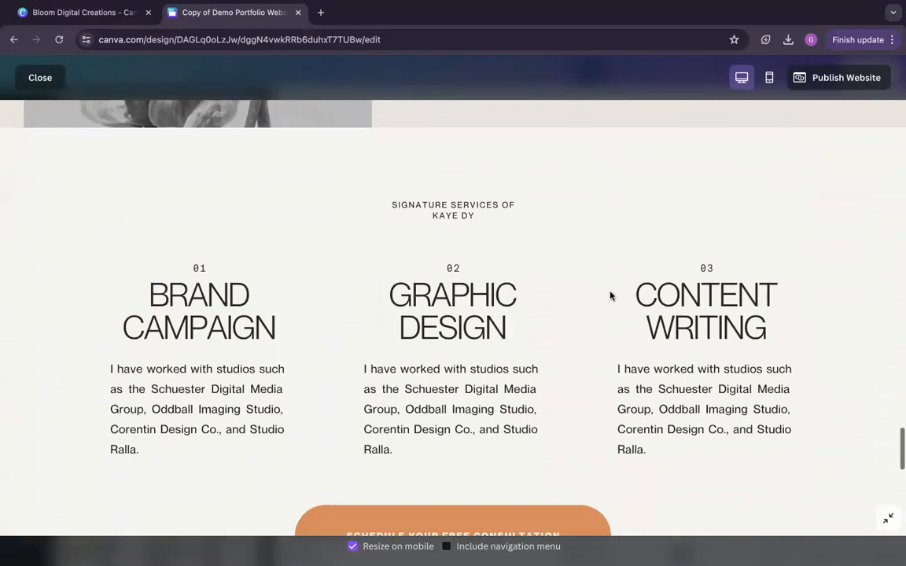
{"action": "scroll", "coordinate": [610, 296], "scroll_direction": "down", "scroll_amount": 3}
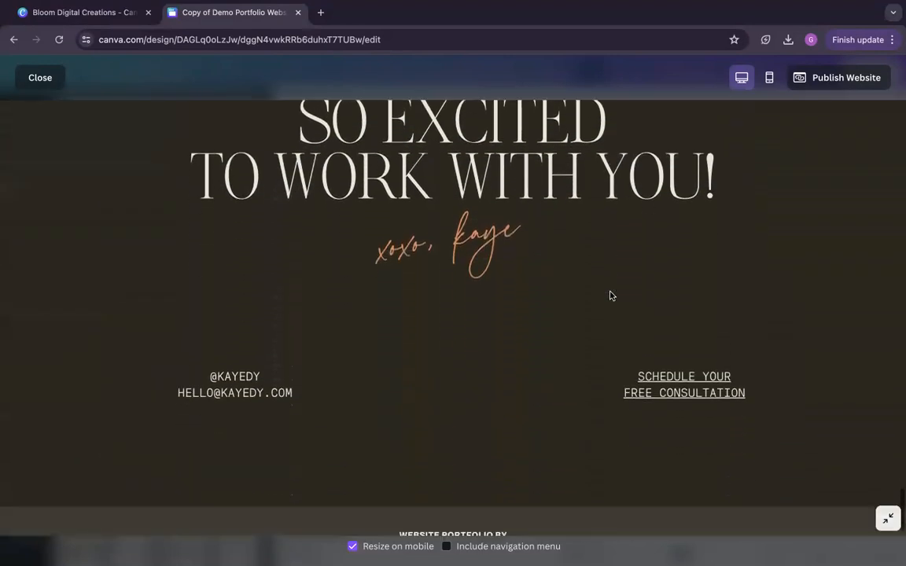
{"action": "scroll", "coordinate": [612, 294], "scroll_direction": "up", "scroll_amount": 12}
{"action": "scroll", "coordinate": [612, 293], "scroll_direction": "up", "scroll_amount": 20}
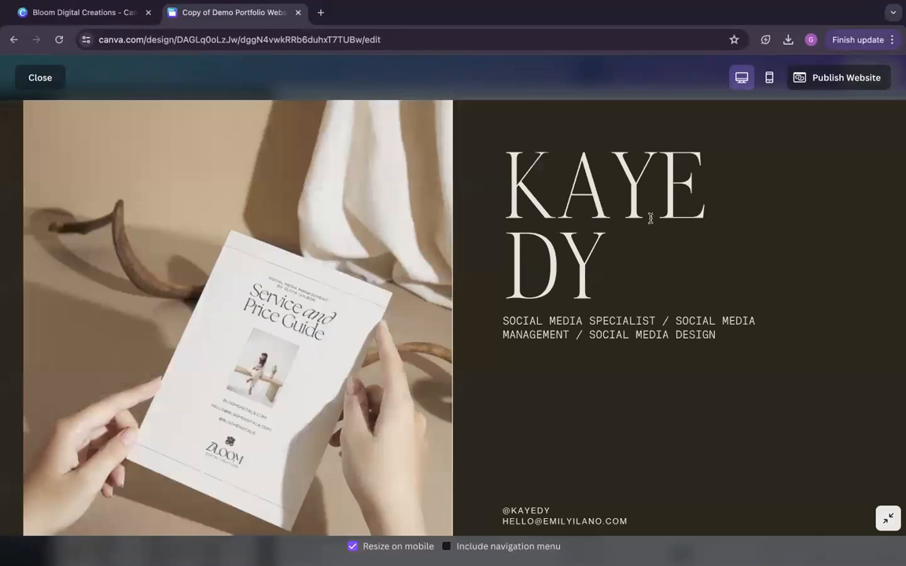
Switch to the phone layout and scroll down to the 'So Excited To Work With You!' section.
{"action": "left_click", "coordinate": [772, 77]}
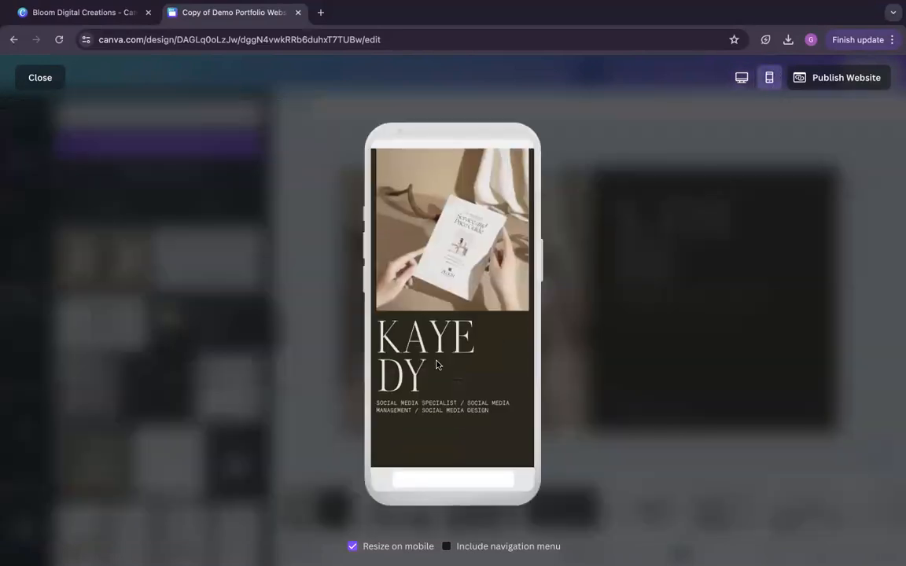
{"action": "scroll", "coordinate": [443, 370], "scroll_direction": "down", "scroll_amount": 2}
{"action": "scroll", "coordinate": [443, 370], "scroll_direction": "down", "scroll_amount": 10}
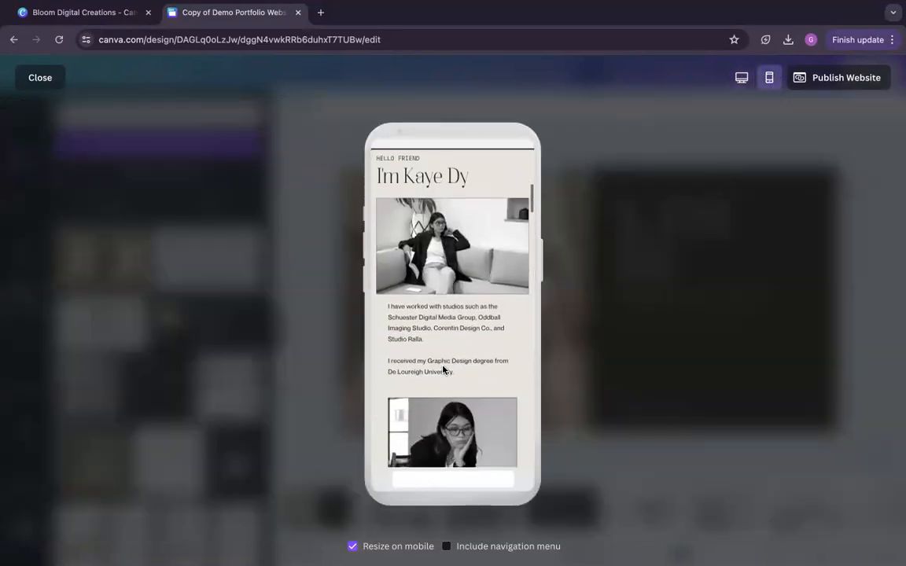
{"action": "scroll", "coordinate": [443, 369], "scroll_direction": "down", "scroll_amount": 12}
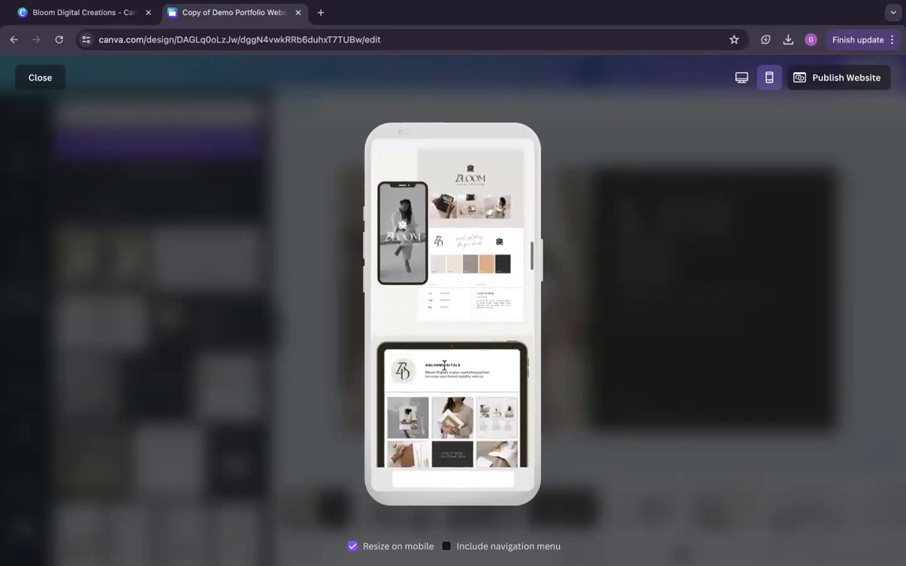
{"action": "scroll", "coordinate": [446, 369], "scroll_direction": "down", "scroll_amount": 15}
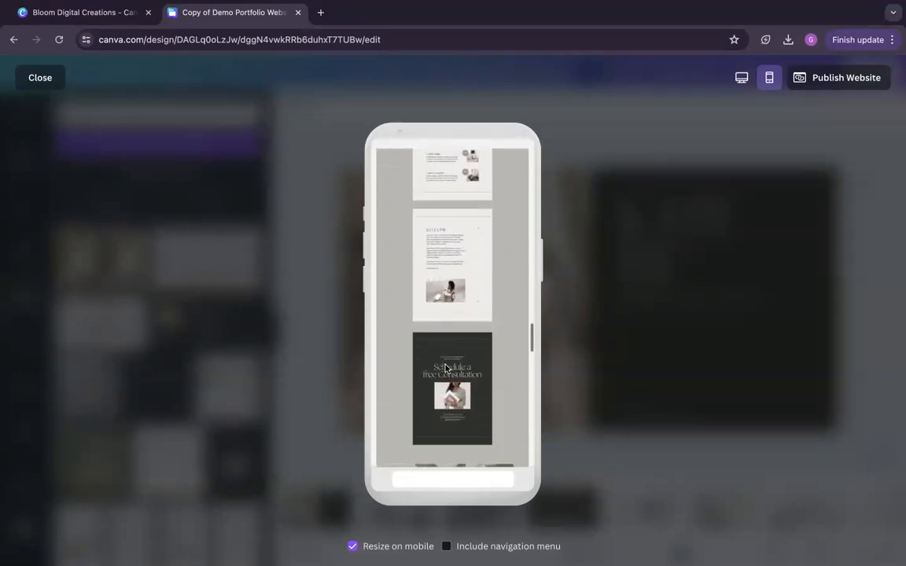
{"action": "scroll", "coordinate": [445, 368], "scroll_direction": "down", "scroll_amount": 10}
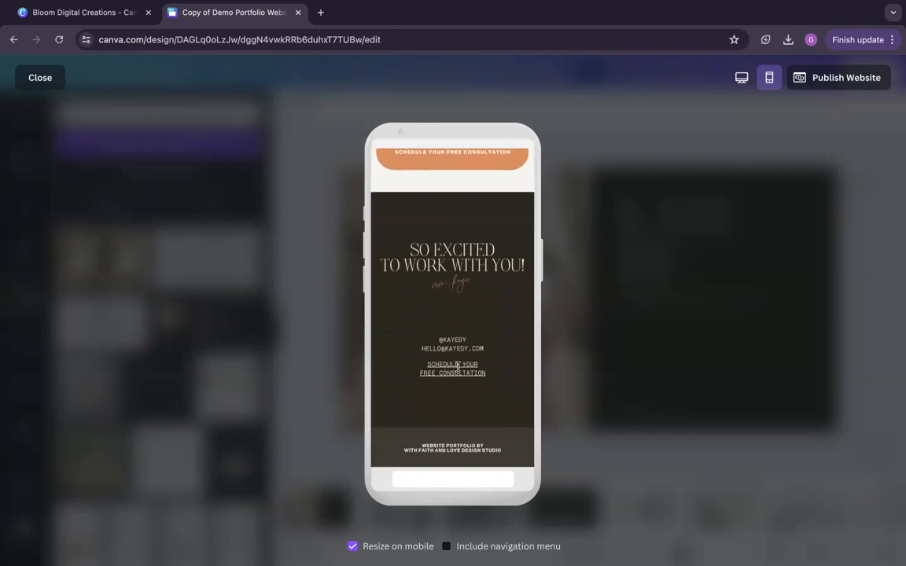
{"action": "scroll", "coordinate": [445, 368], "scroll_direction": "up", "scroll_amount": 10}
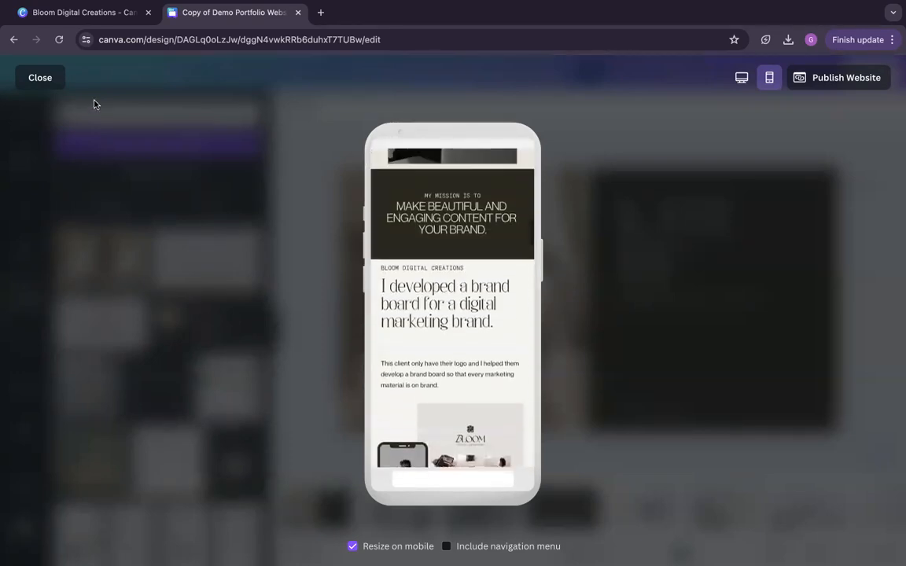
Close the preview and turn on Include navigation menu in the Publish Website settings.
{"action": "left_click", "coordinate": [27, 82]}
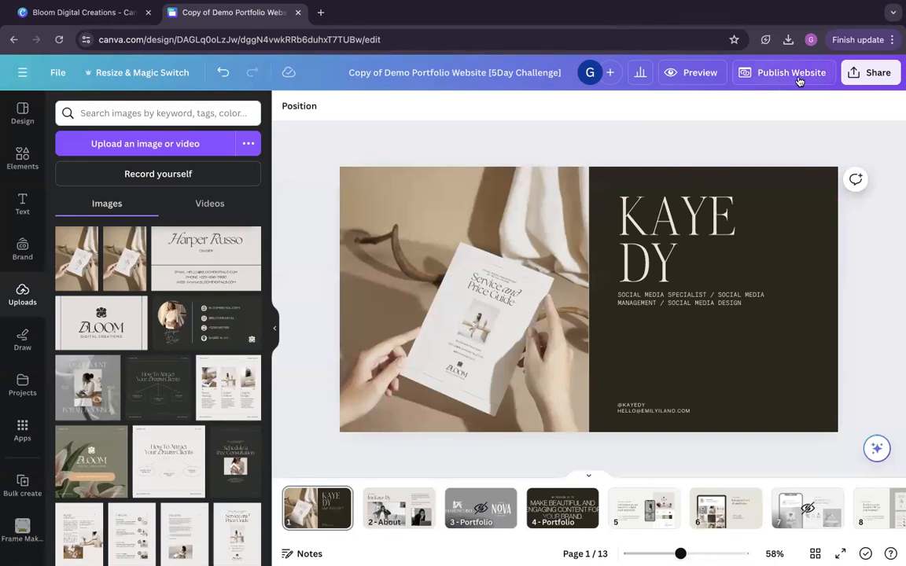
{"action": "left_click", "coordinate": [793, 75]}
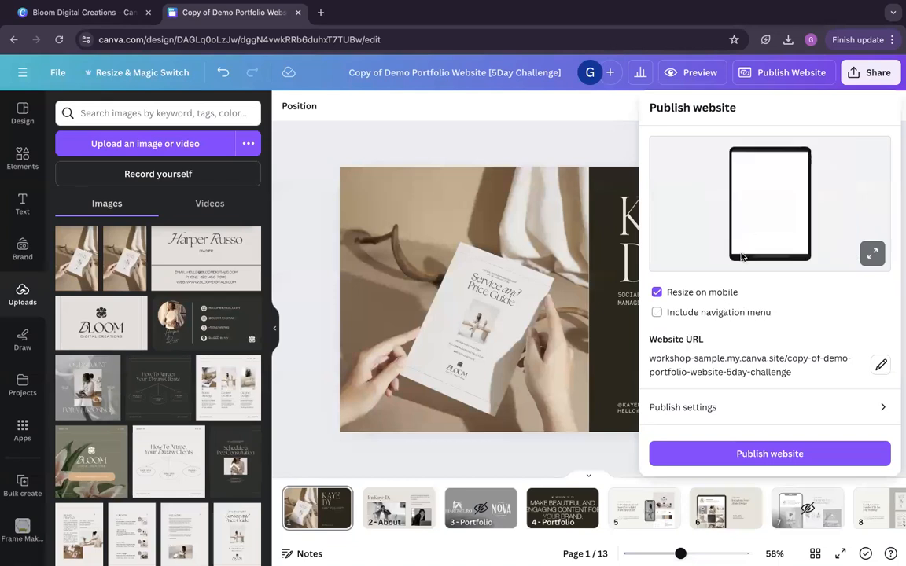
{"action": "left_click", "coordinate": [692, 314]}
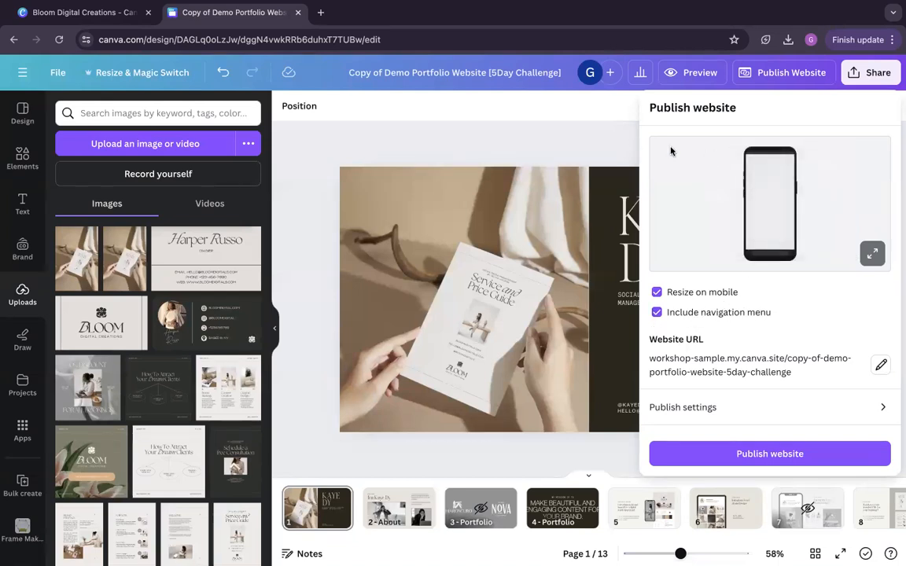
{"action": "left_click", "coordinate": [602, 152]}
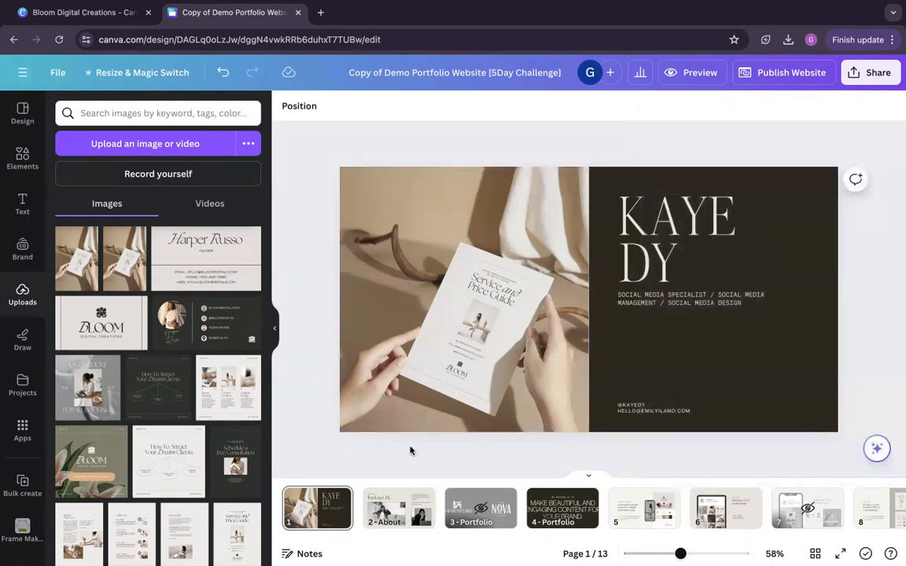
From the About page, preview the desktop site and test the Services and About menu links.
{"action": "left_click", "coordinate": [399, 524]}
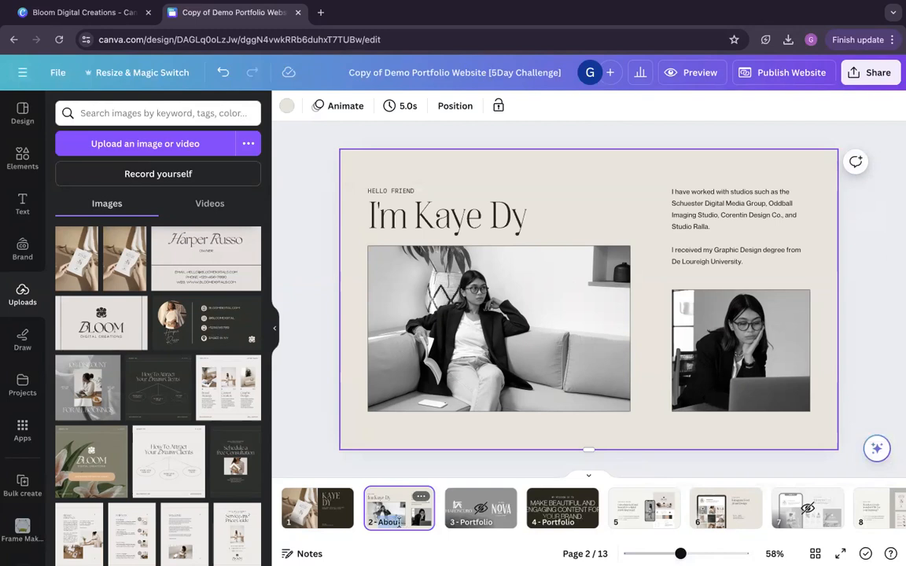
{"action": "left_click", "coordinate": [697, 74]}
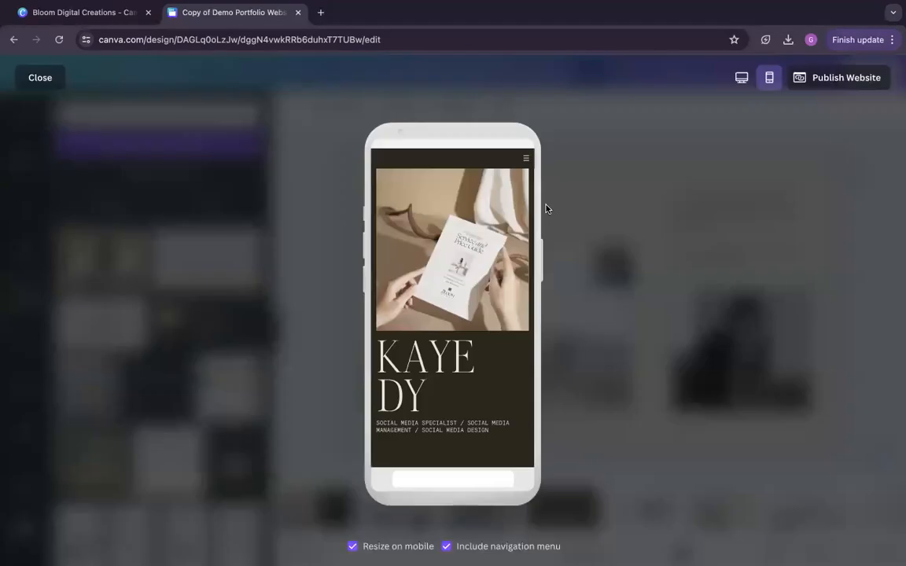
{"action": "left_click", "coordinate": [741, 78]}
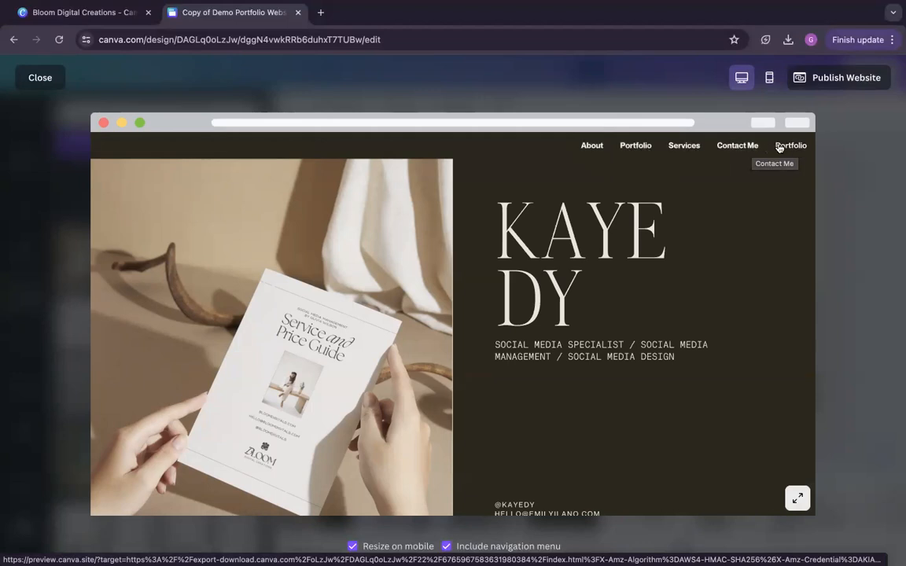
{"action": "scroll", "coordinate": [743, 148], "scroll_direction": "down", "scroll_amount": 15}
{"action": "left_click", "coordinate": [686, 152]}
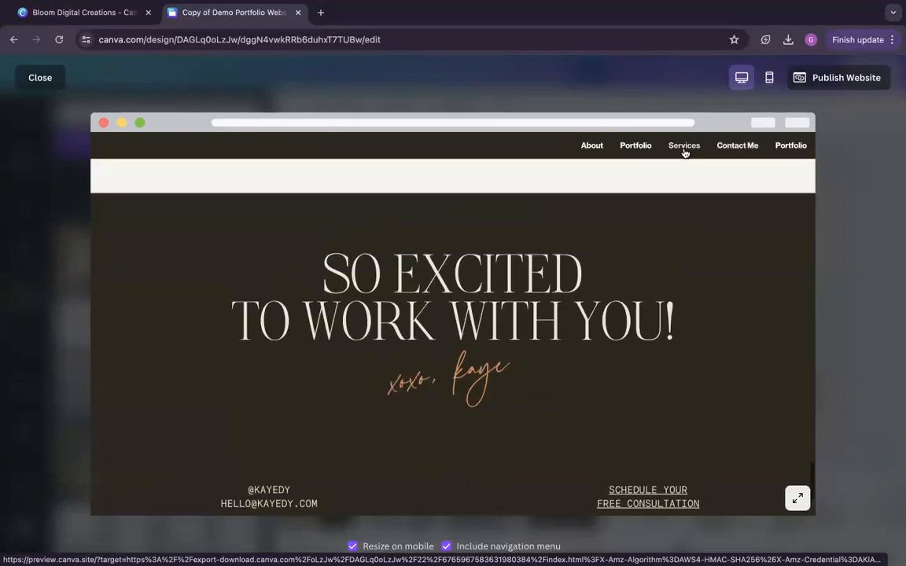
{"action": "left_click", "coordinate": [635, 149]}
{"action": "left_click", "coordinate": [592, 149]}
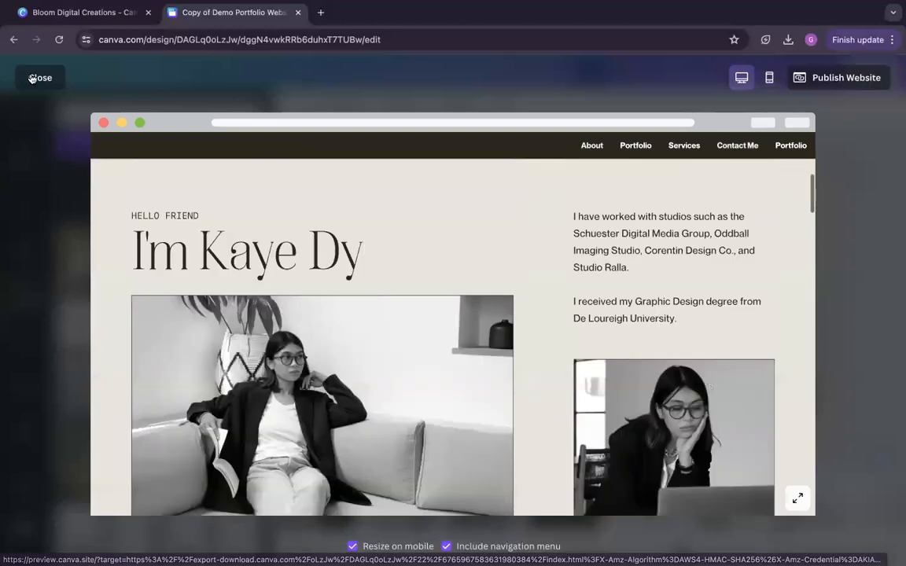
{"action": "left_click", "coordinate": [38, 77]}
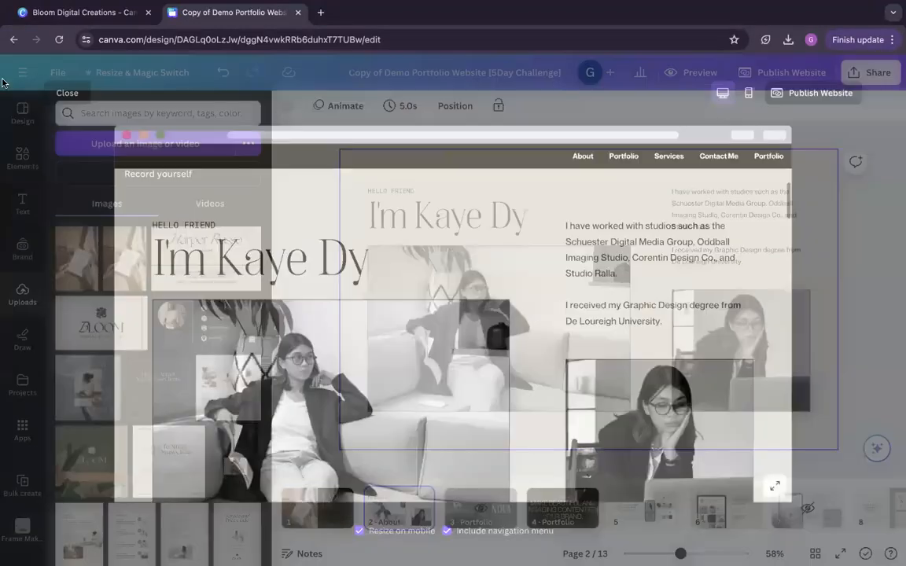
In the publish options, replace the copy-of-demo URL ending with the owner's first name.
{"action": "left_click", "coordinate": [775, 74]}
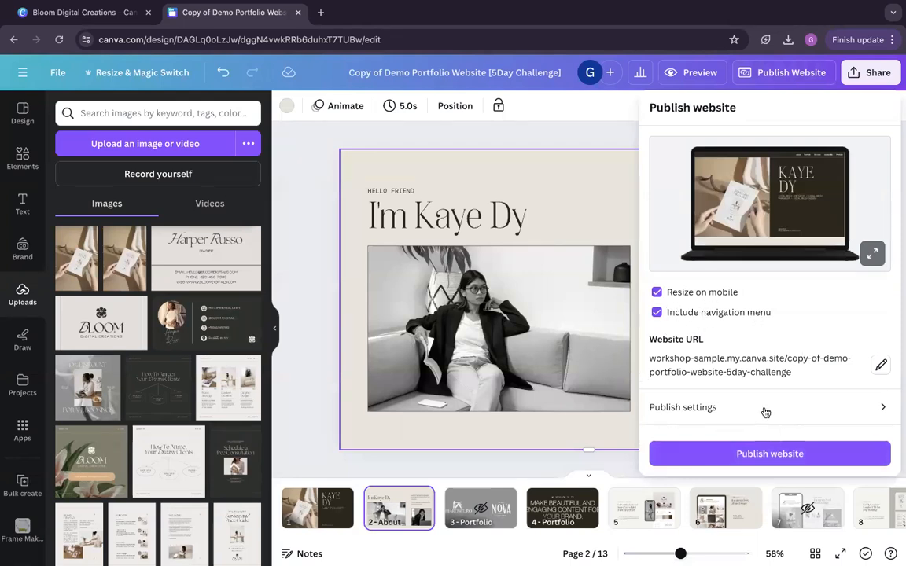
{"action": "left_click", "coordinate": [775, 365]}
{"action": "double_click", "coordinate": [712, 389]}
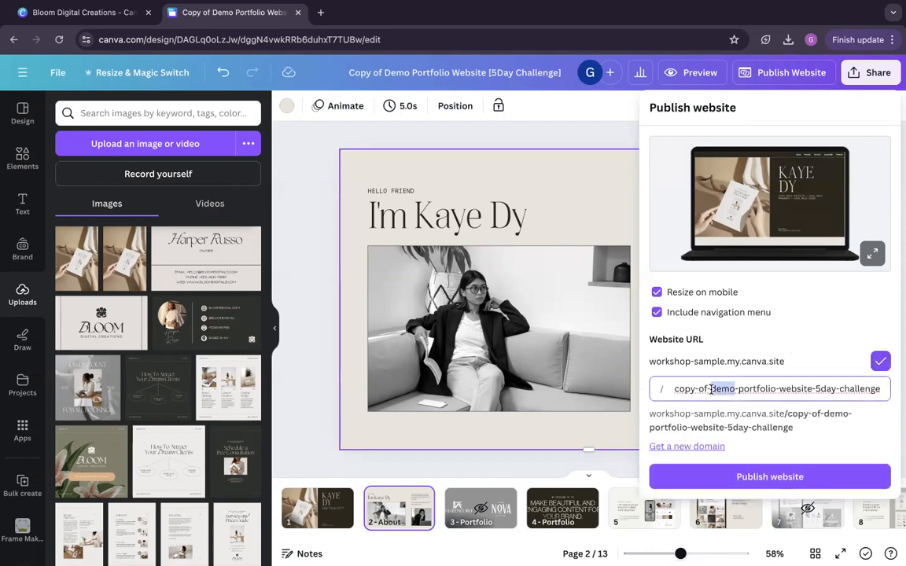
{"action": "key", "text": "ctrl+a"}
{"action": "type", "text": "kay"}
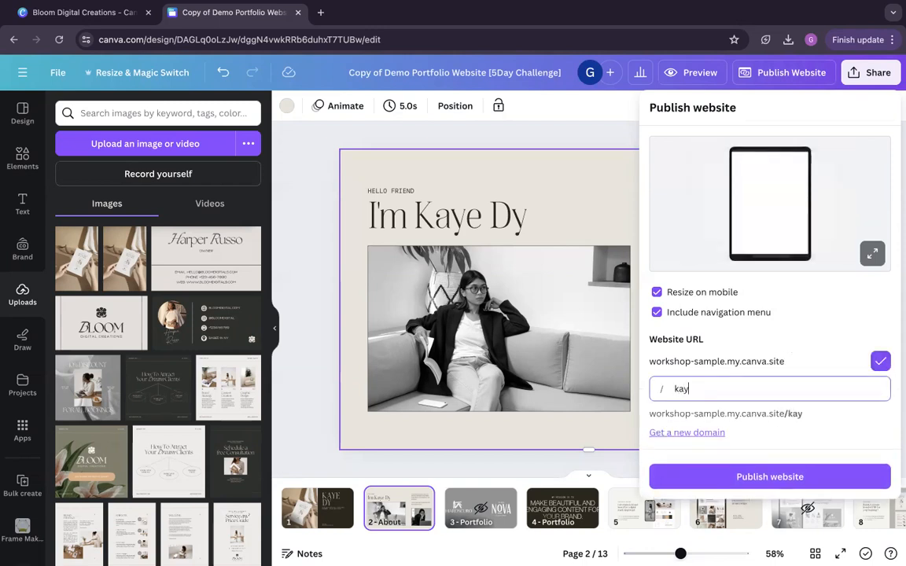
{"action": "type", "text": "edy"}
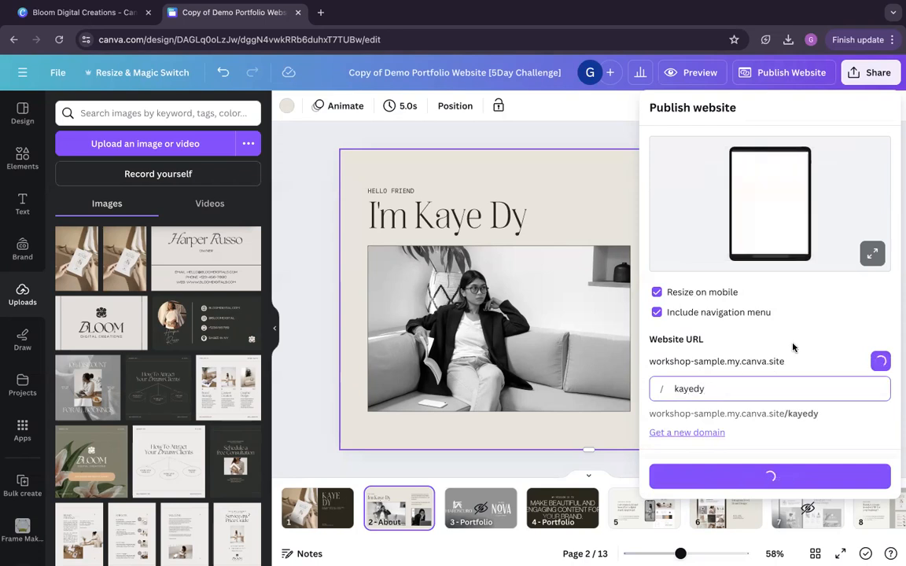
{"action": "scroll", "coordinate": [791, 376], "scroll_direction": "down", "scroll_amount": 1}
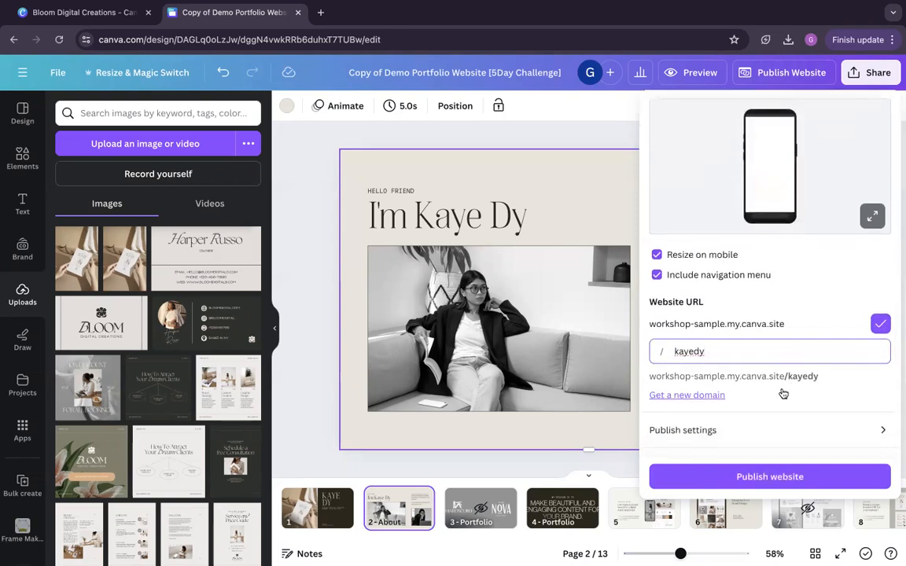
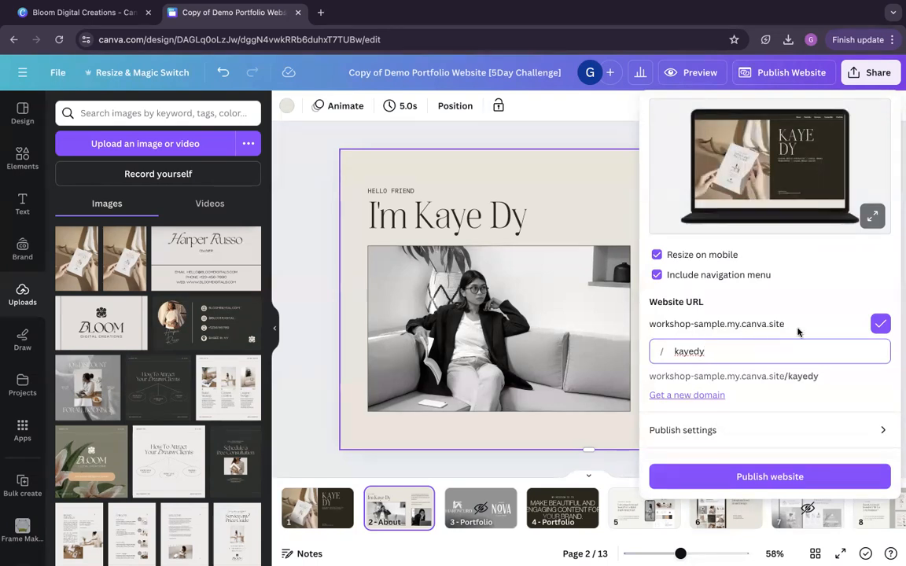
Save the custom name path for the workshop-sample.my.canva.site website URL.
{"action": "left_click", "coordinate": [882, 324]}
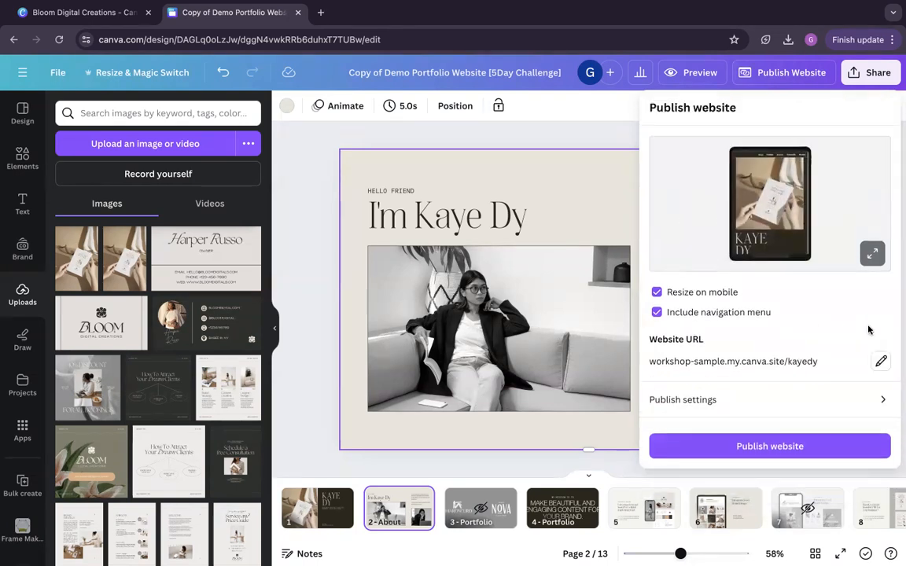
In publish settings, replace the template name in the website description with the owner's name and expand Advanced settings.
{"action": "left_click", "coordinate": [799, 401]}
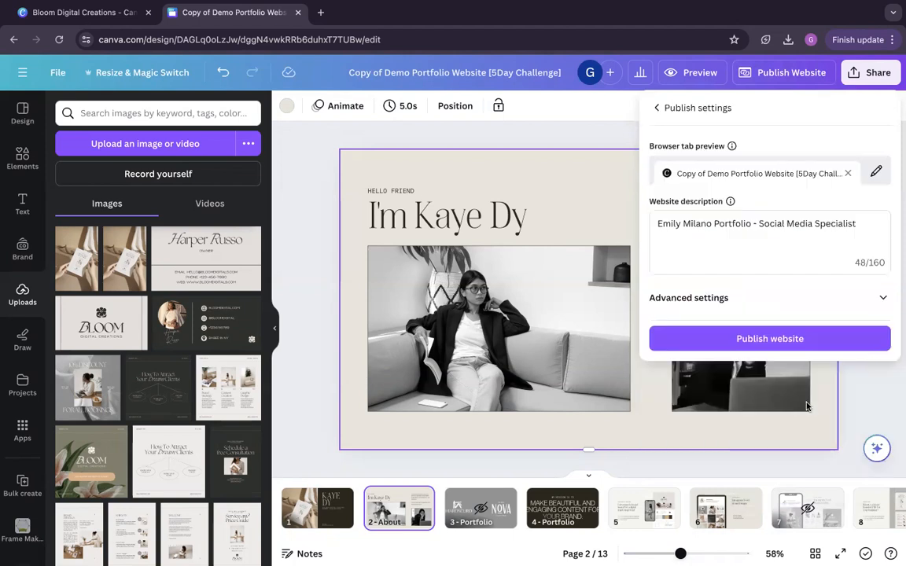
{"action": "left_click", "coordinate": [759, 224]}
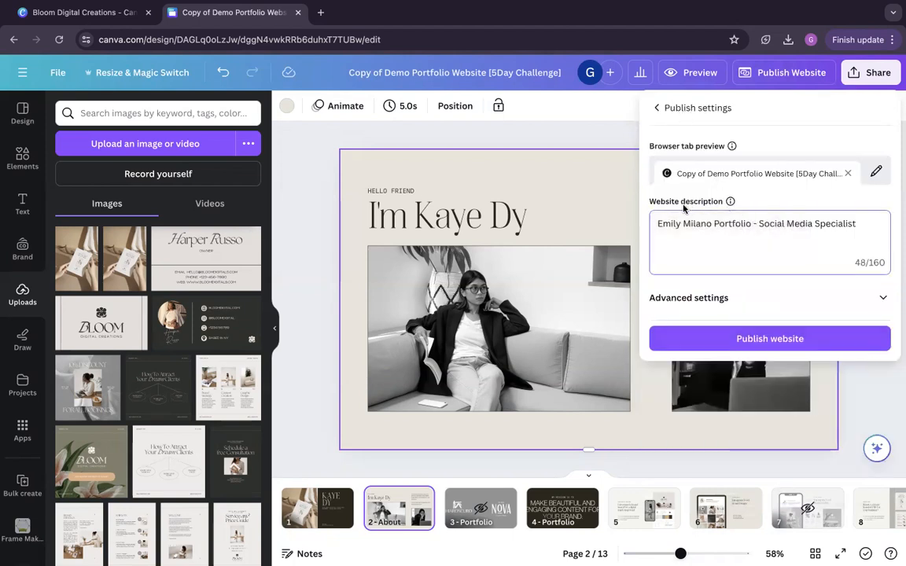
{"action": "triple_click", "coordinate": [715, 226]}
{"action": "left_click_drag", "start_coordinate": [728, 225], "coordinate": [657, 223]}
{"action": "left_click", "coordinate": [740, 225]}
{"action": "type", "text": "Kaye Dy"}
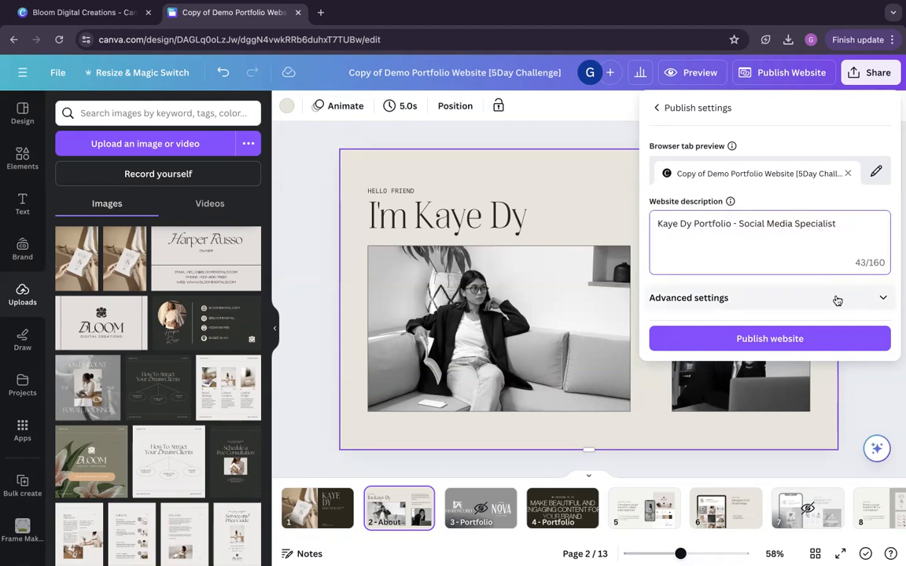
{"action": "left_click", "coordinate": [802, 291]}
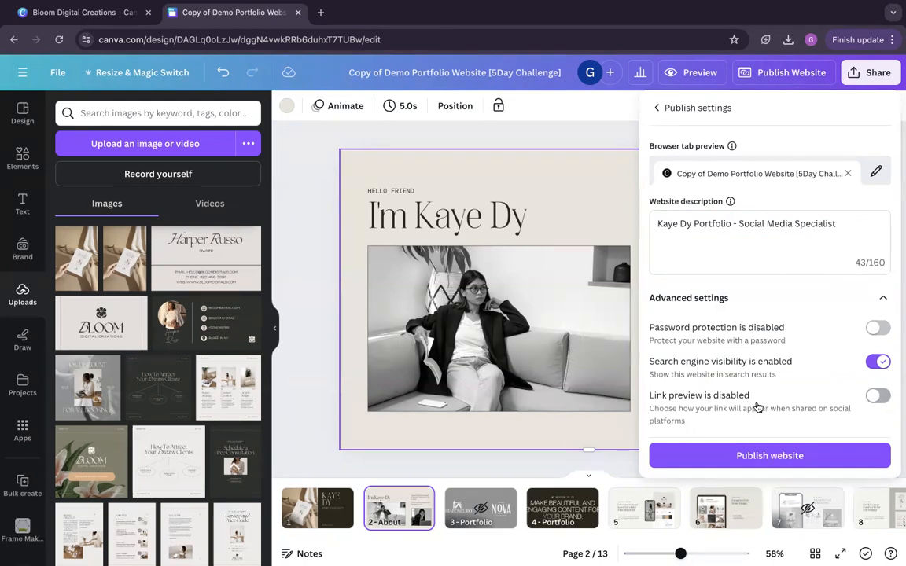
Turn on Link preview for a cover-page thumbnail card, then return to the main publish panel.
{"action": "left_click", "coordinate": [873, 397]}
{"action": "scroll", "coordinate": [872, 400], "scroll_direction": "down", "scroll_amount": 2}
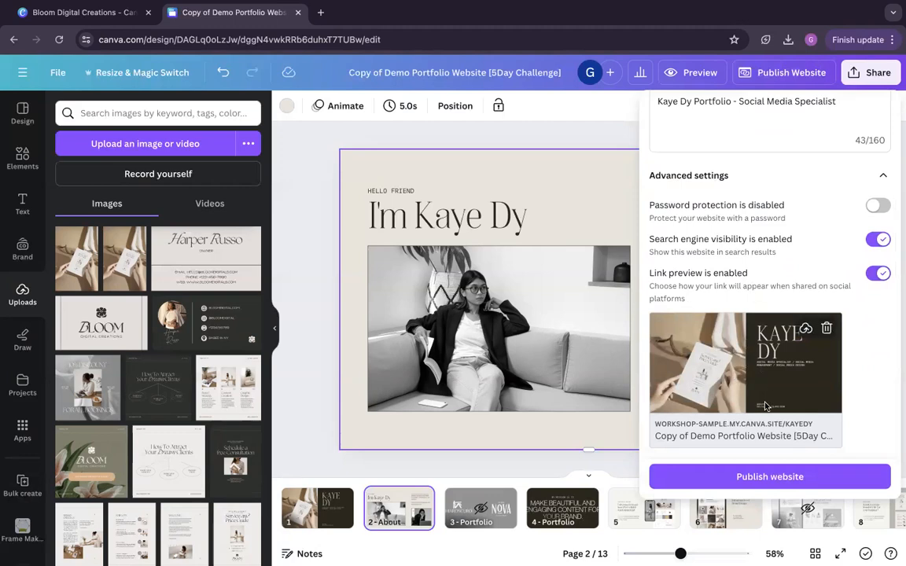
{"action": "scroll", "coordinate": [765, 406], "scroll_direction": "up", "scroll_amount": 2}
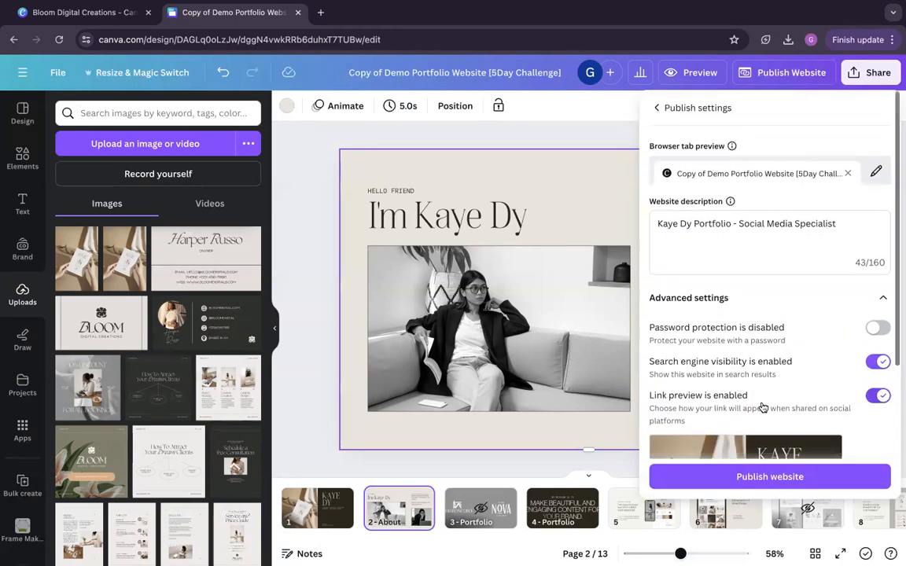
{"action": "left_click", "coordinate": [660, 108]}
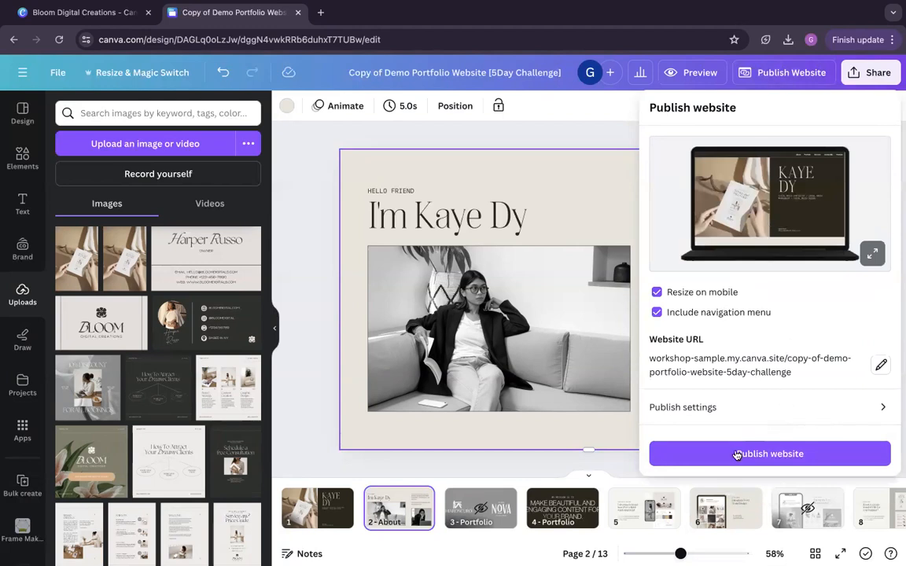
Publish the website live and copy its workshop-sample.my.canva.site address.
{"action": "left_click", "coordinate": [788, 455]}
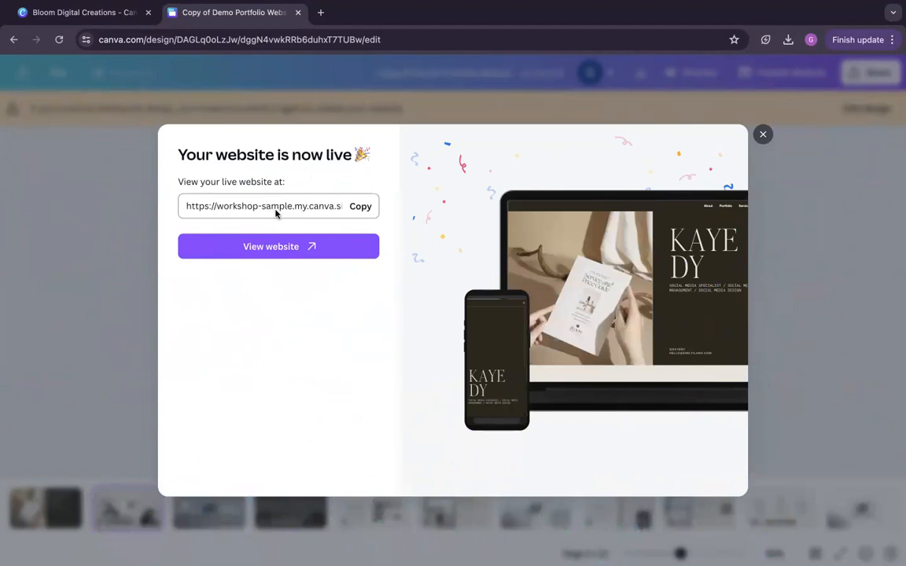
{"action": "left_click_drag", "start_coordinate": [323, 207], "coordinate": [222, 207]}
{"action": "left_click", "coordinate": [222, 207]}
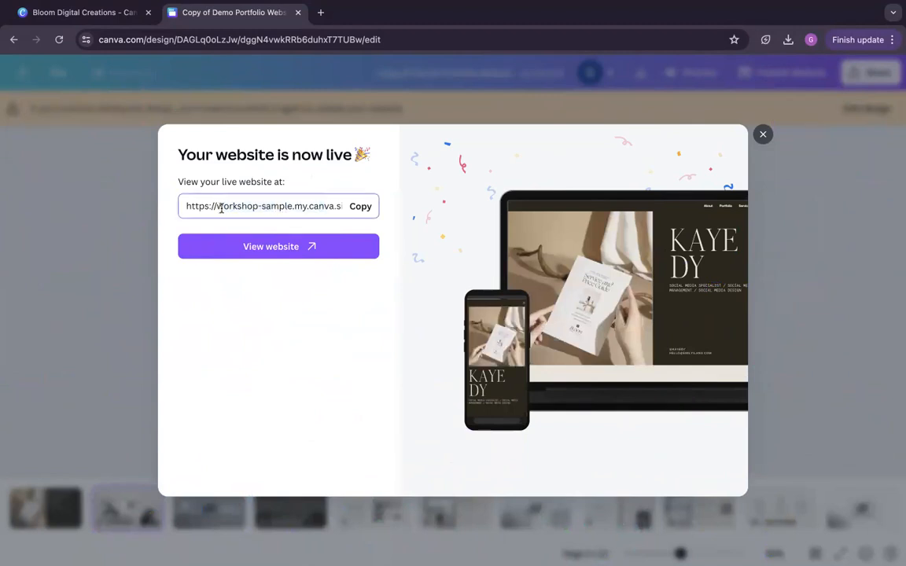
{"action": "triple_click", "coordinate": [221, 208]}
{"action": "left_click", "coordinate": [363, 208]}
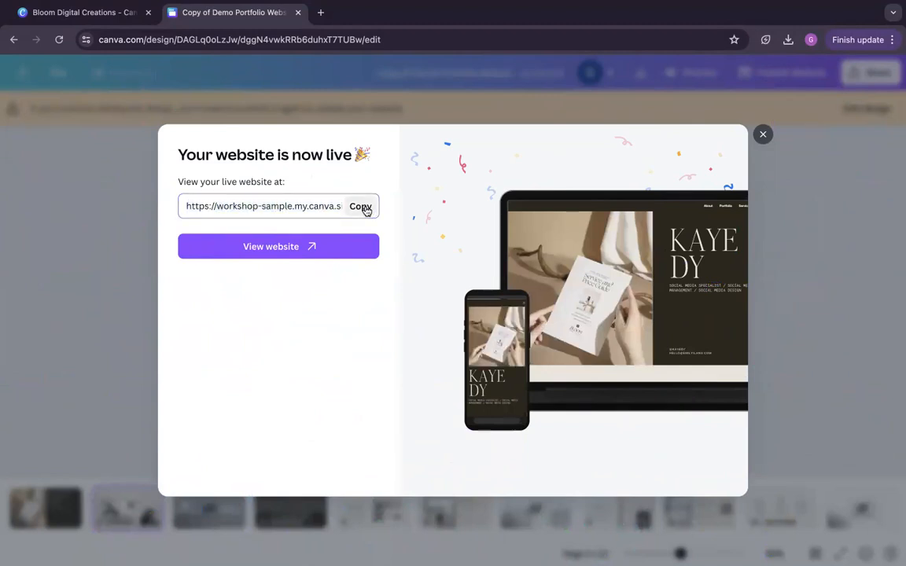
{"action": "left_click", "coordinate": [303, 247]}
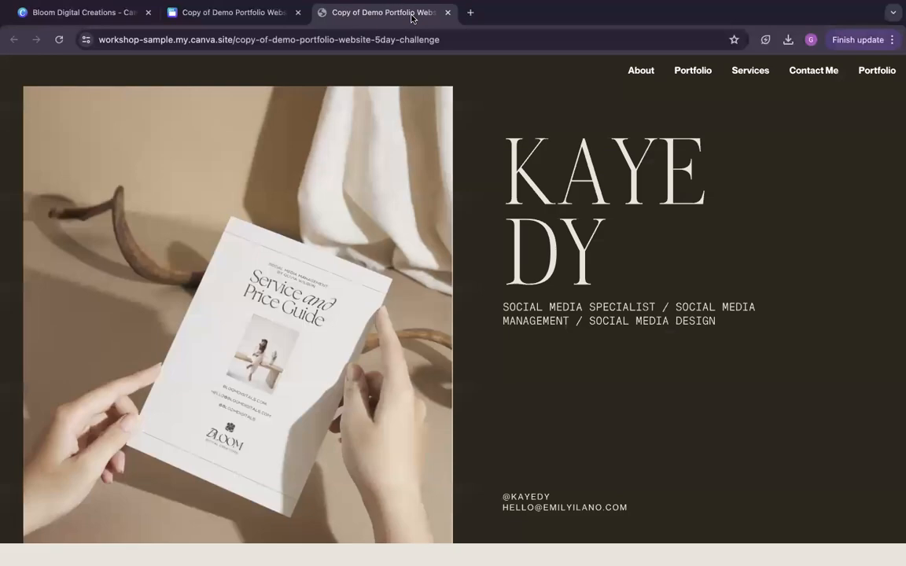
{"action": "scroll", "coordinate": [517, 195], "scroll_direction": "down", "scroll_amount": 3}
{"action": "scroll", "coordinate": [518, 195], "scroll_direction": "down", "scroll_amount": 10}
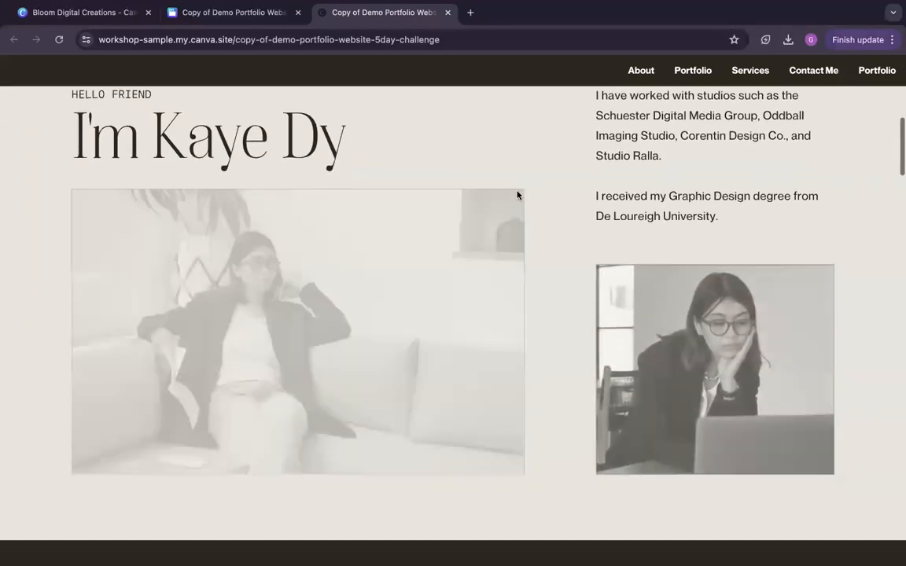
{"action": "scroll", "coordinate": [518, 196], "scroll_direction": "down", "scroll_amount": 10}
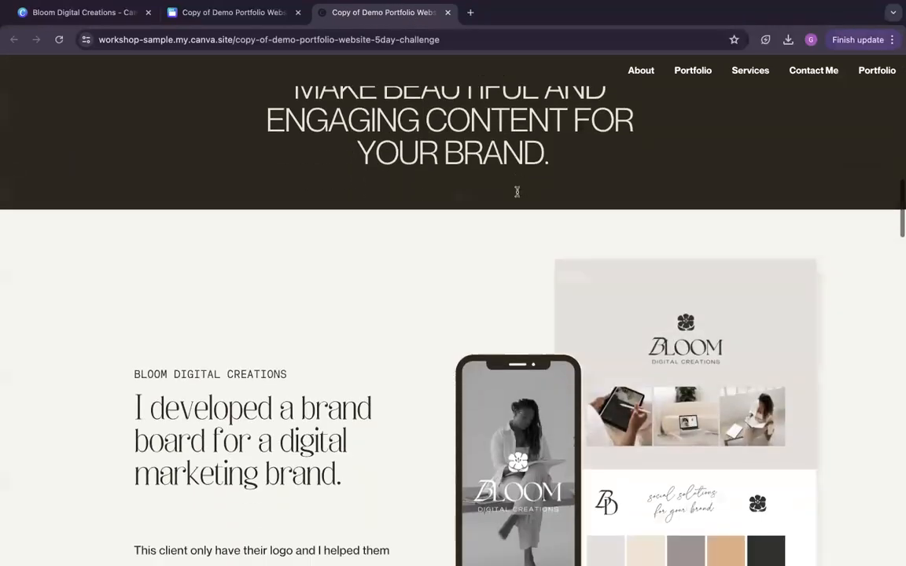
{"action": "scroll", "coordinate": [518, 195], "scroll_direction": "down", "scroll_amount": 10}
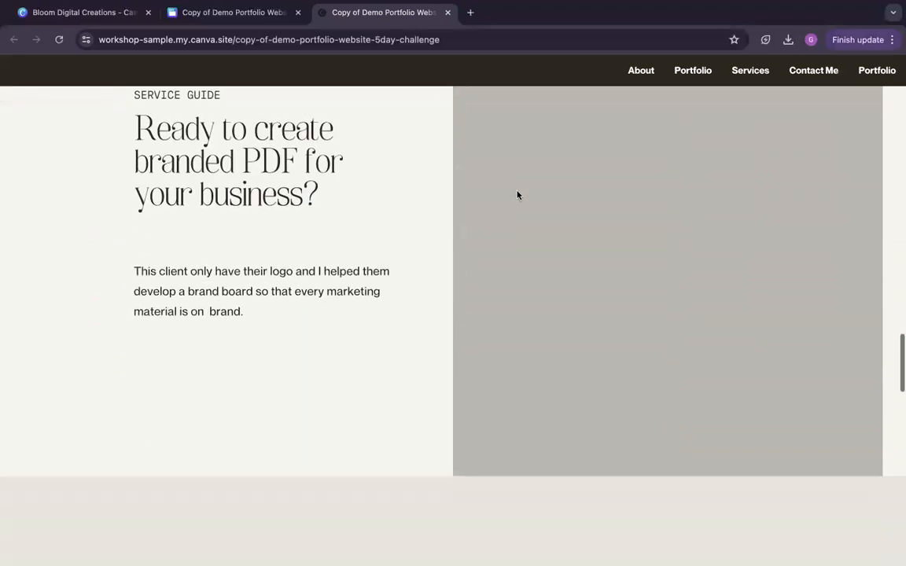
{"action": "scroll", "coordinate": [517, 195], "scroll_direction": "down", "scroll_amount": 2}
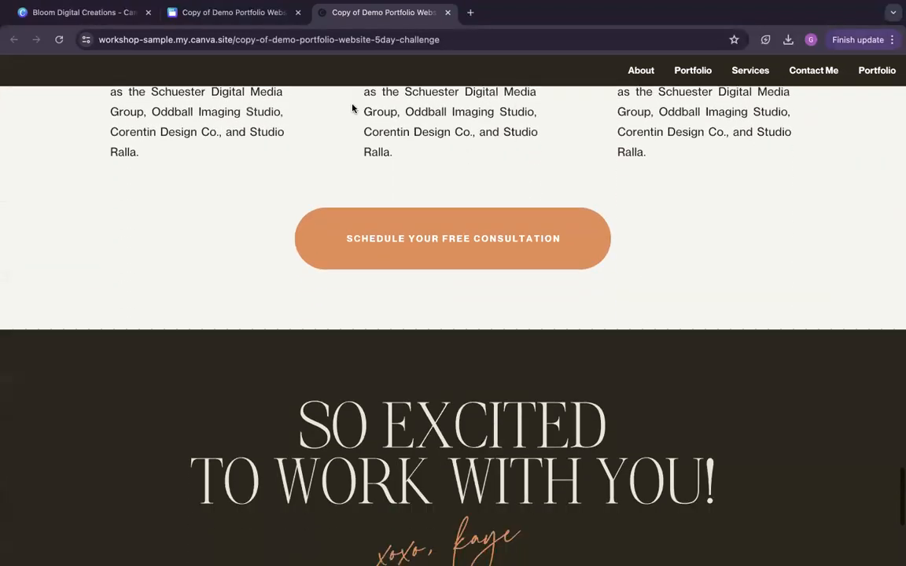
{"action": "double_click", "coordinate": [276, 44]}
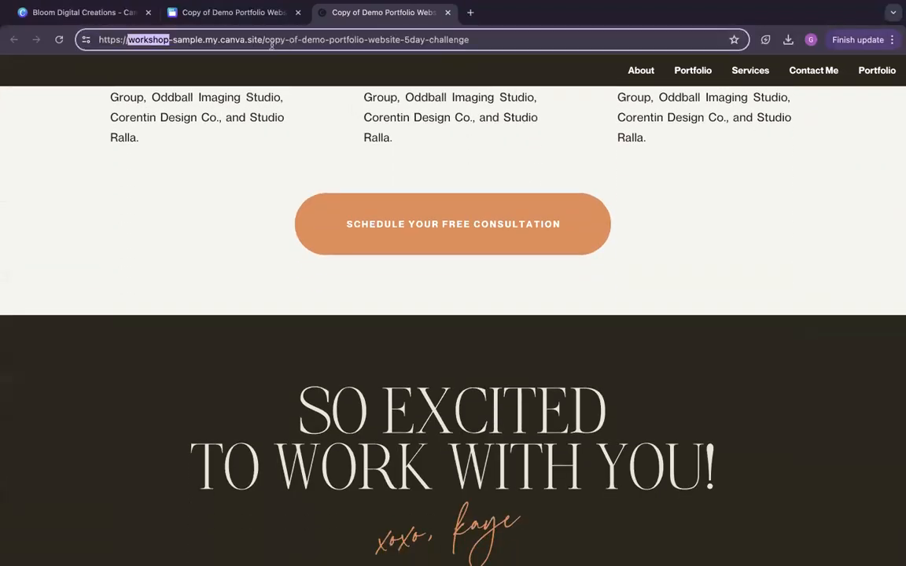
{"action": "left_click", "coordinate": [448, 12]}
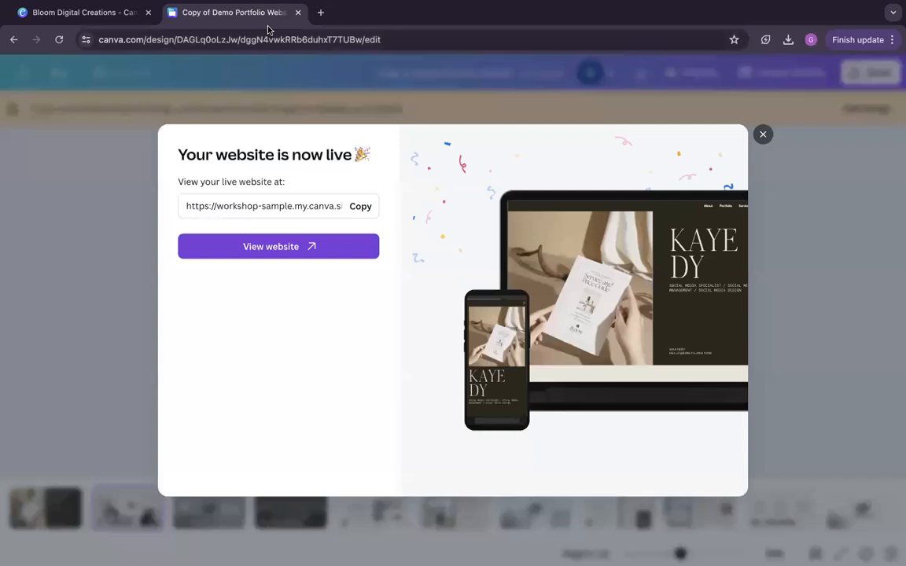
{"action": "left_click_drag", "start_coordinate": [250, 206], "coordinate": [384, 210]}
{"action": "triple_click", "coordinate": [291, 207]}
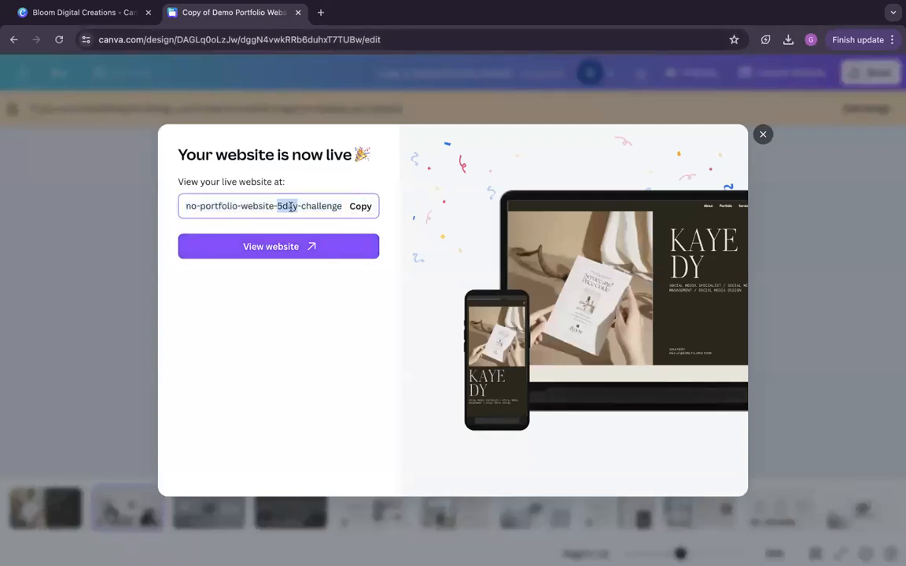
{"action": "left_click", "coordinate": [286, 248]}
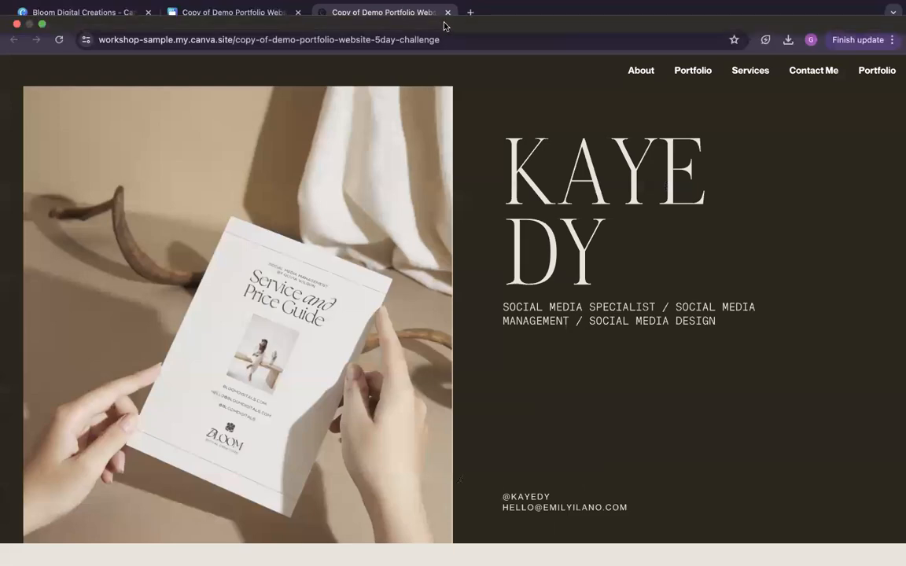
{"action": "left_click", "coordinate": [447, 11]}
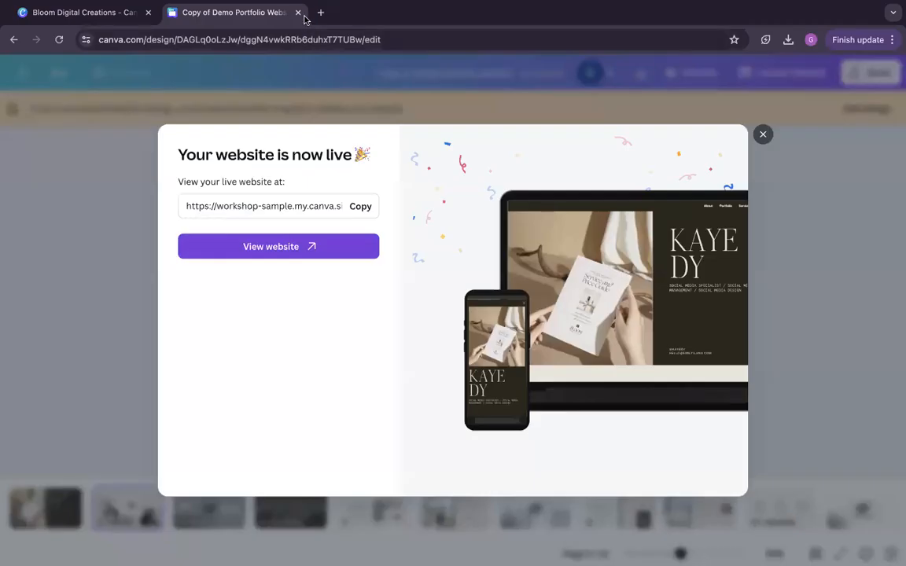
Close the website-is-live confirmation and open page 1 of the 13 pages from Grid view.
{"action": "left_click", "coordinate": [764, 135]}
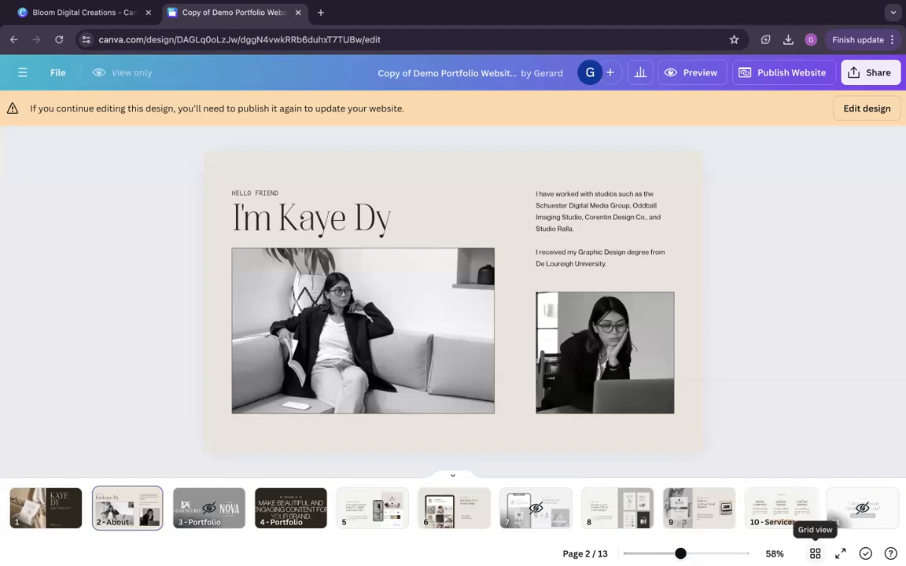
{"action": "left_click", "coordinate": [816, 554]}
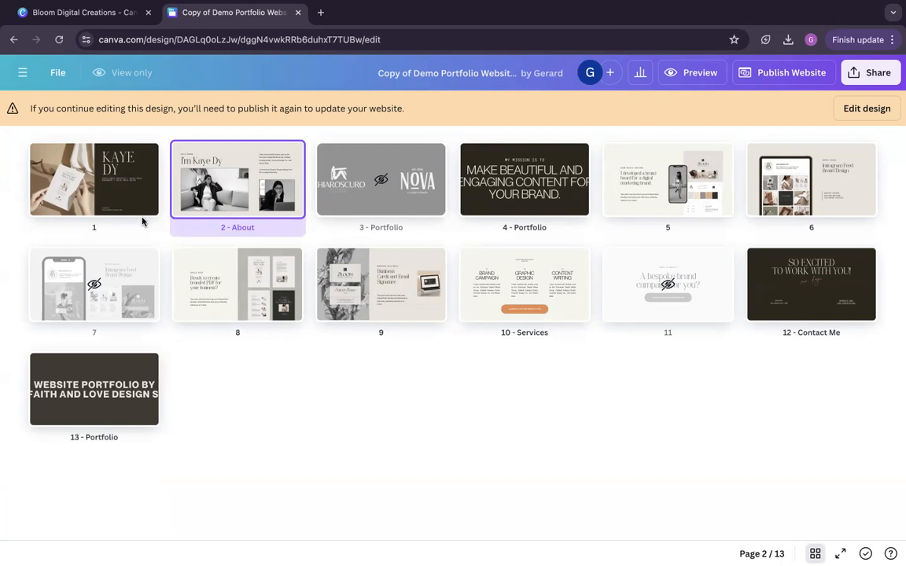
{"action": "left_click", "coordinate": [107, 188]}
{"action": "double_click", "coordinate": [112, 189]}
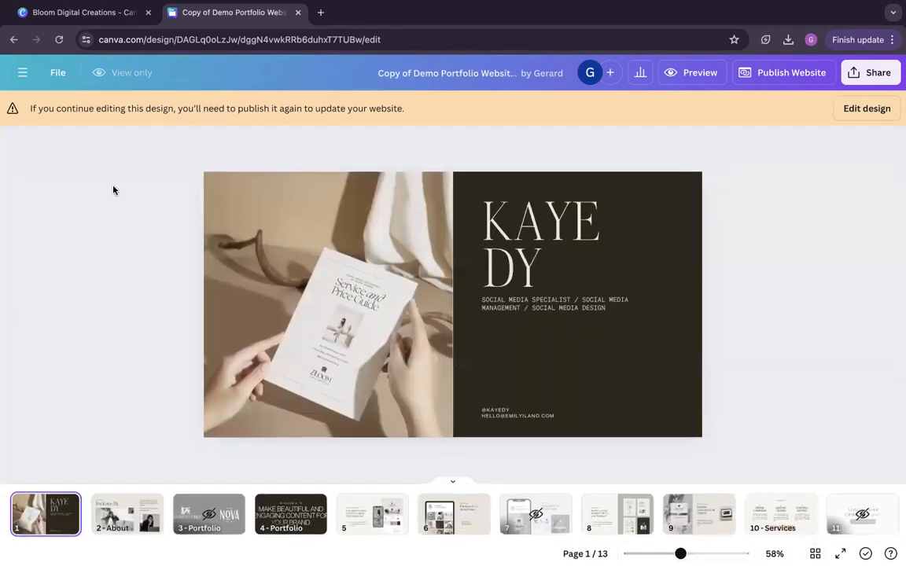